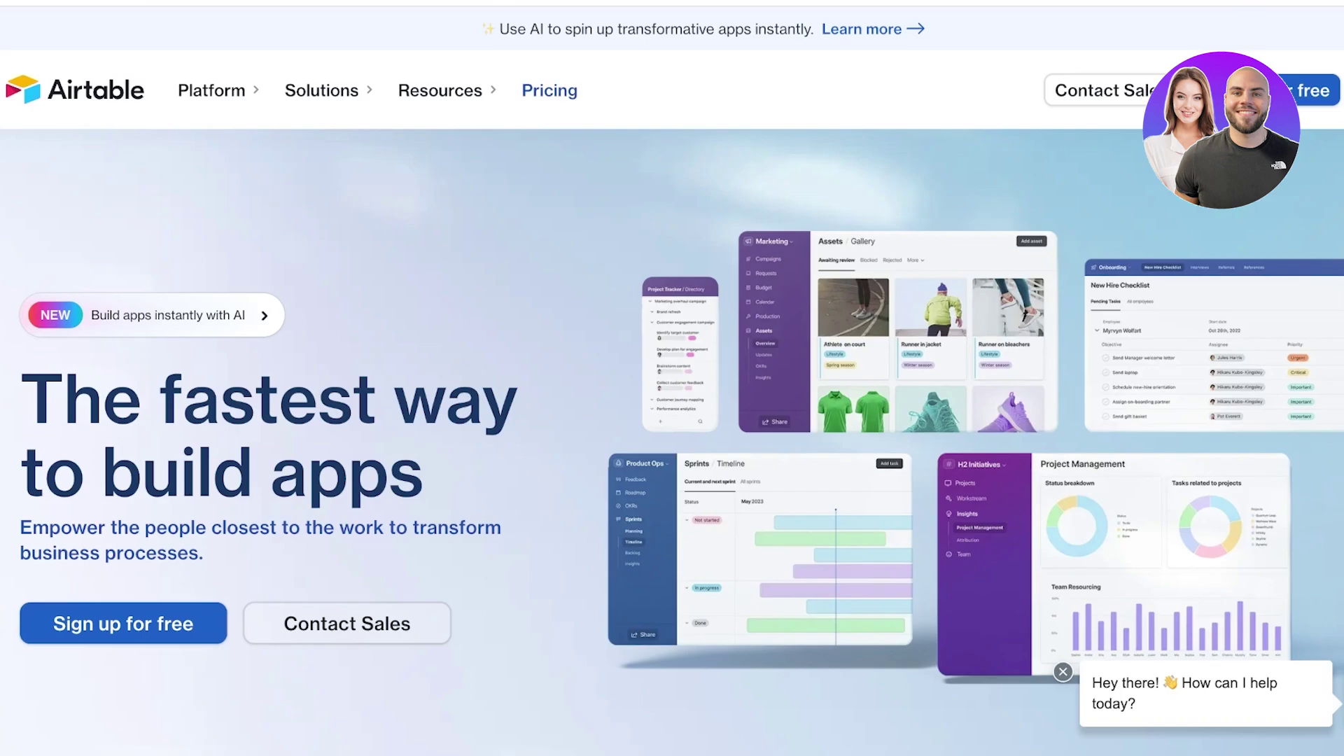
Step: Look through the Airtable homepage, covering its features, integrations, customer results and the list of solutions
scroll(672, 441, down, 9)
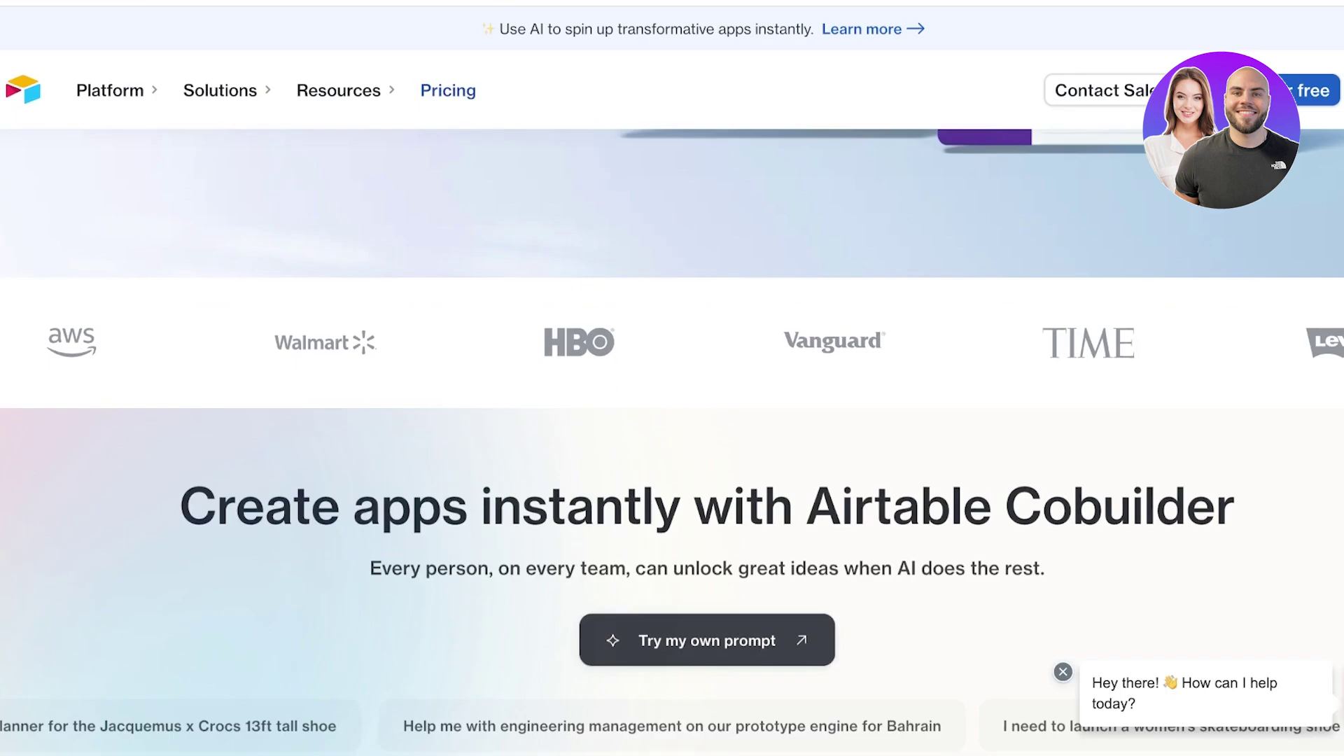
scroll(672, 441, down, 20)
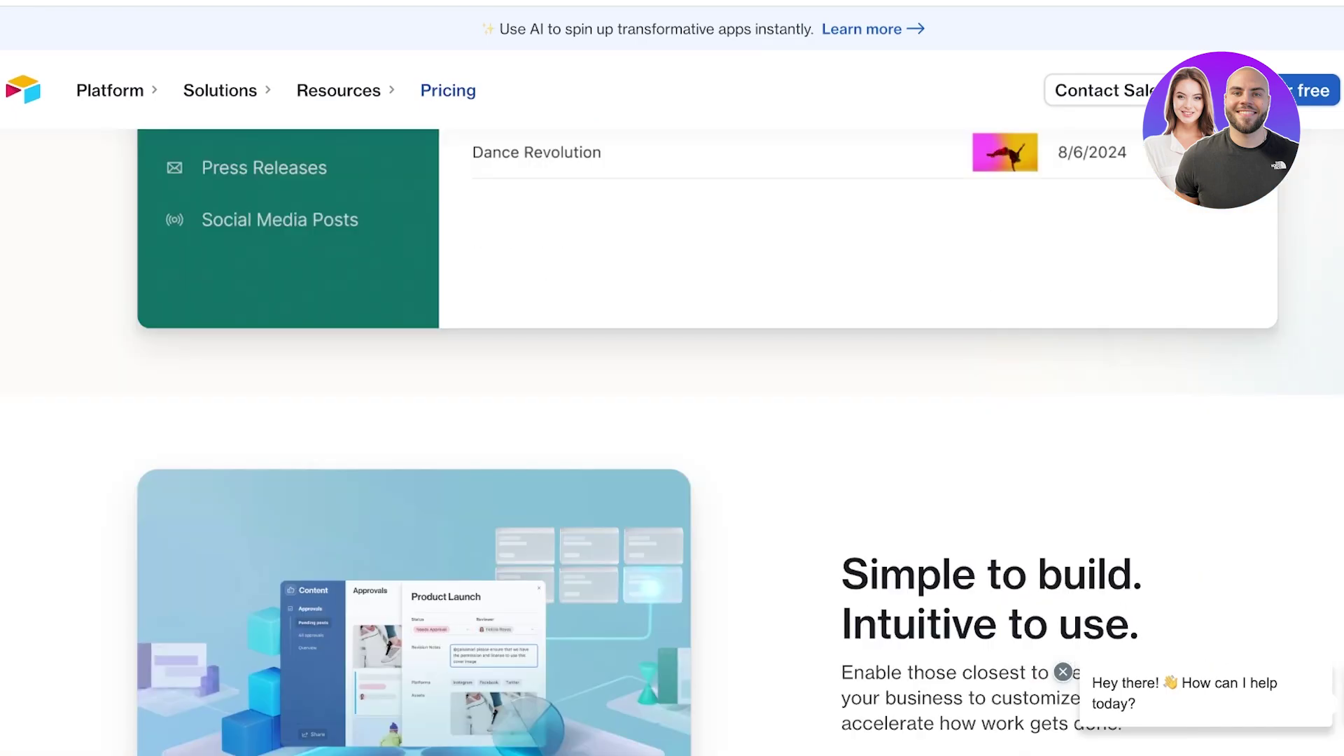
scroll(672, 441, down, 8)
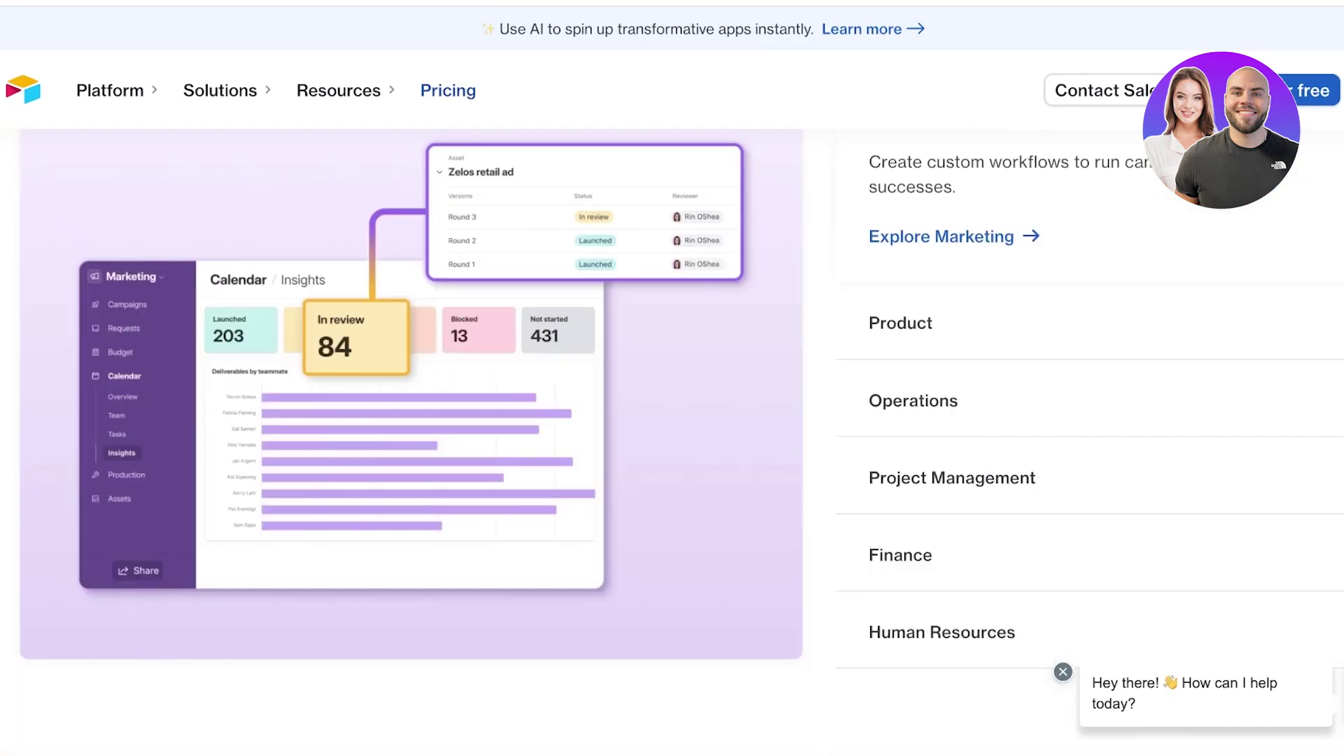
scroll(672, 441, down, 5)
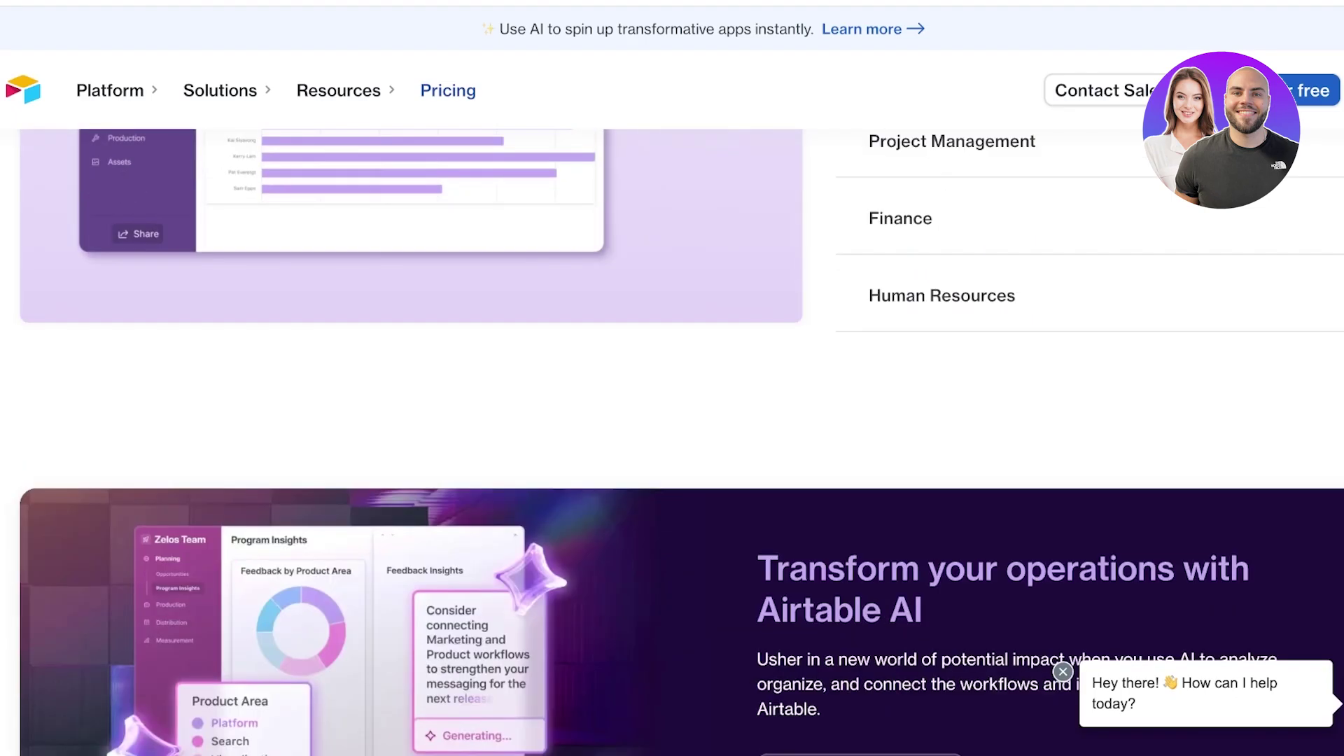
scroll(671, 441, up, 4)
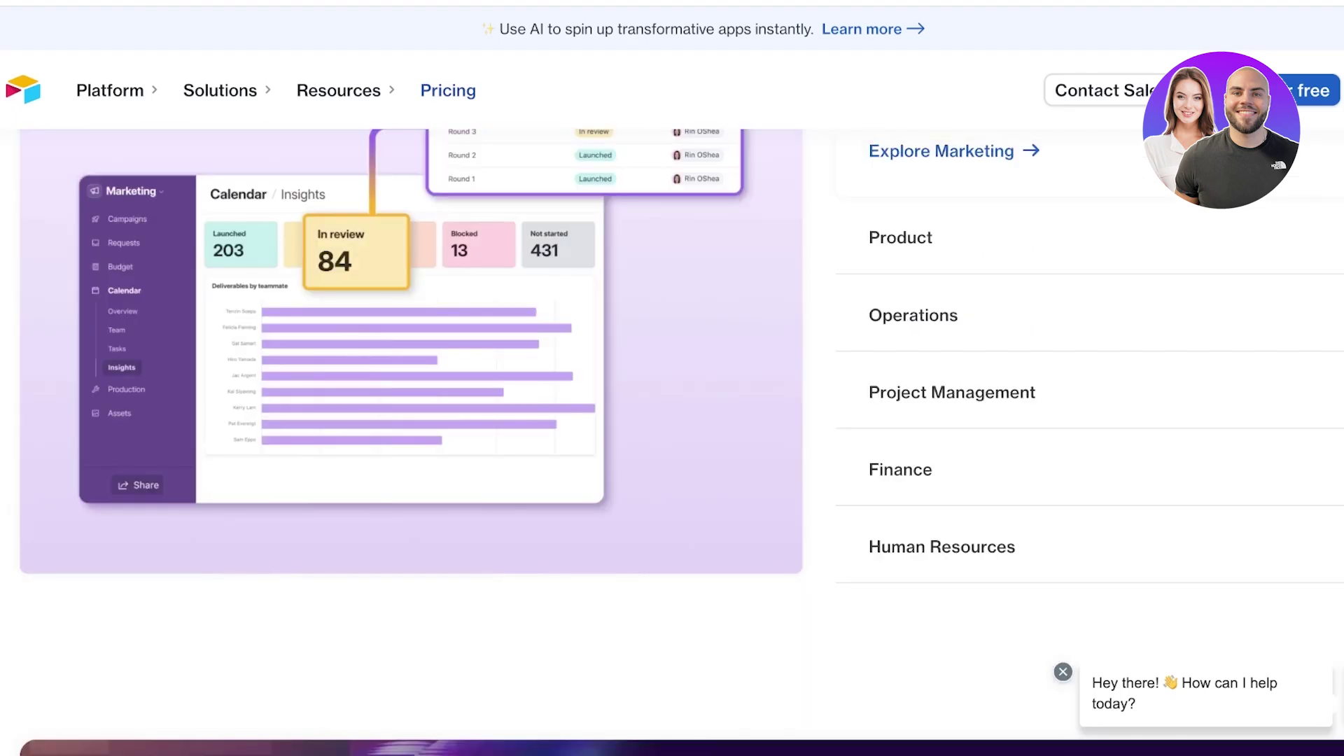
scroll(672, 440, down, 15)
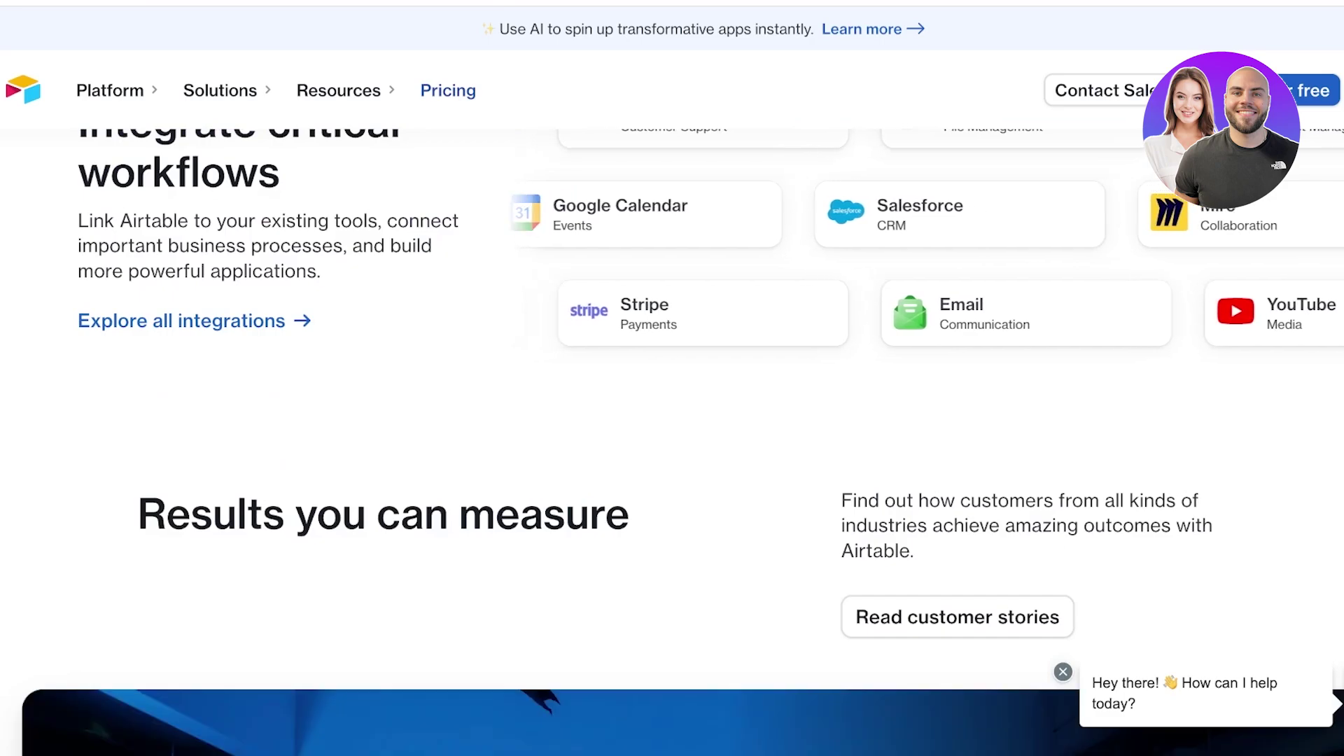
mouse_move(219, 90)
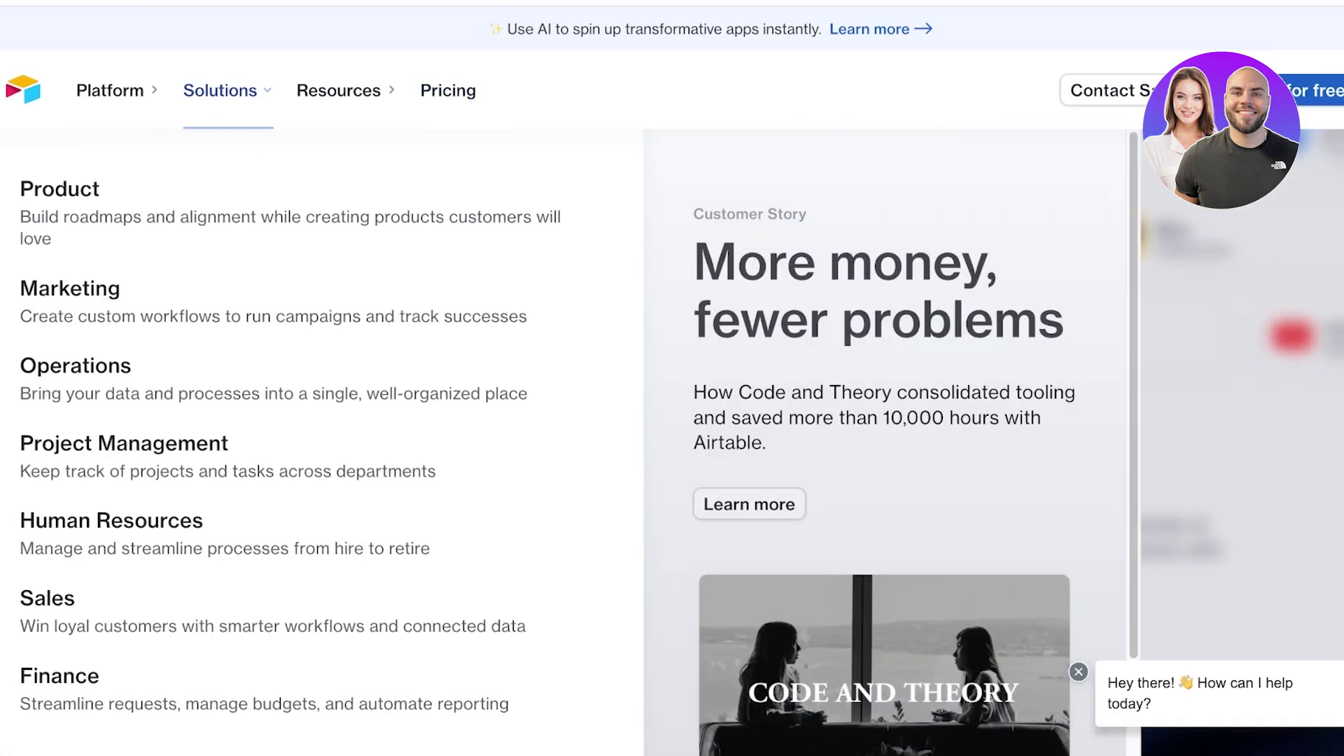
Step: Sign up for a free Airtable account by continuing with an existing Google account
click(1314, 90)
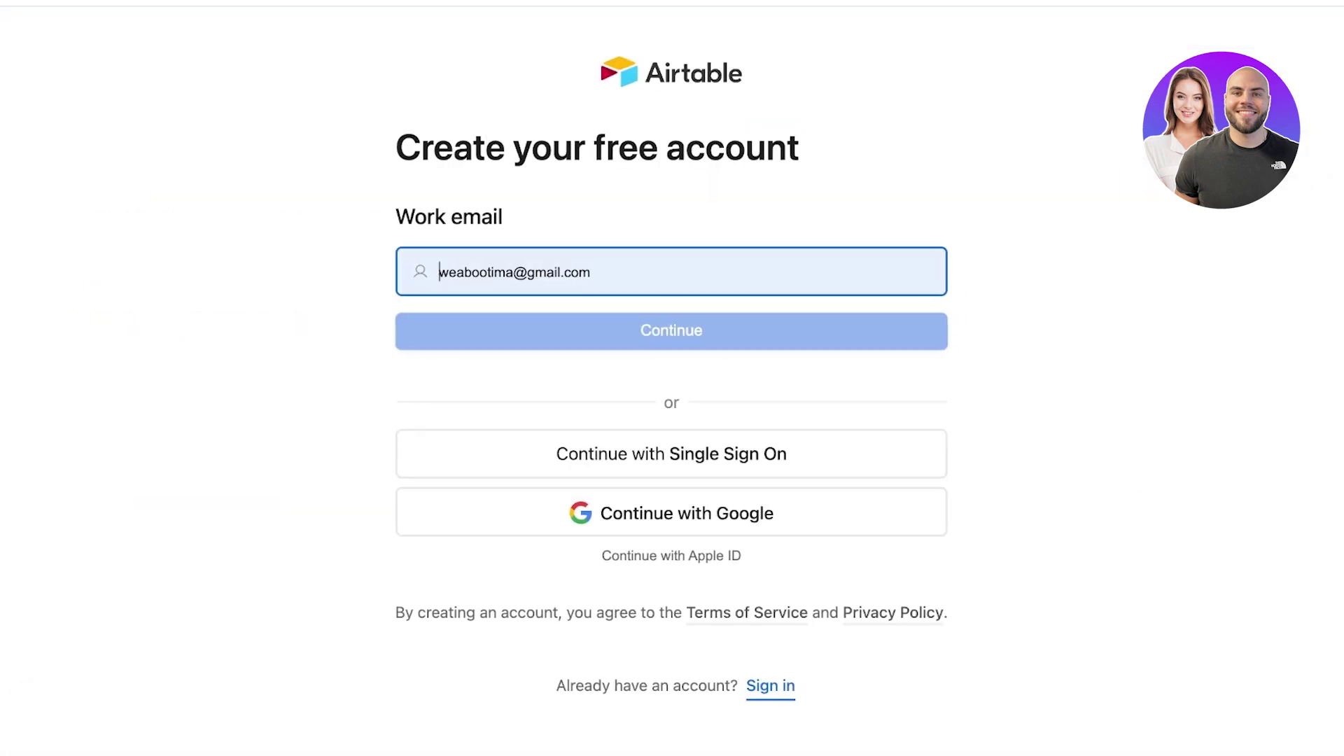
click(671, 512)
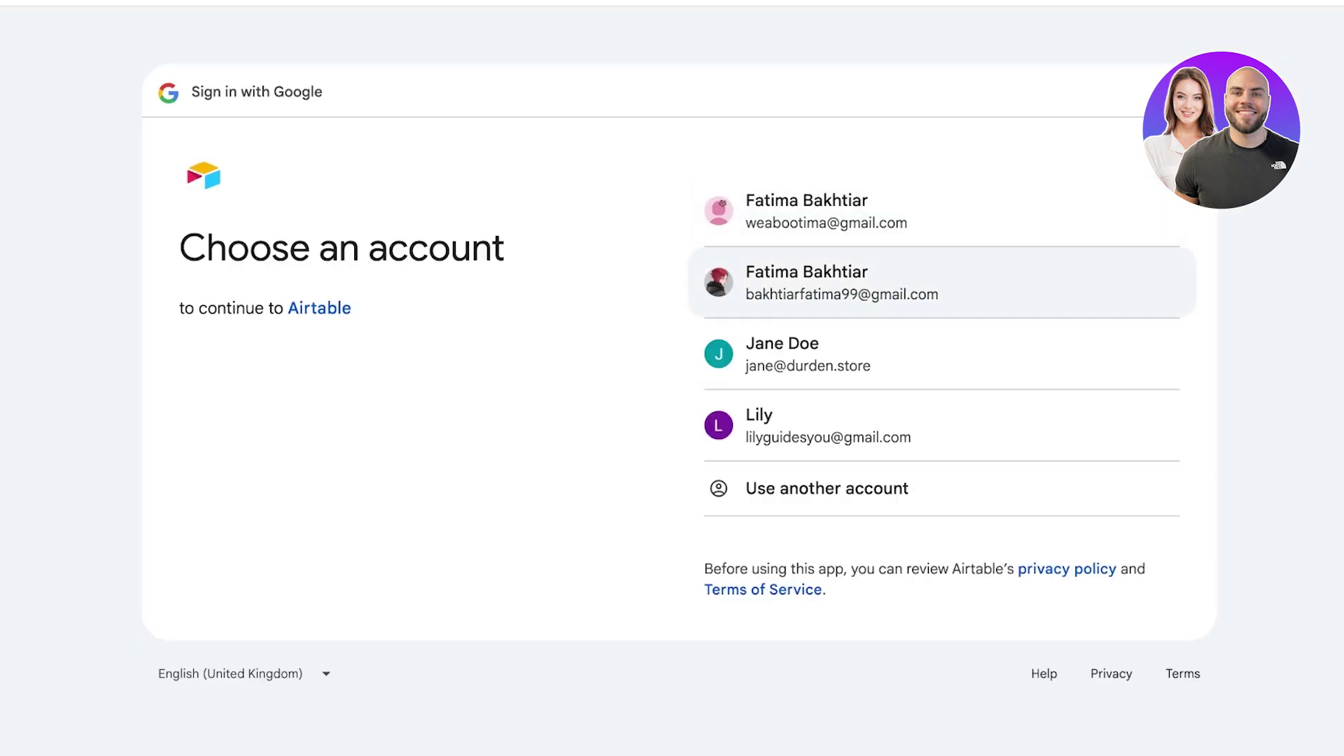
click(941, 282)
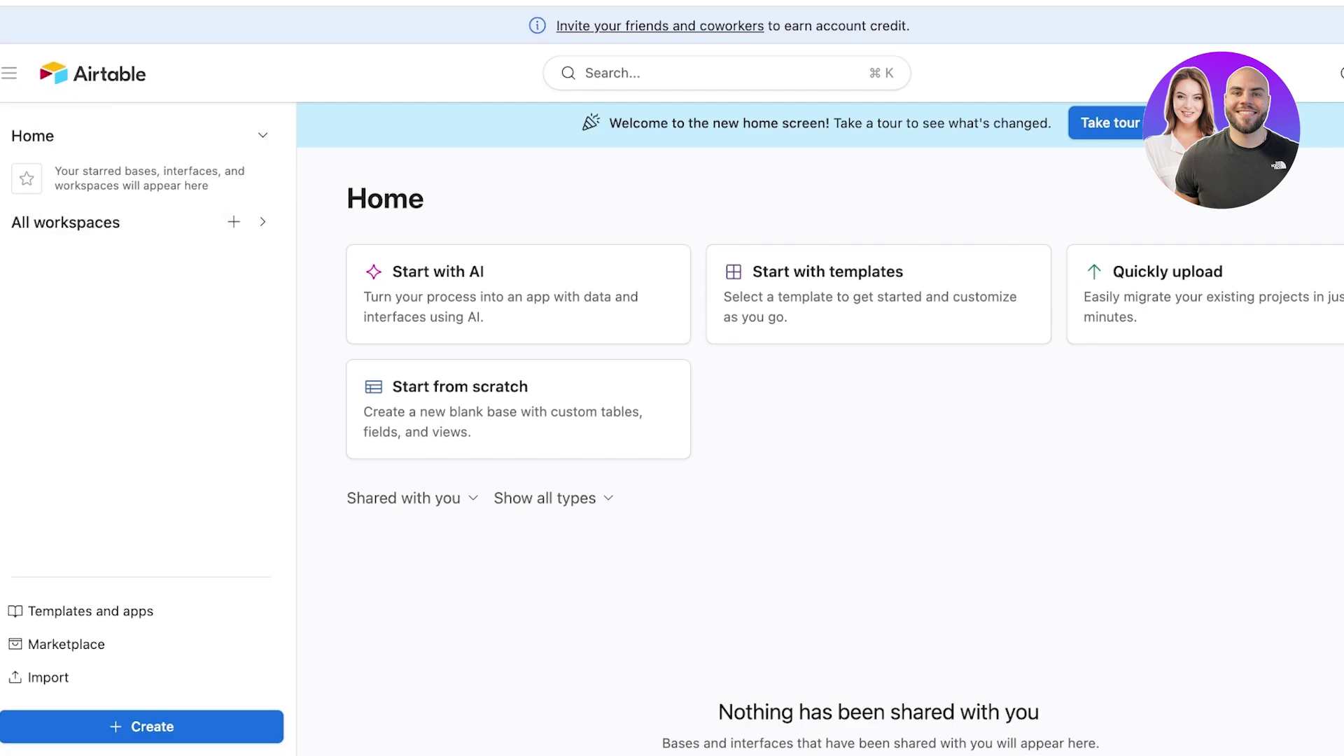
Step: Browse the featured and popular templates in the template library, search it for "inv" and close the library
click(91, 611)
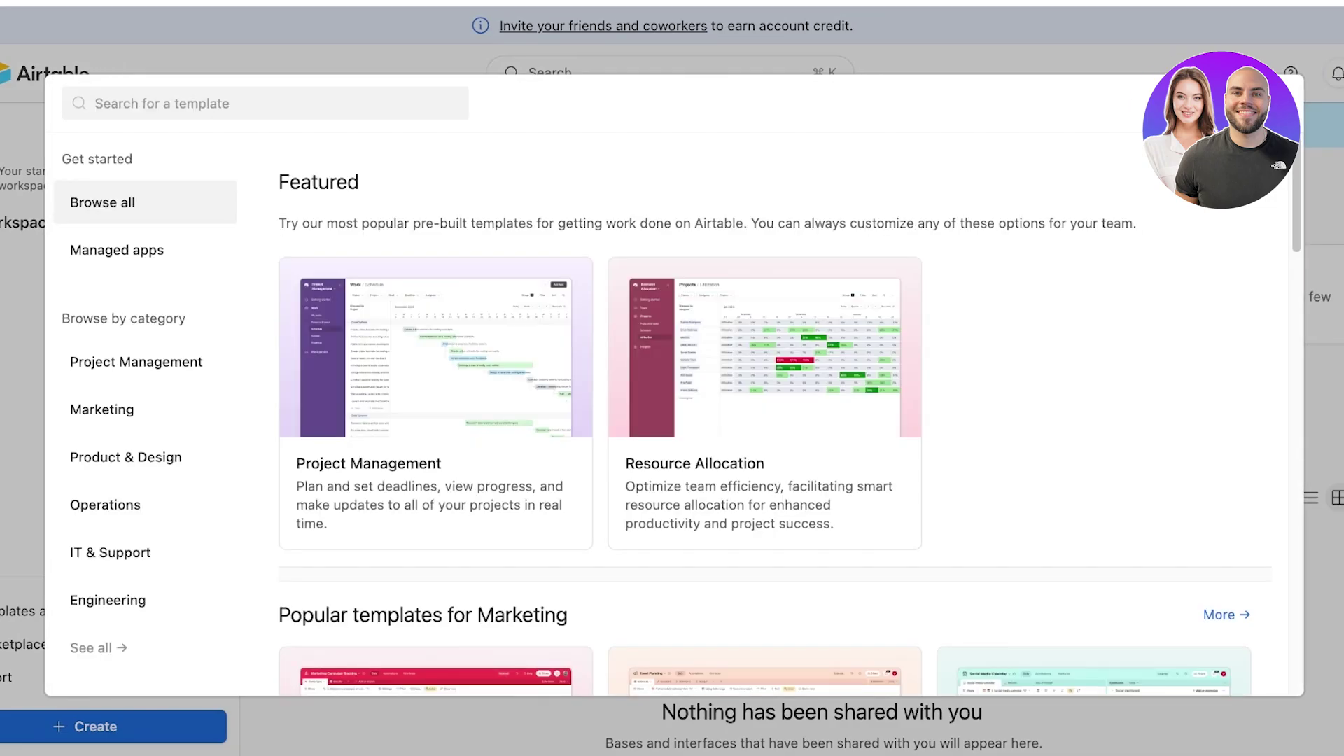
scroll(1092, 448, down, 15)
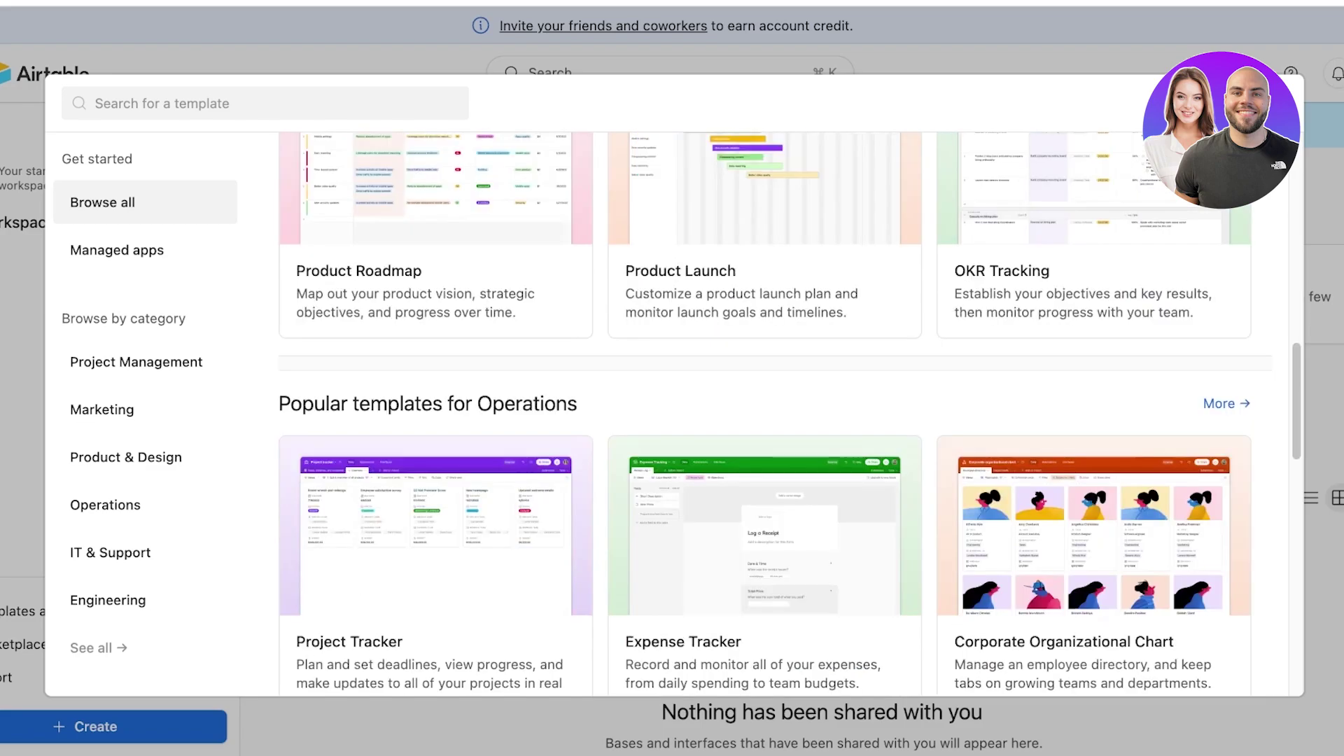
scroll(1091, 448, down, 13)
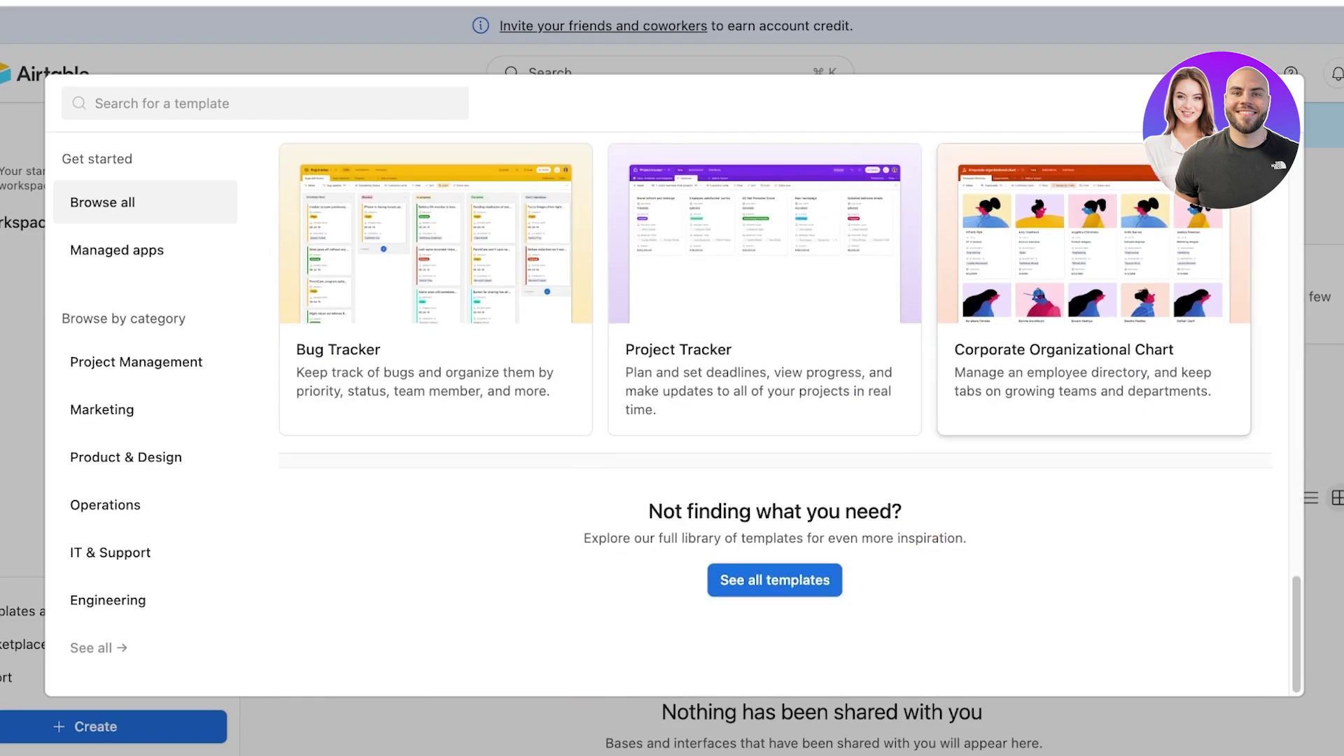
scroll(435, 448, up, 3)
scroll(435, 448, up, 15)
click(208, 103)
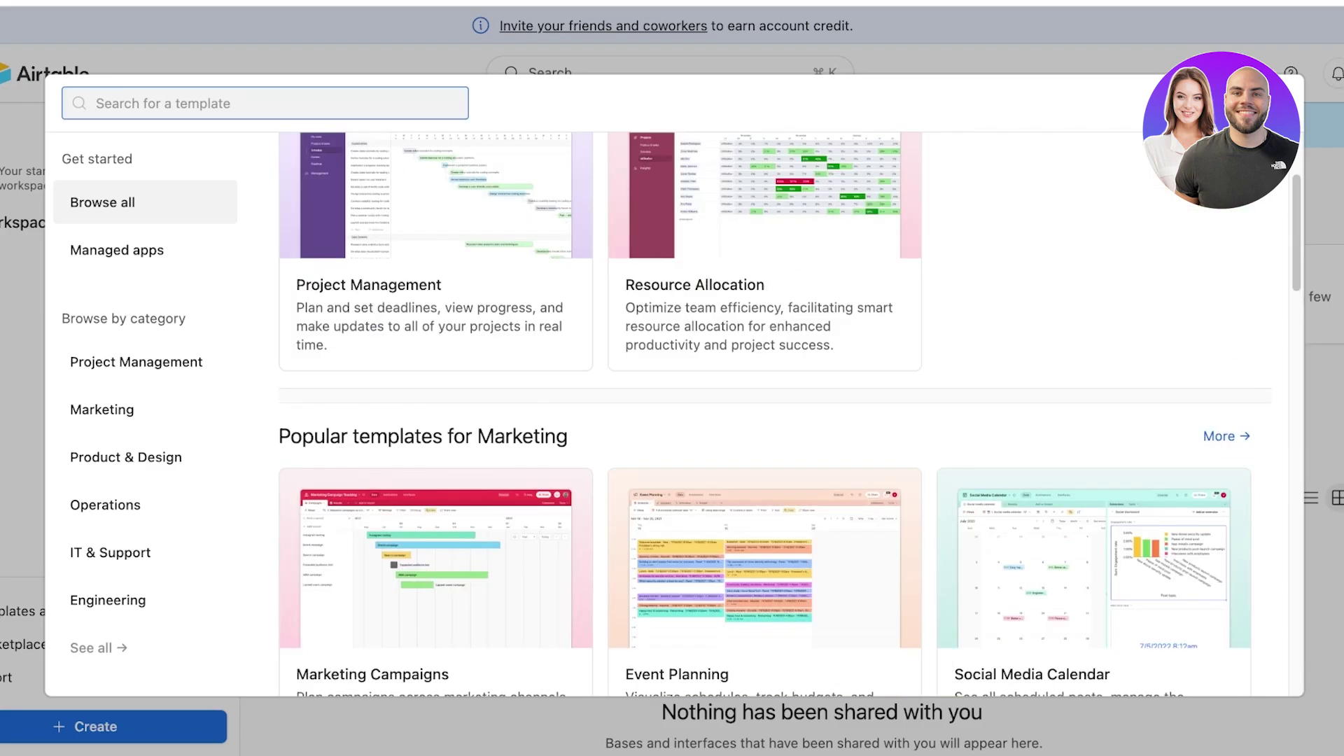
text(inv)
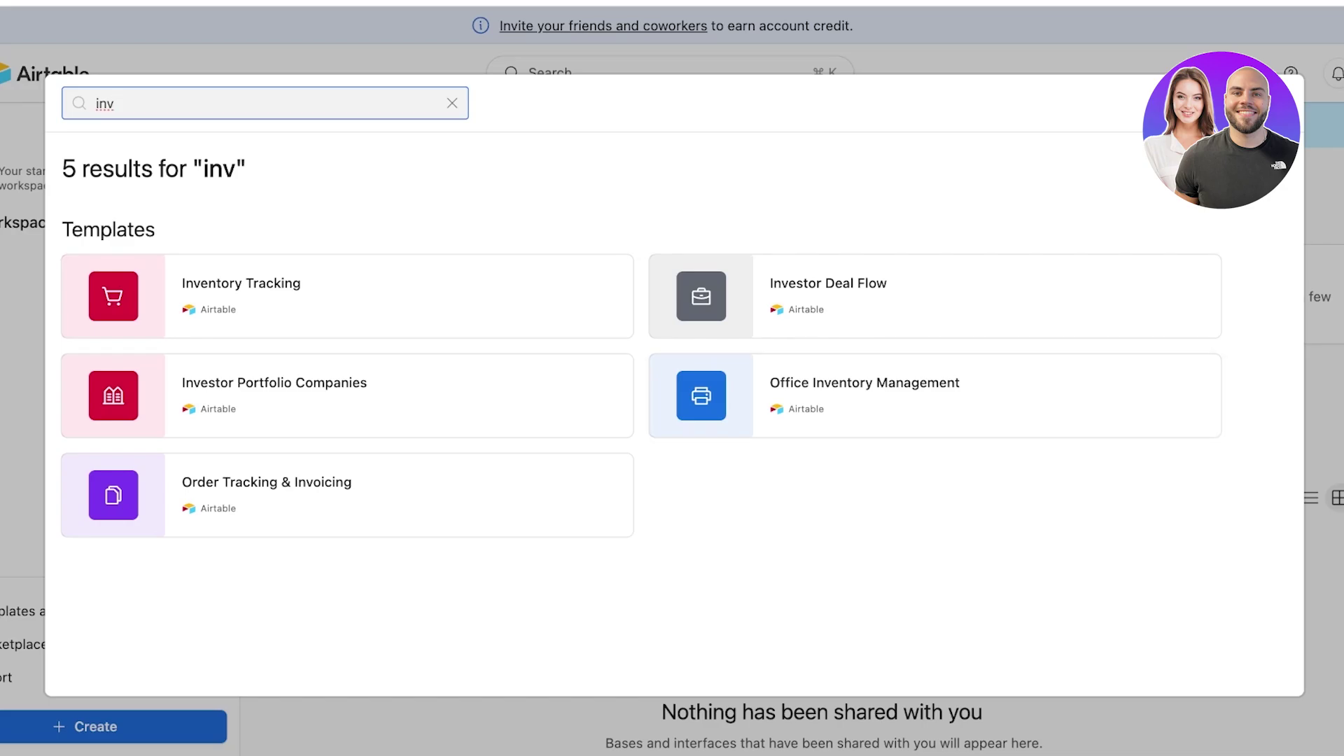
key(Escape)
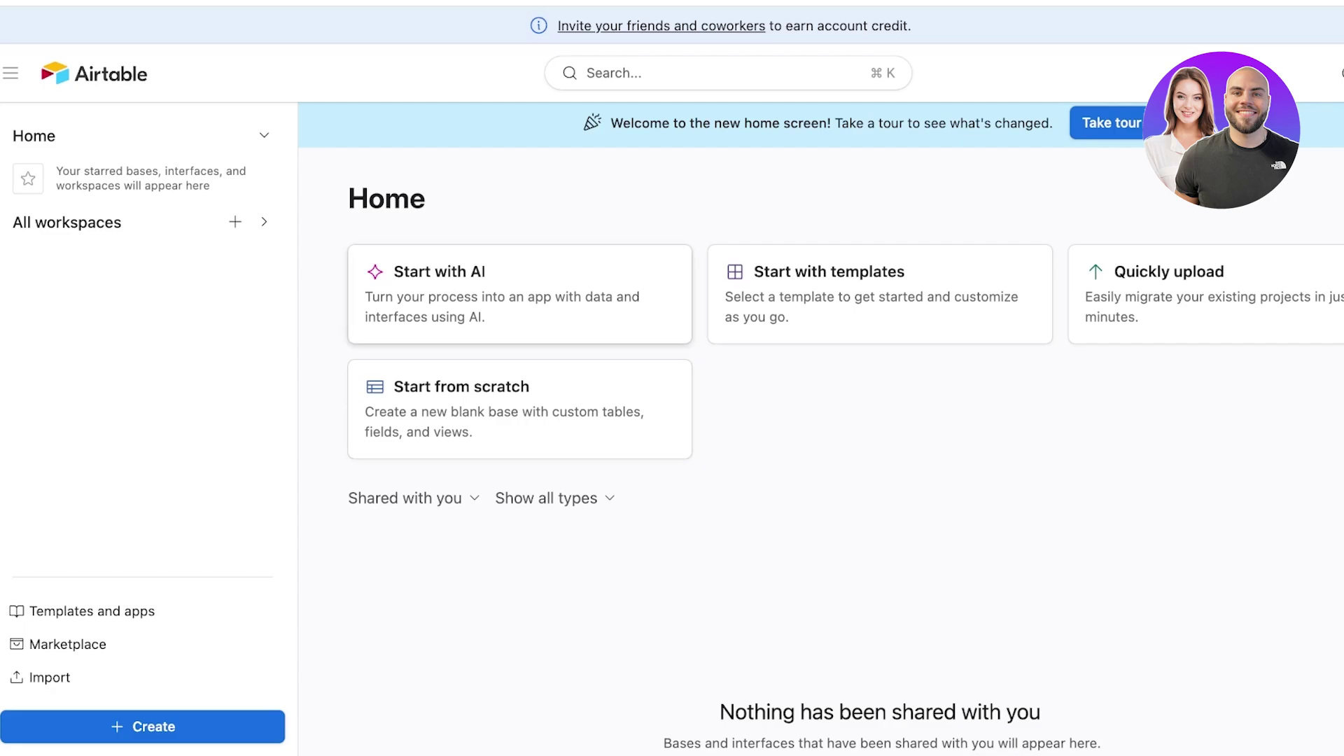
click(519, 294)
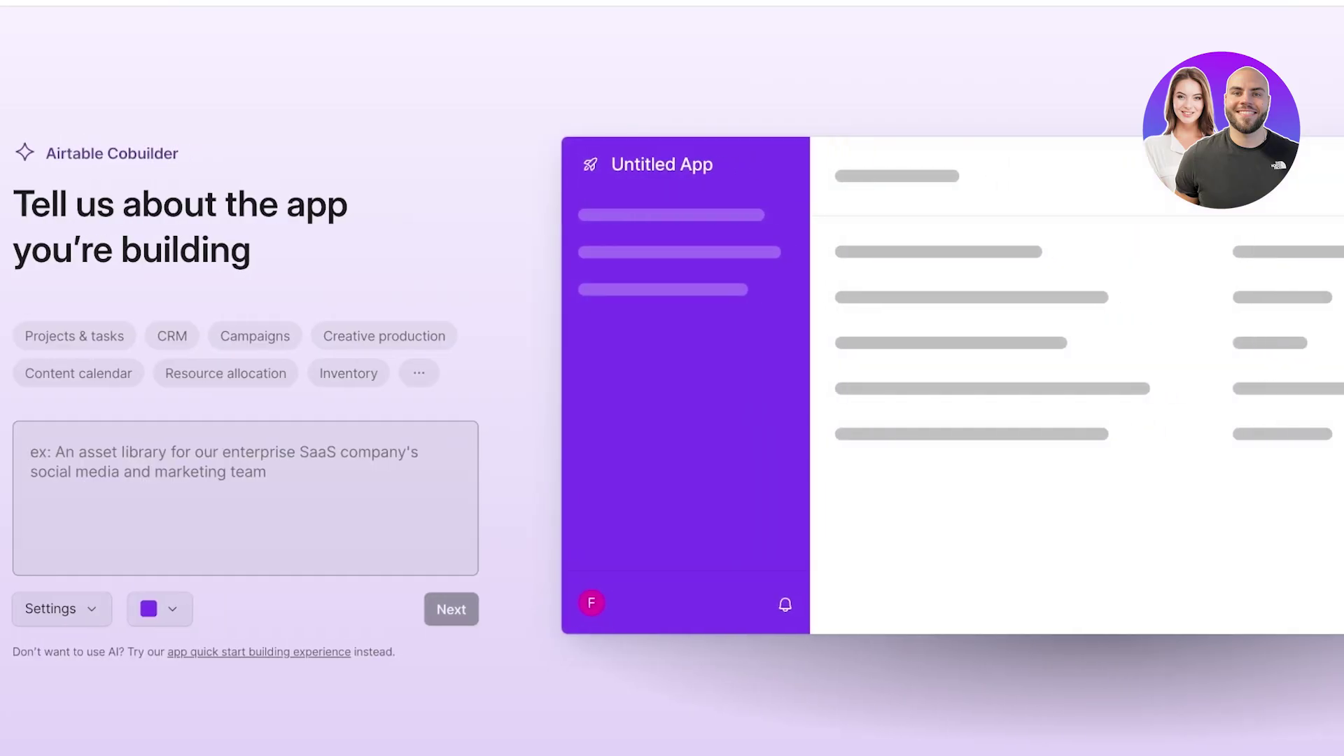
key(super+Left)
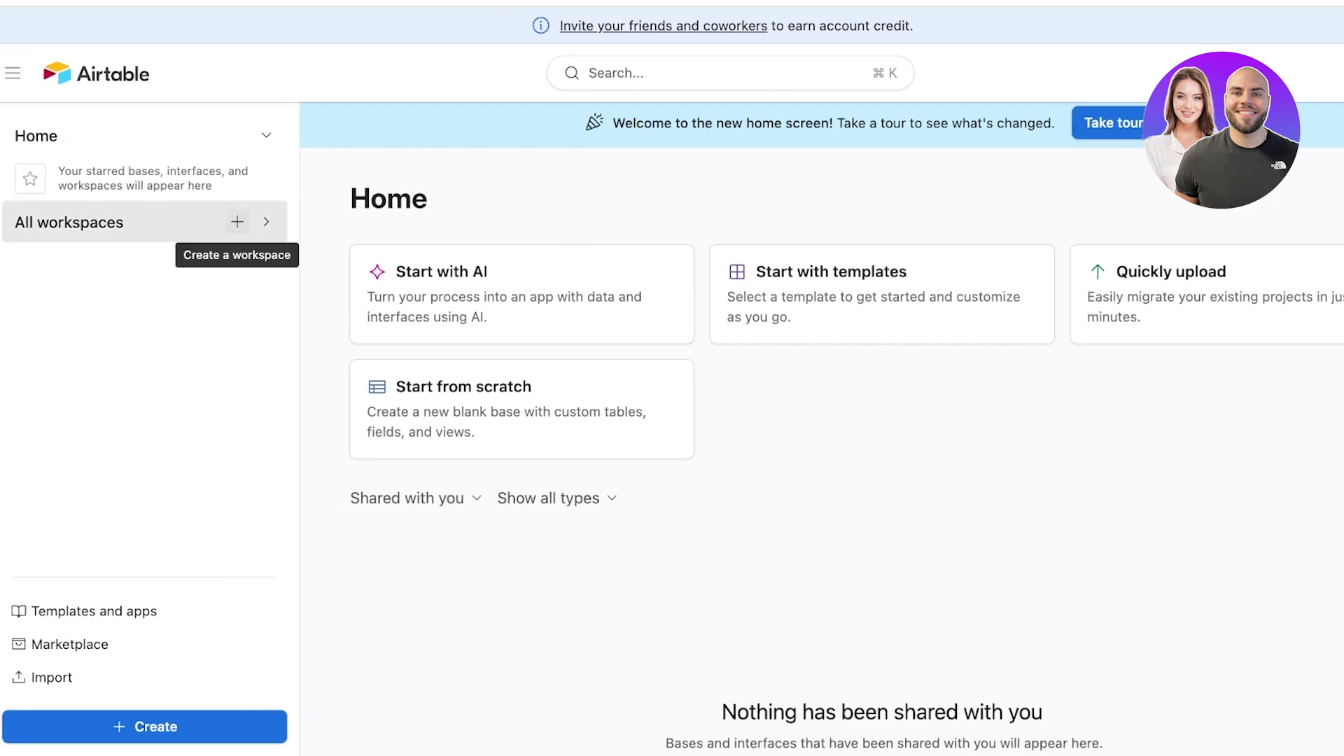
click(237, 221)
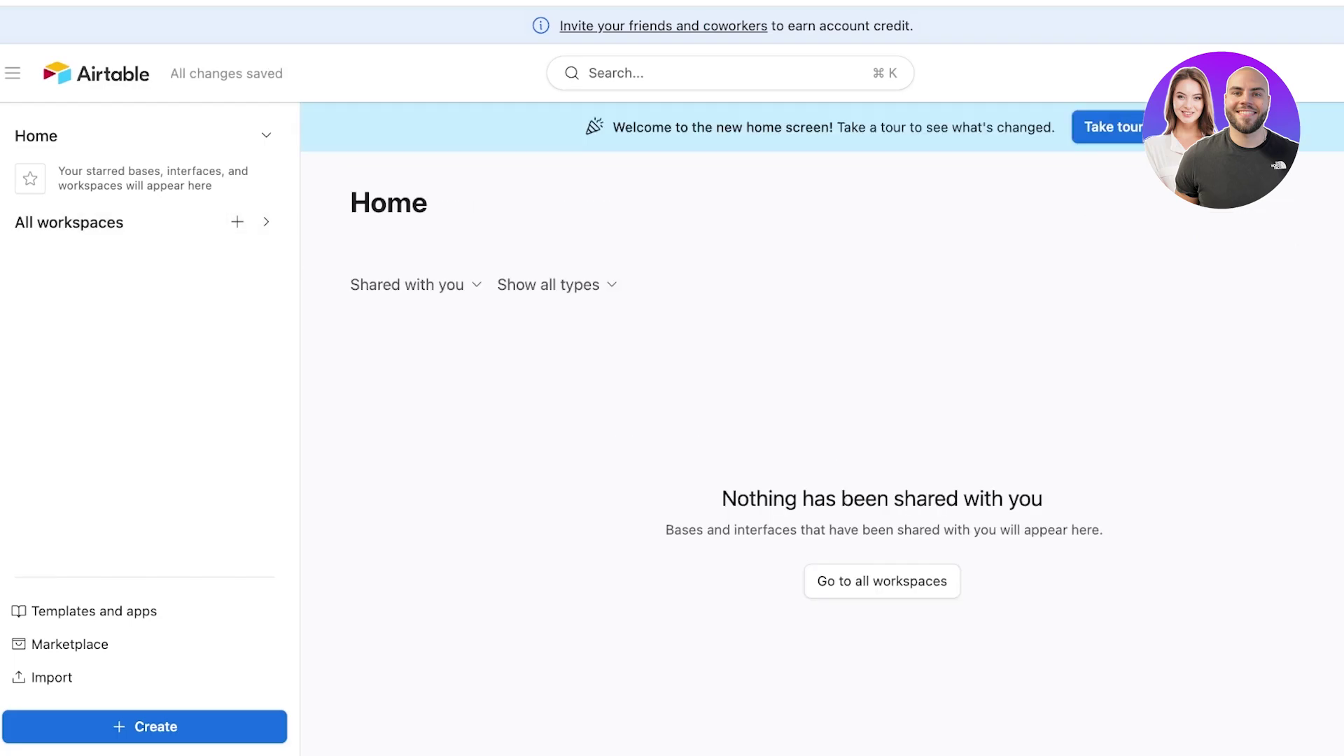
Step: Search the template library for "inv" and create a base from the Inventory Tracking template
click(84, 610)
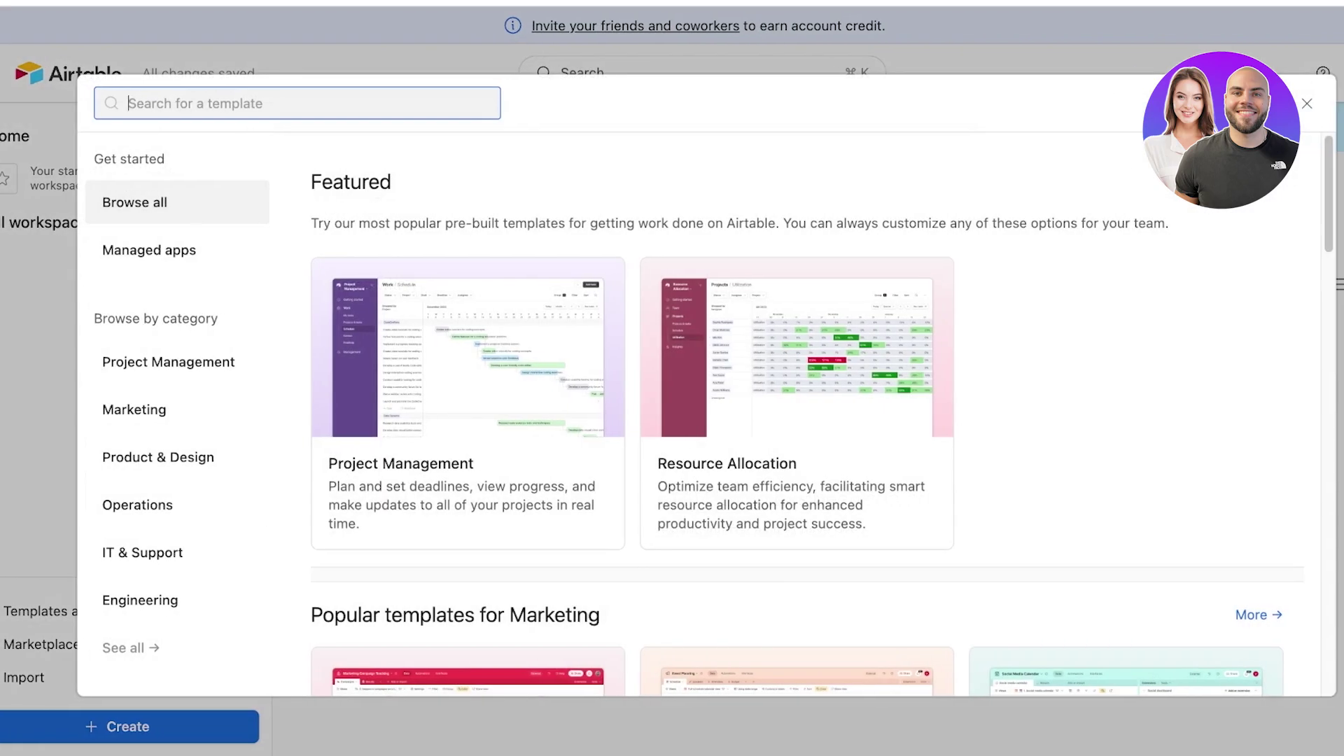
text(inv)
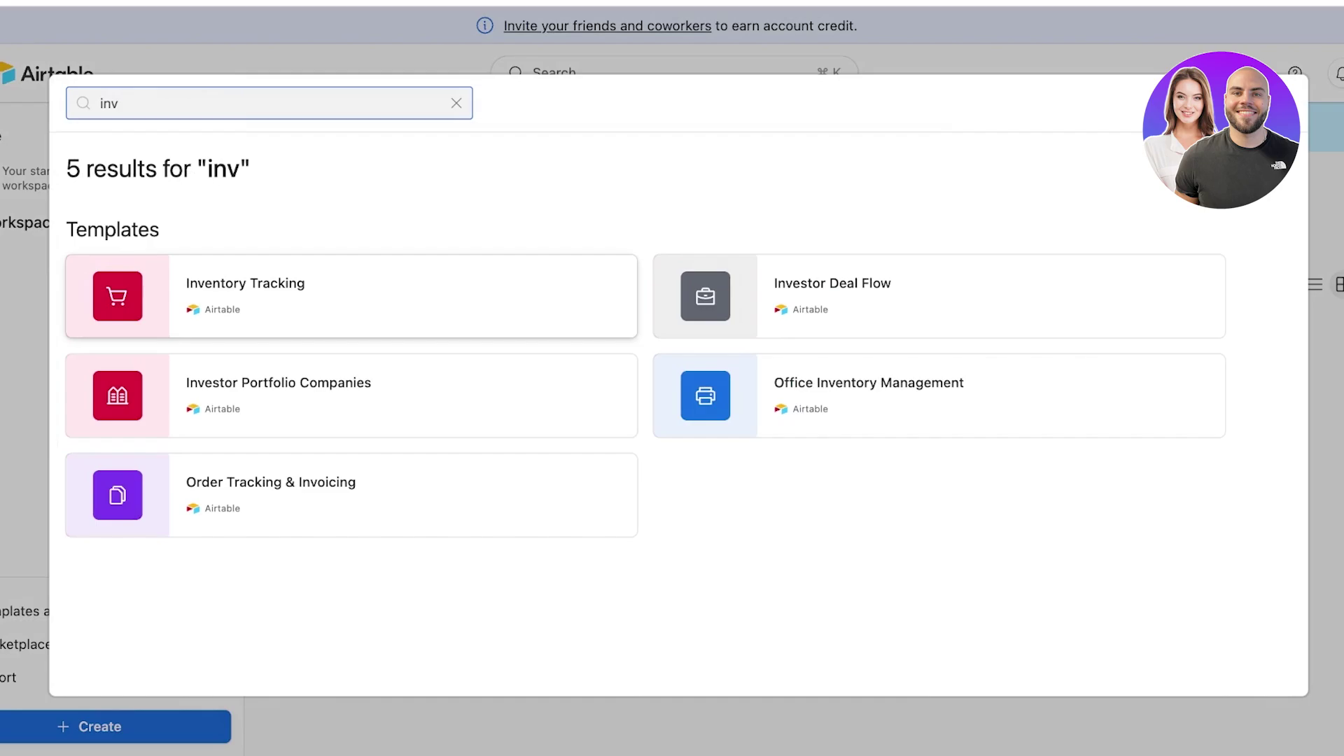
click(245, 297)
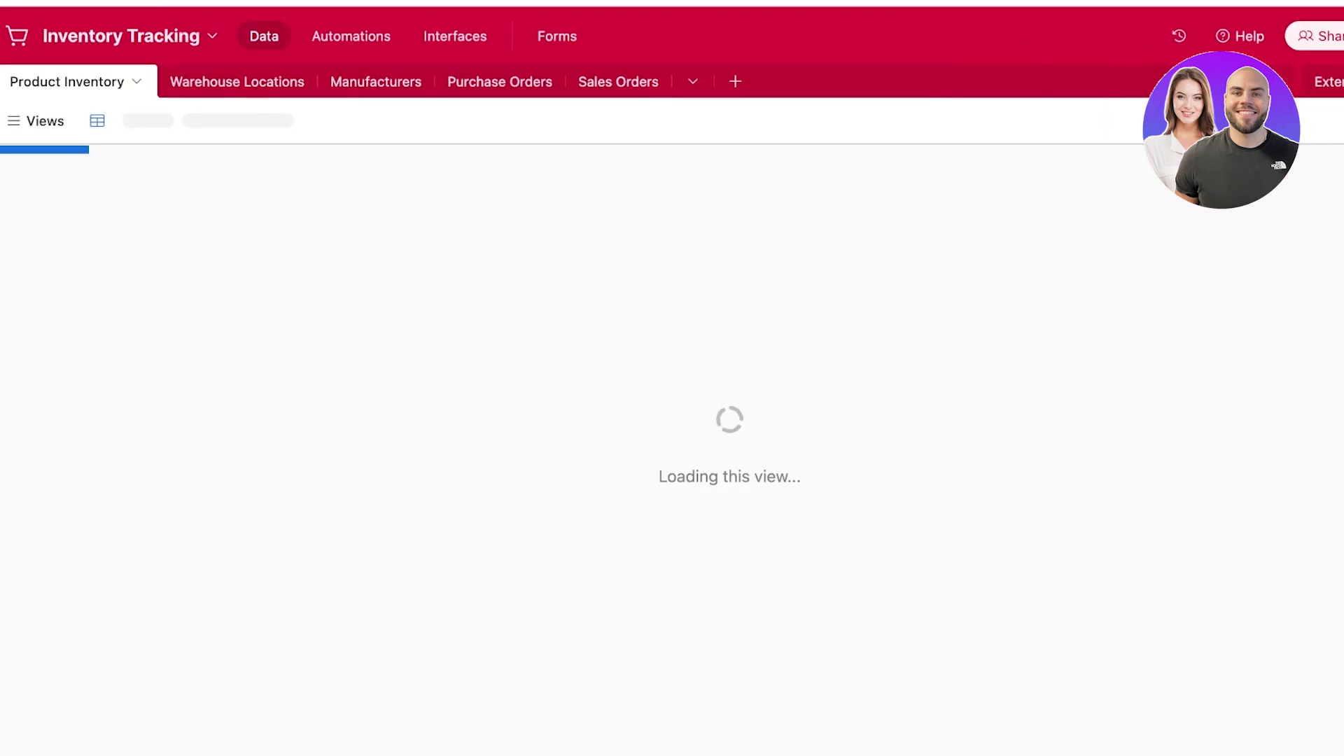
click(377, 96)
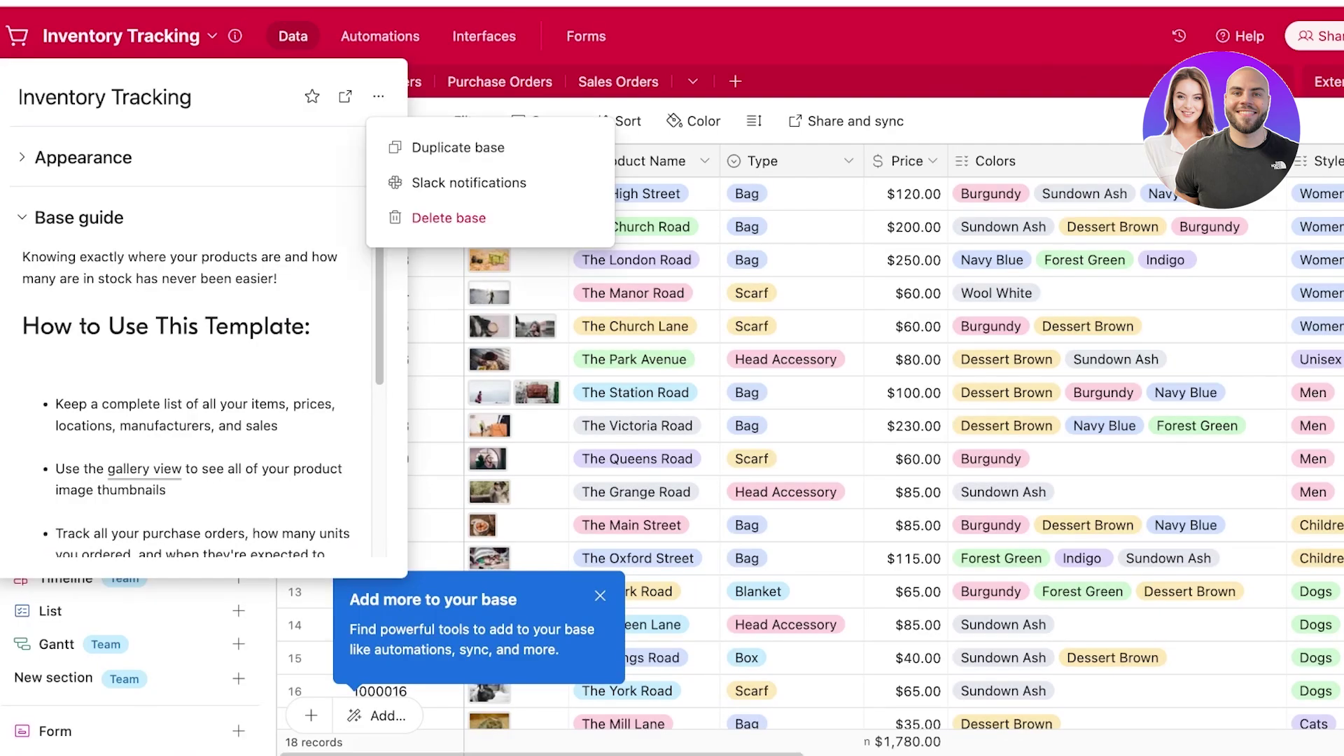
click(441, 217)
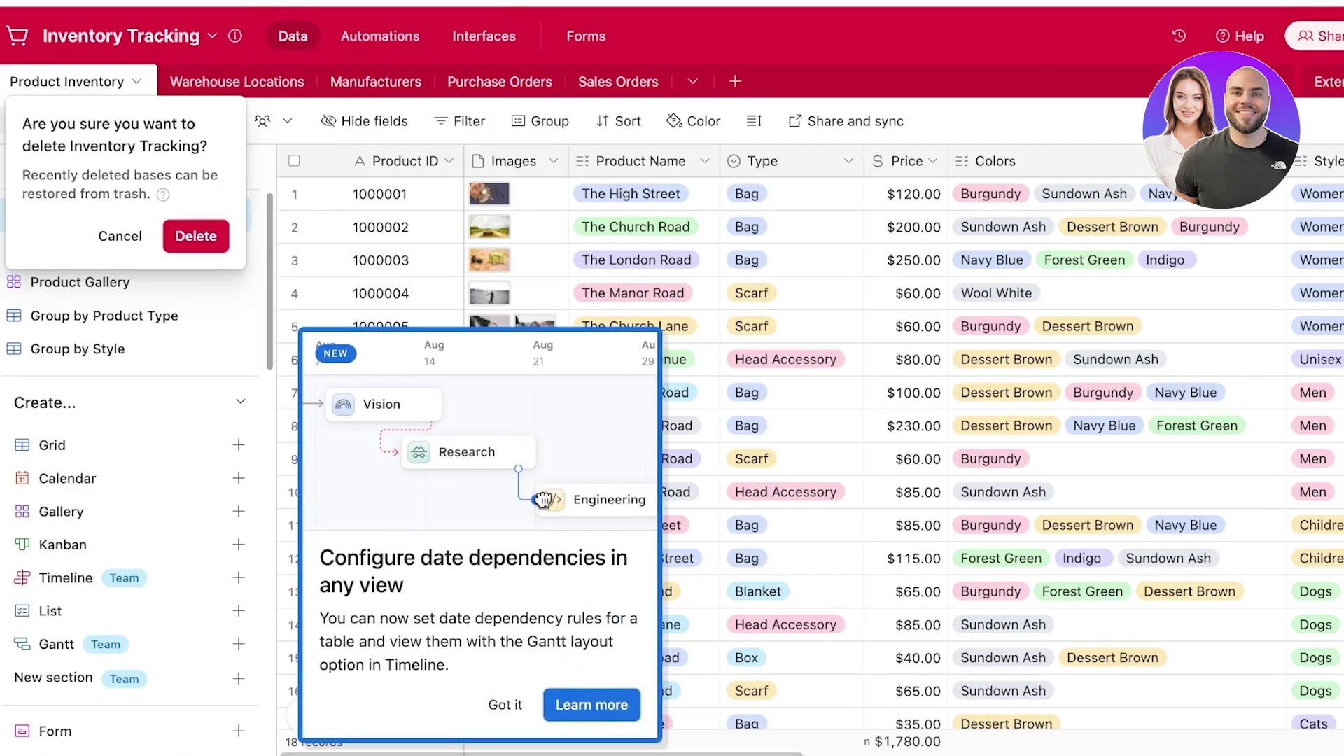
click(119, 236)
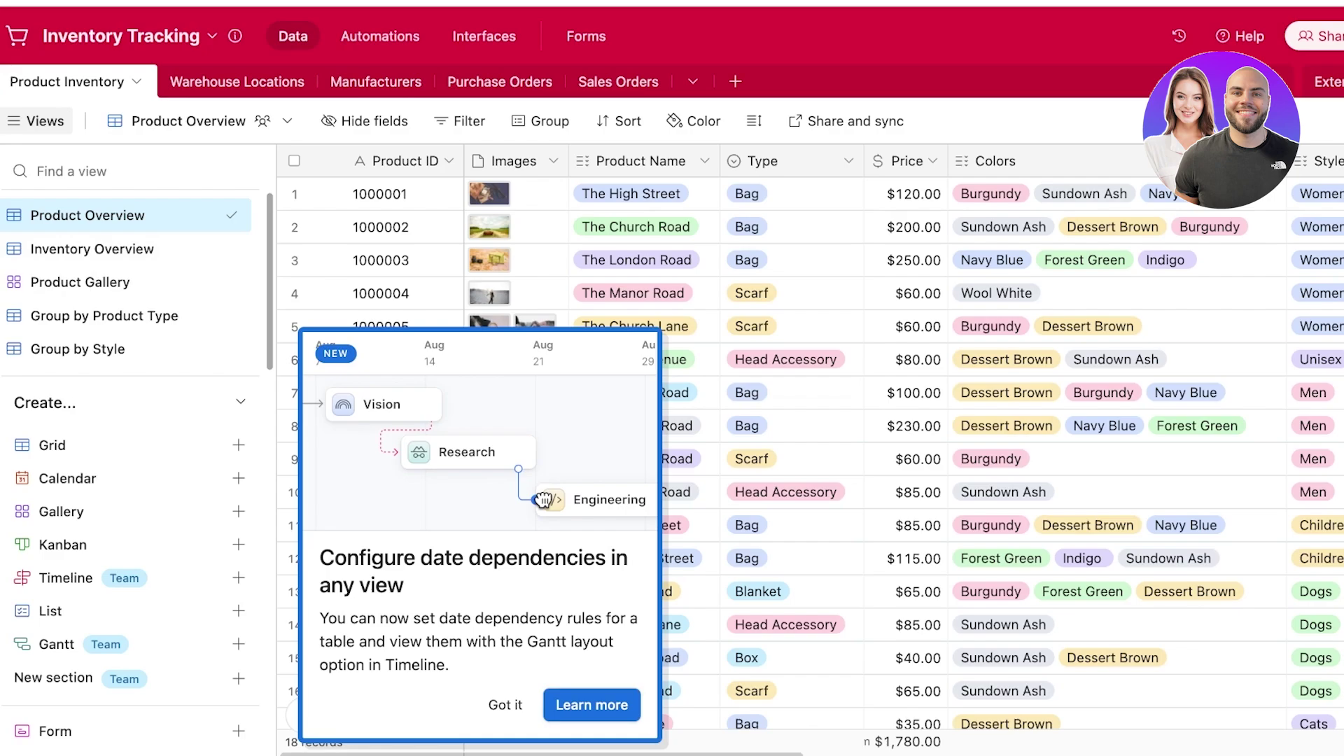
Step: Dismiss the new-feature announcements about date dependencies and dynamic filtering
click(504, 704)
click(600, 596)
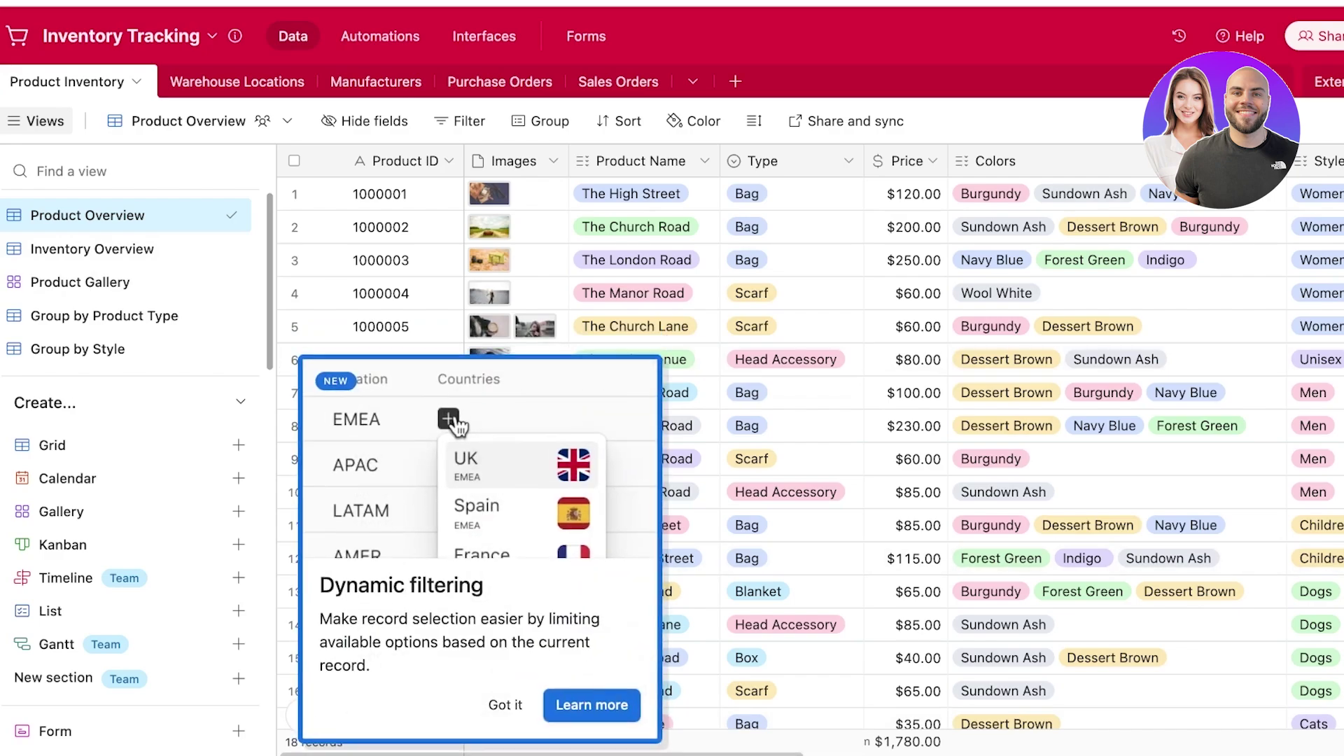
click(505, 704)
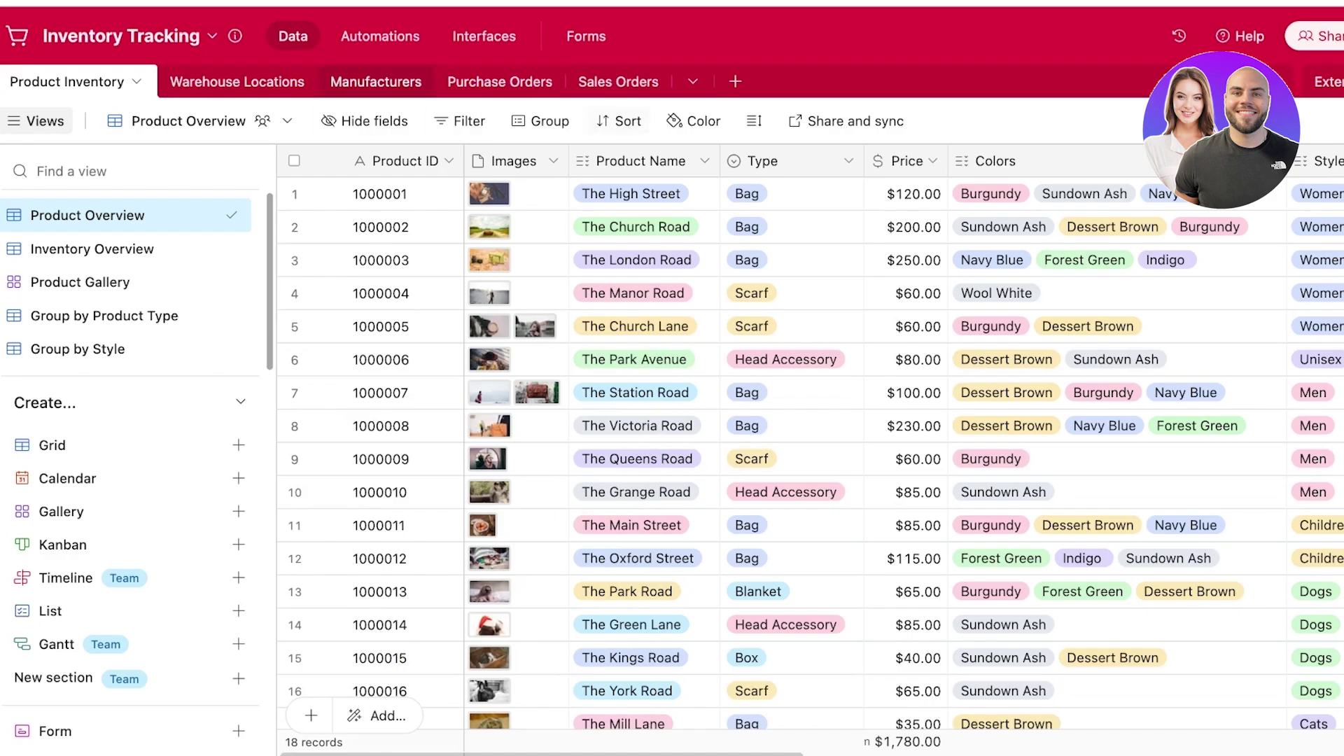
Step: Examine the base's Warehouse Locations, Manufacturers, Purchase Orders and Sales Orders tables, ending on the Product Inventory table
click(238, 81)
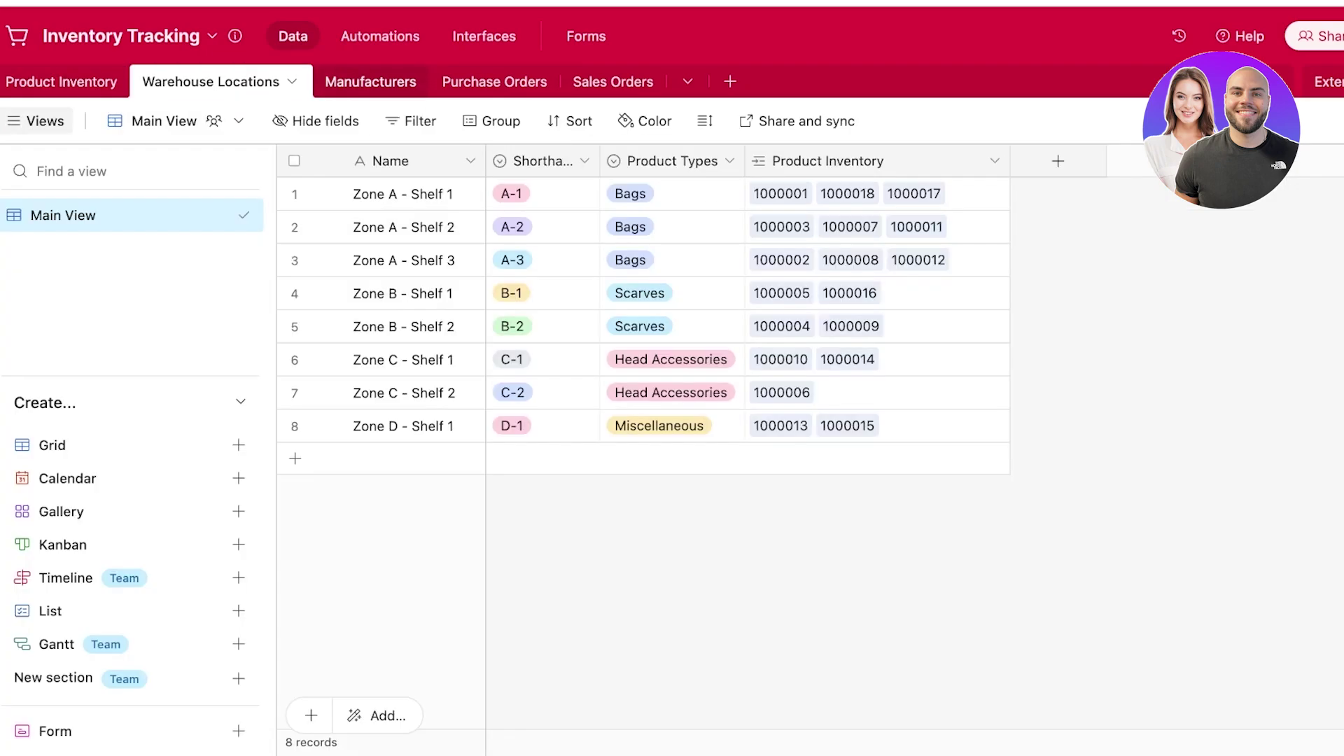
click(292, 81)
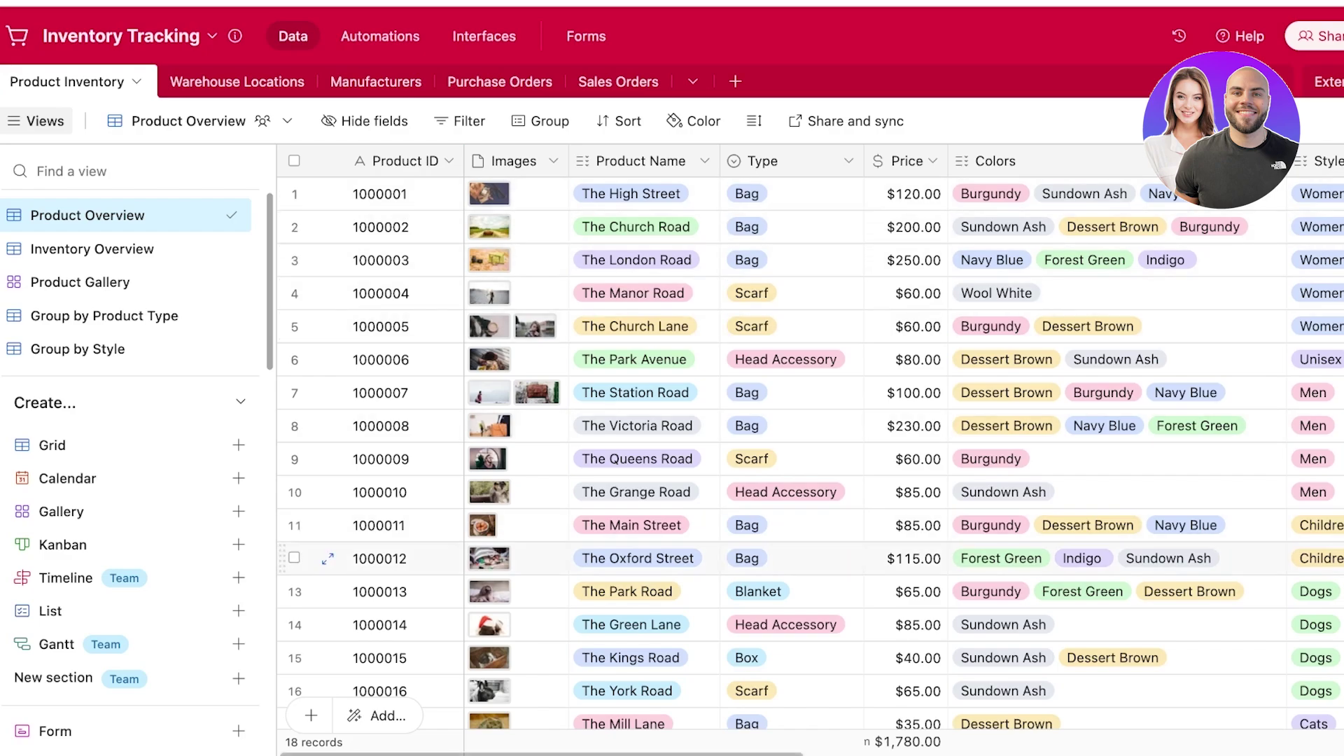
click(237, 82)
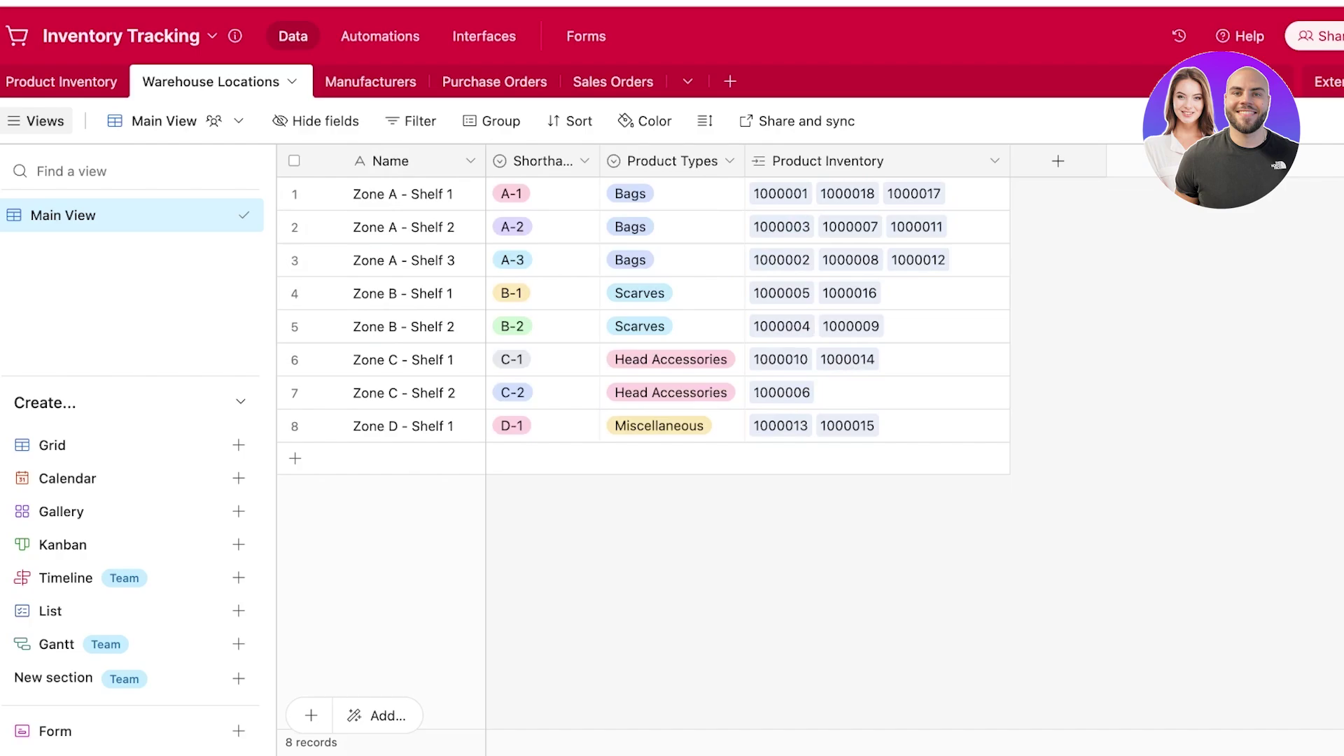
click(370, 81)
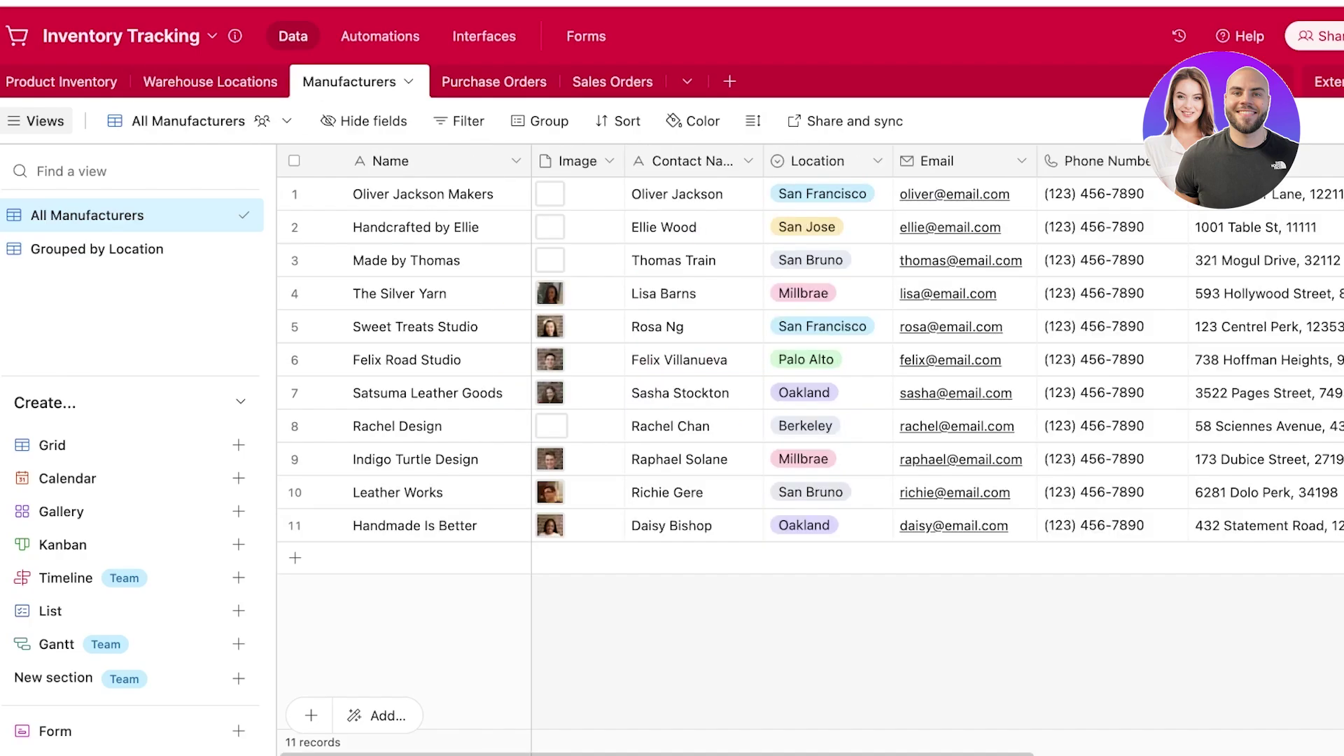
click(494, 81)
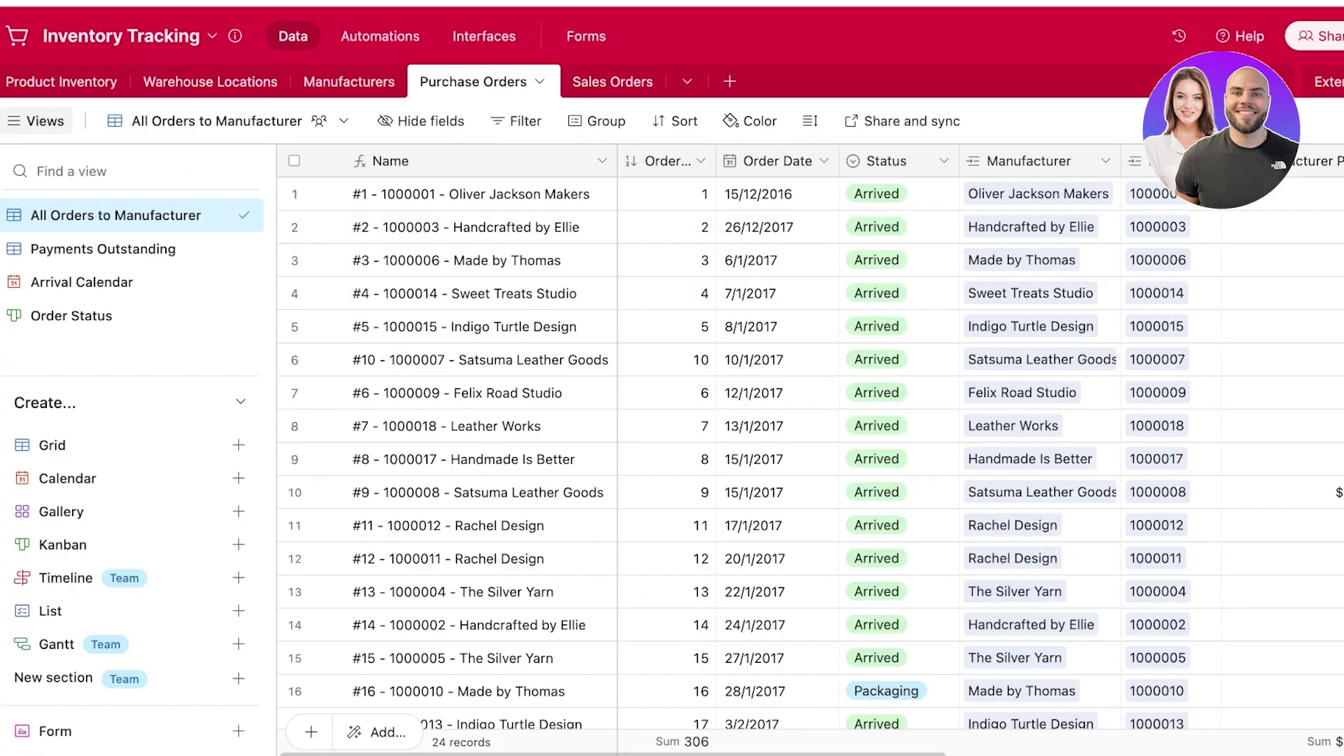
click(612, 81)
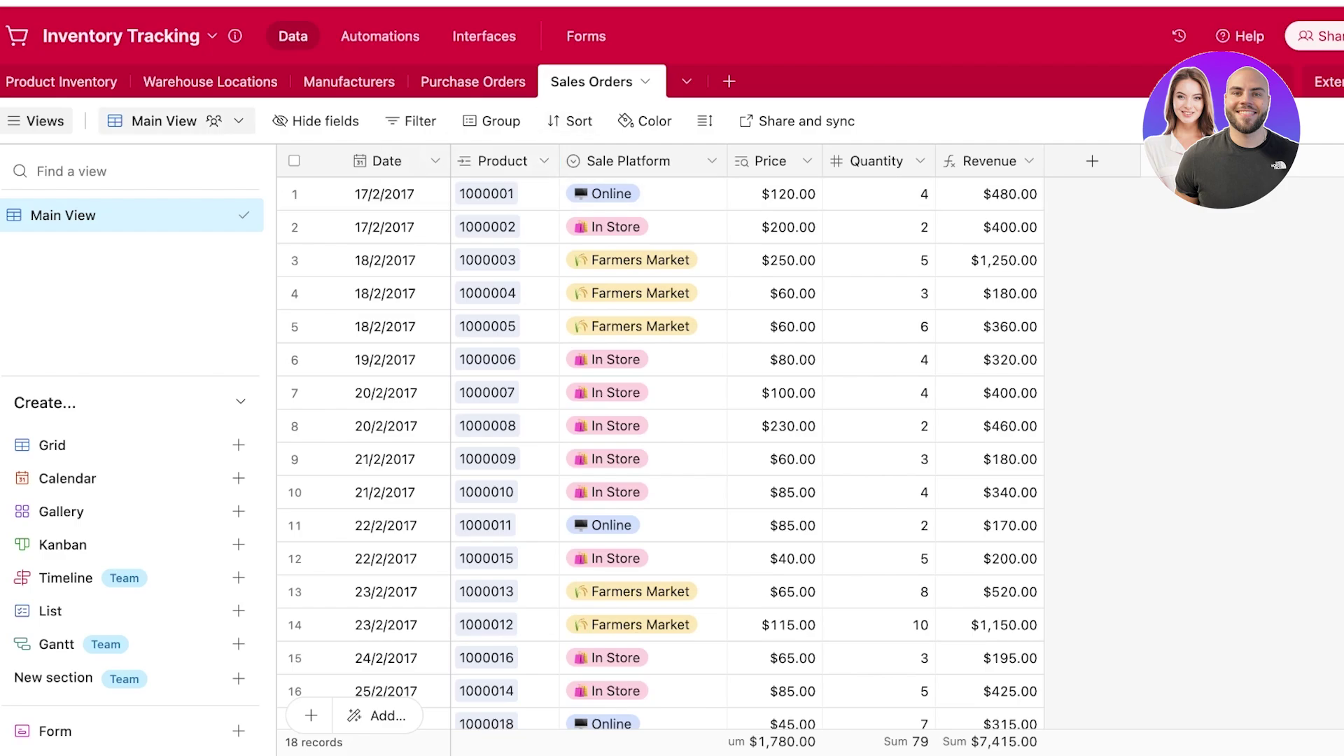
click(61, 82)
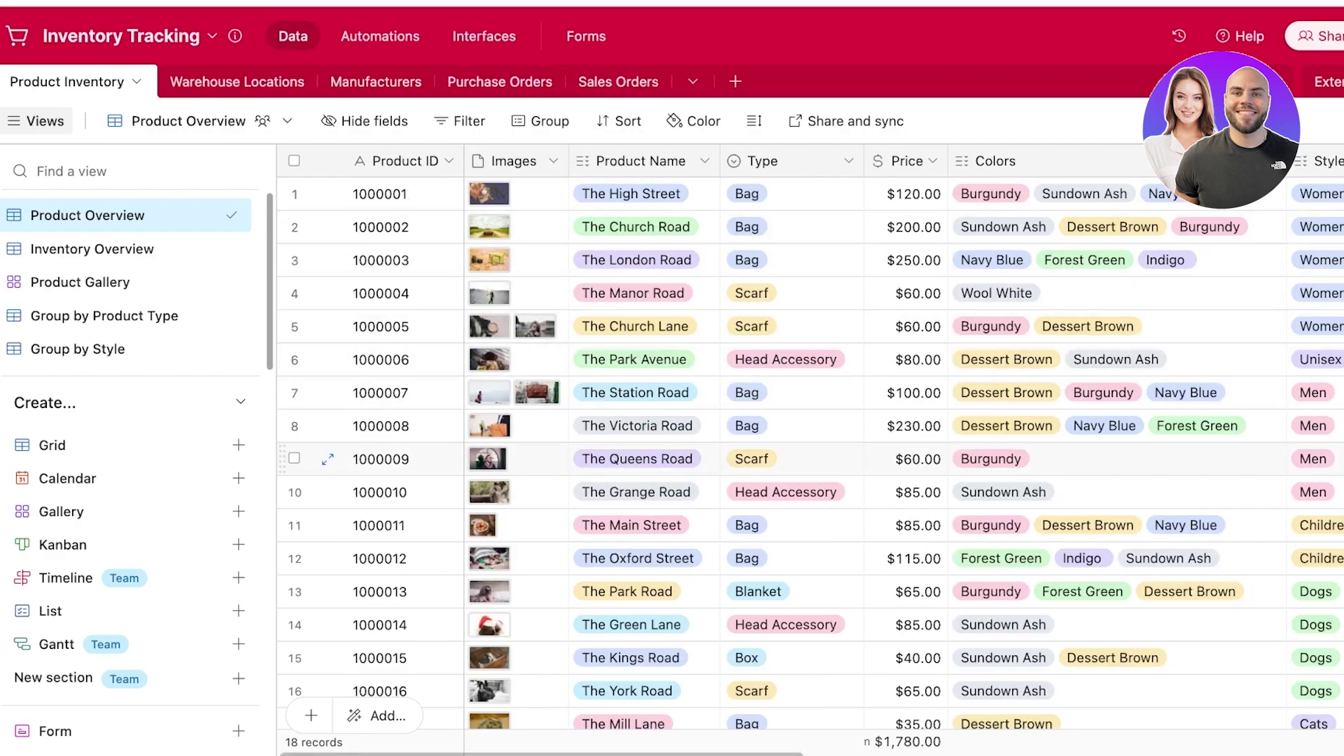
mouse_move(209, 248)
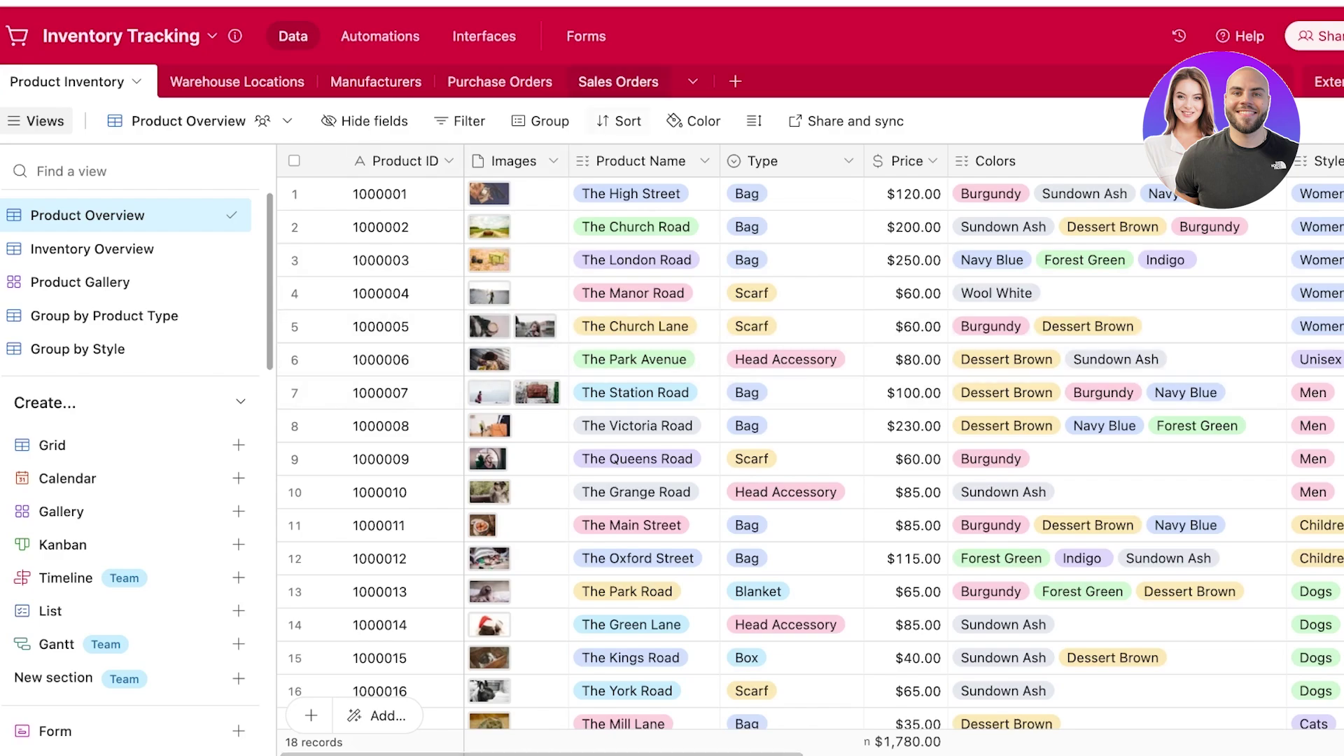
Step: Add a blank table to the base and name it Sunglasses Inventory
click(735, 81)
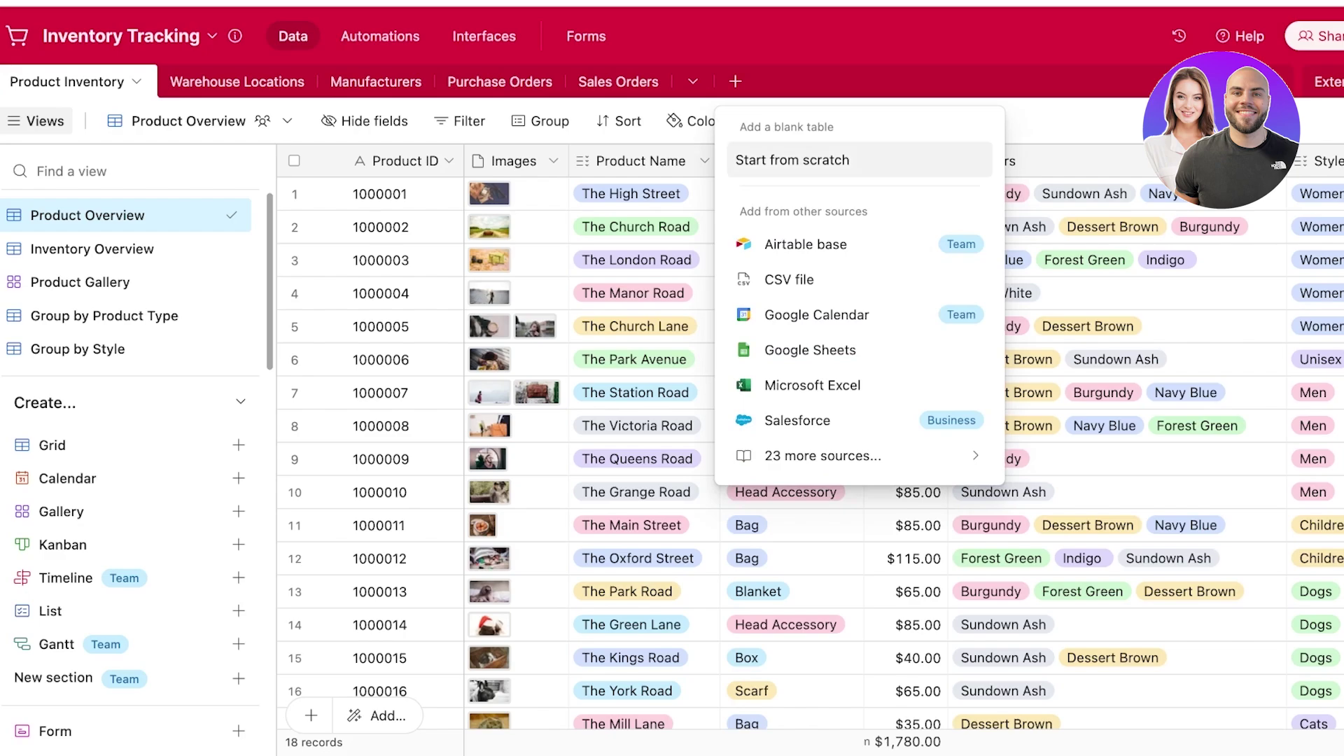
click(792, 160)
click(811, 294)
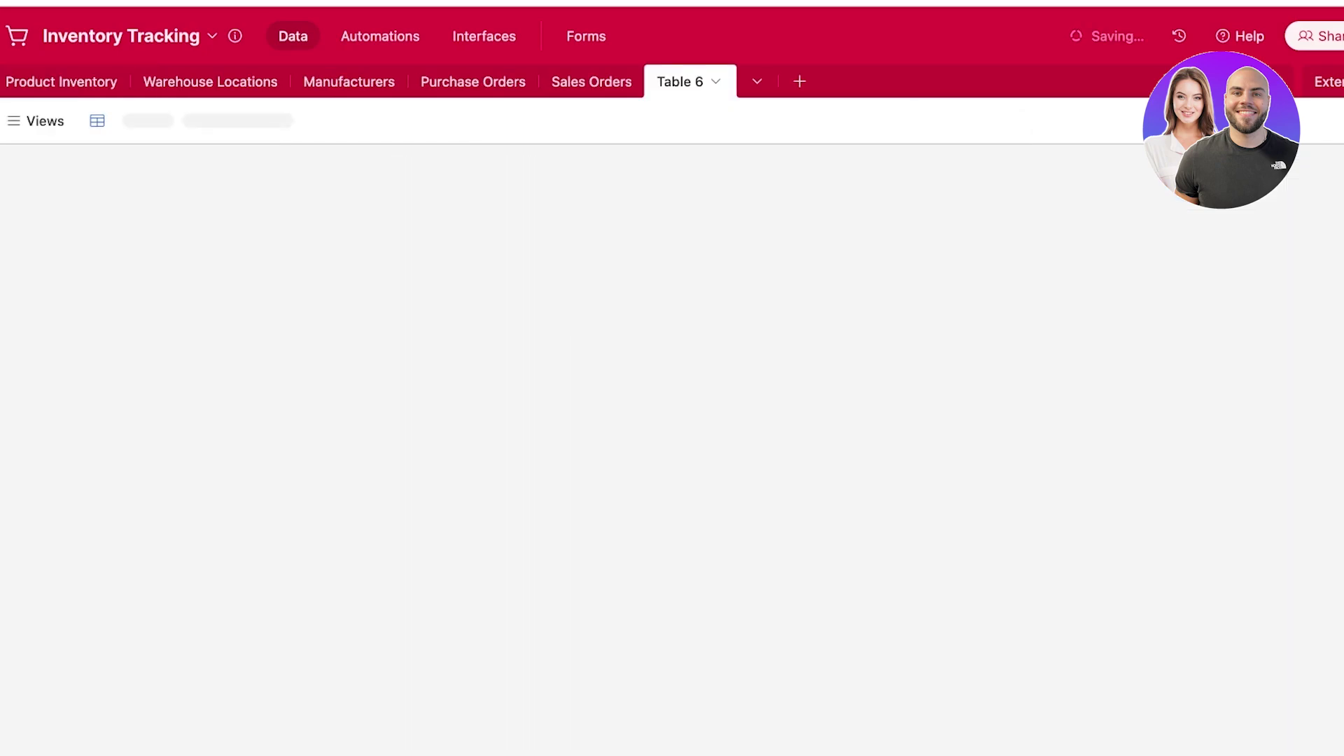
click(715, 81)
click(483, 189)
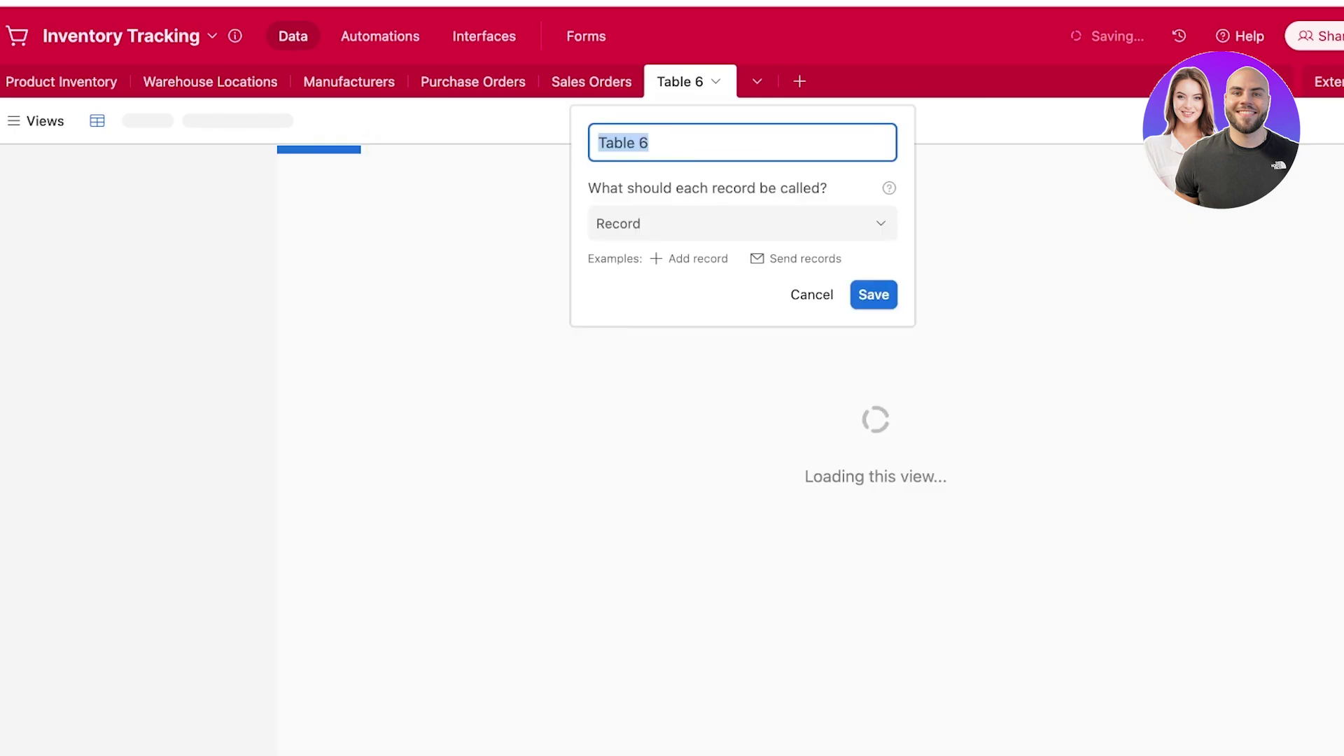
text(Sung)
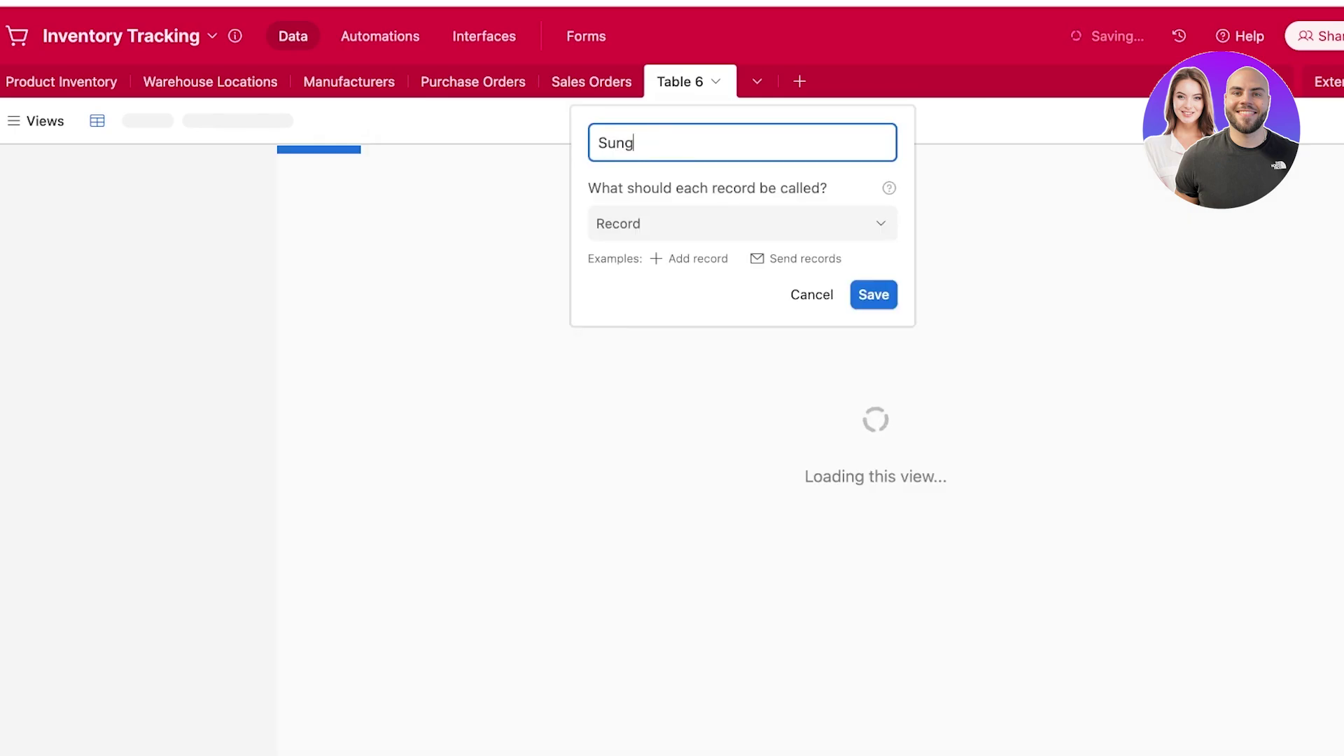
text(lasses Inventory)
key(Return)
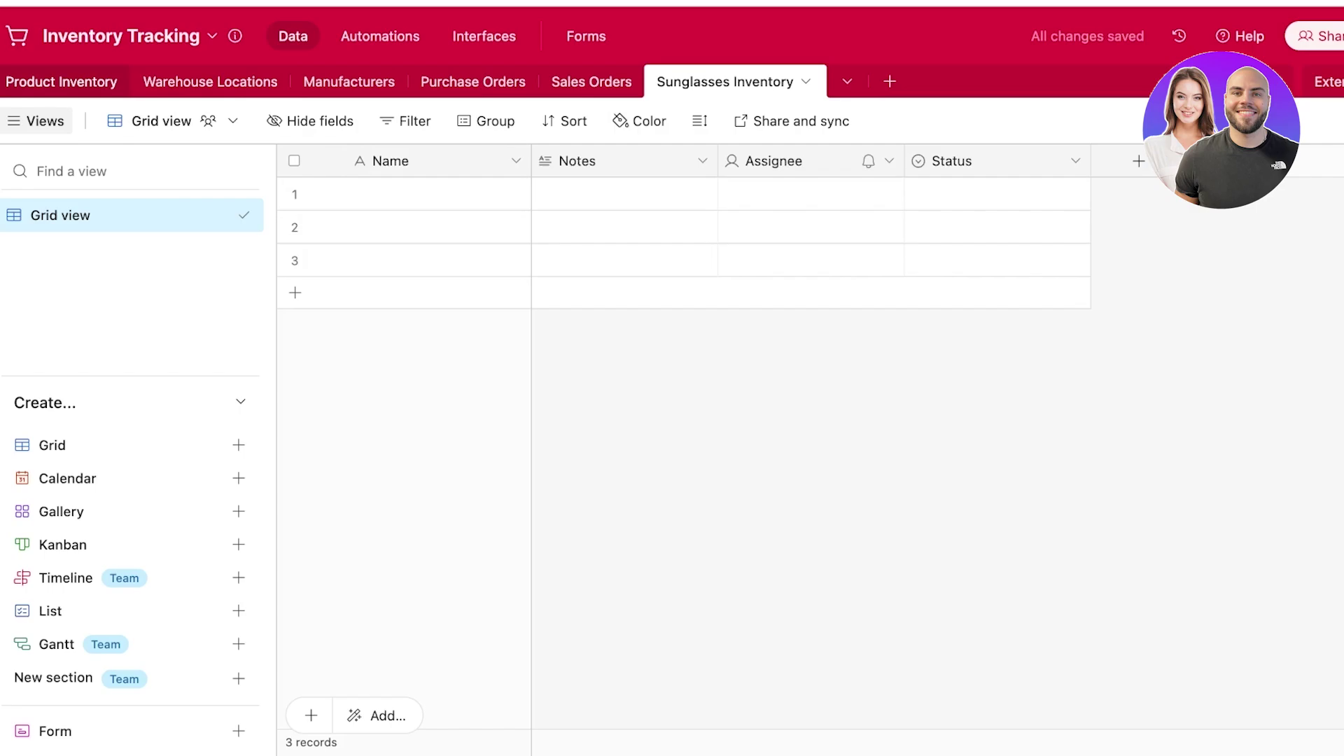
Step: Examine the fields and records of the Product Inventory table, from product images and prices through to manufacturers and purchase orders
click(61, 81)
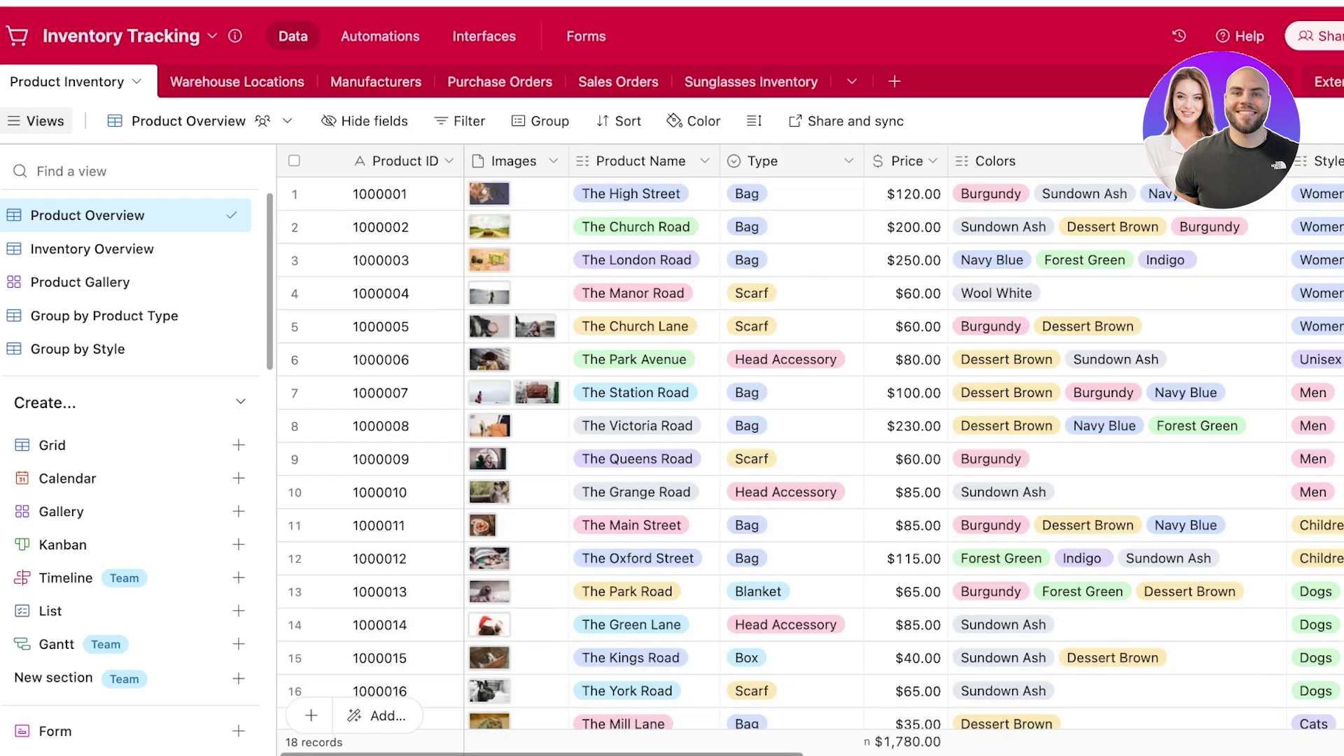
scroll(873, 420, right, 15)
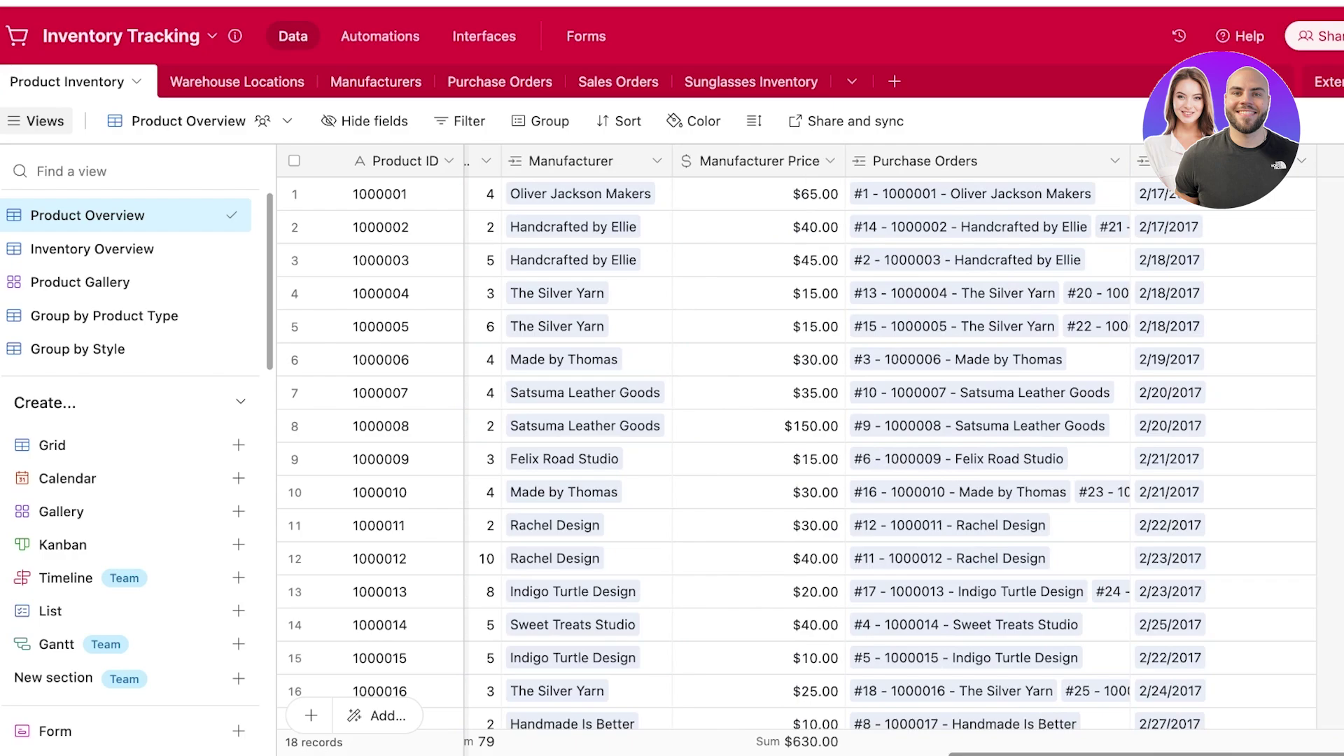
scroll(889, 448, left, 15)
scroll(889, 448, right, 15)
scroll(903, 448, left, 15)
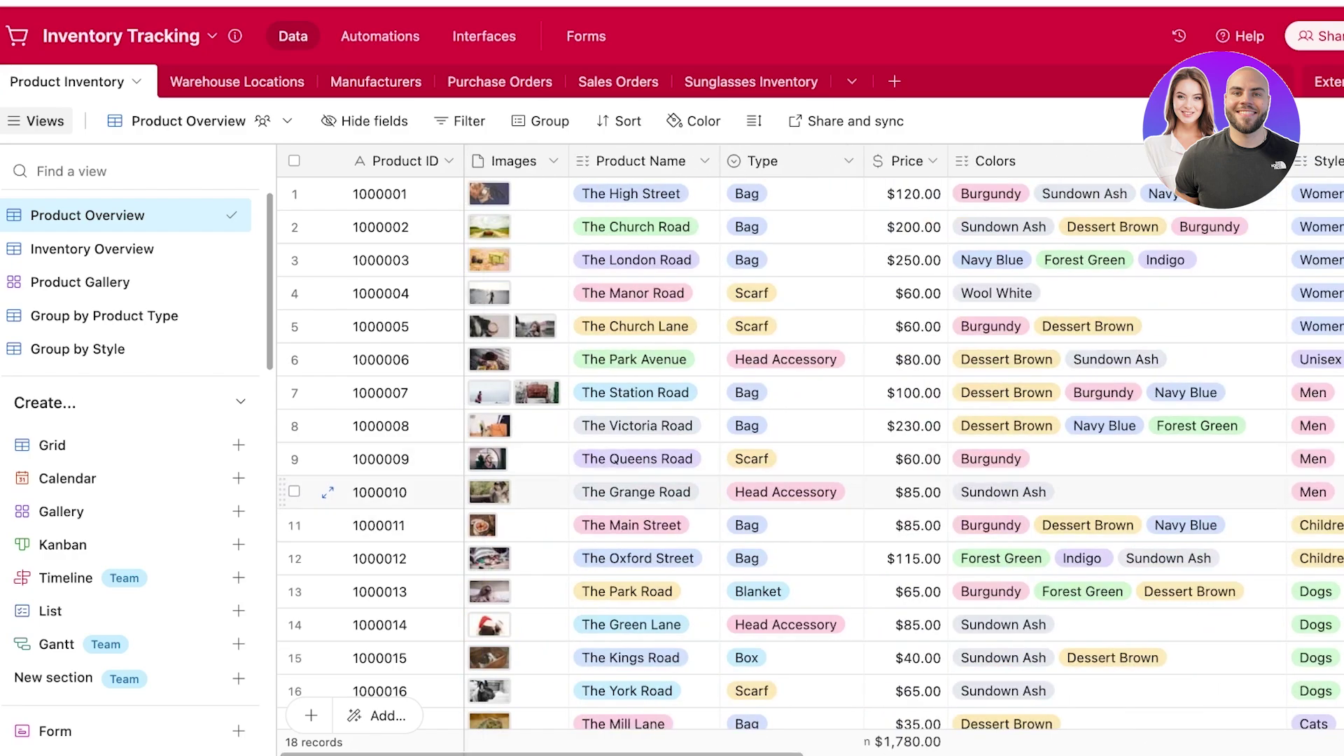
scroll(812, 448, right, 4)
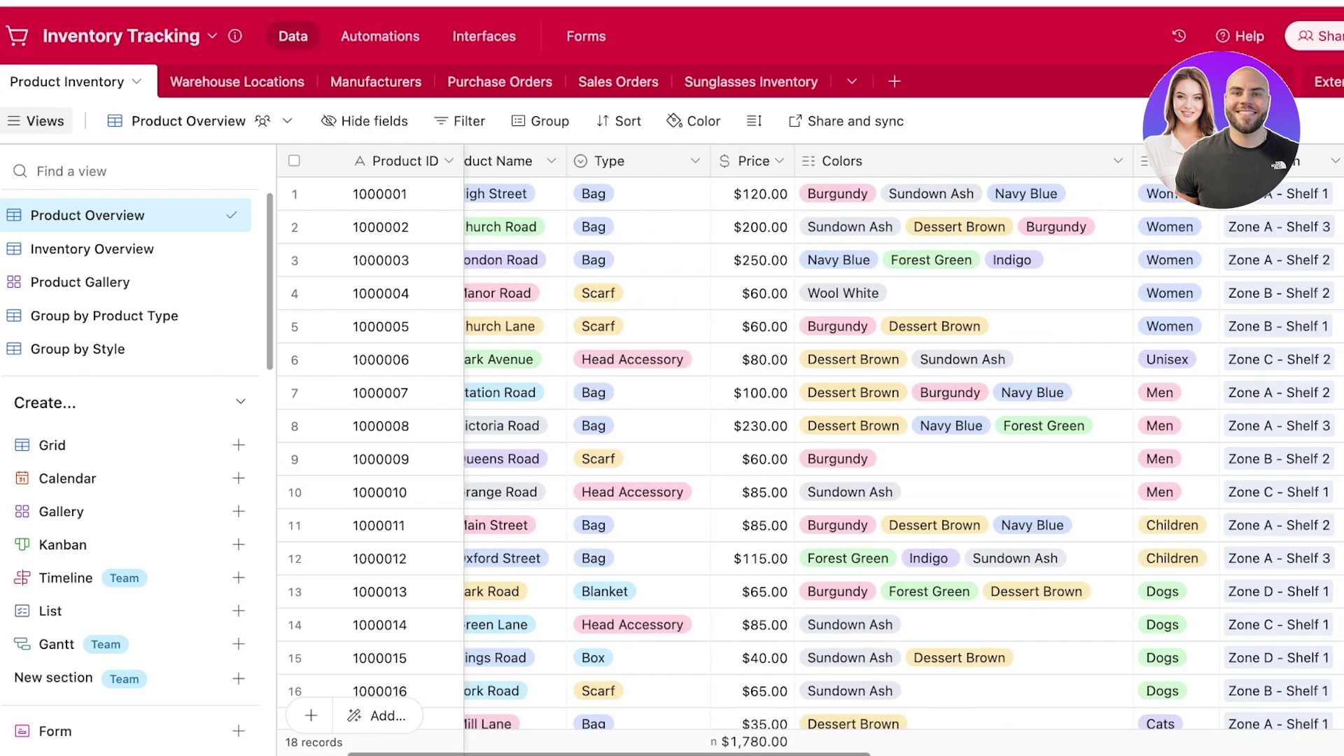
scroll(812, 448, right, 6)
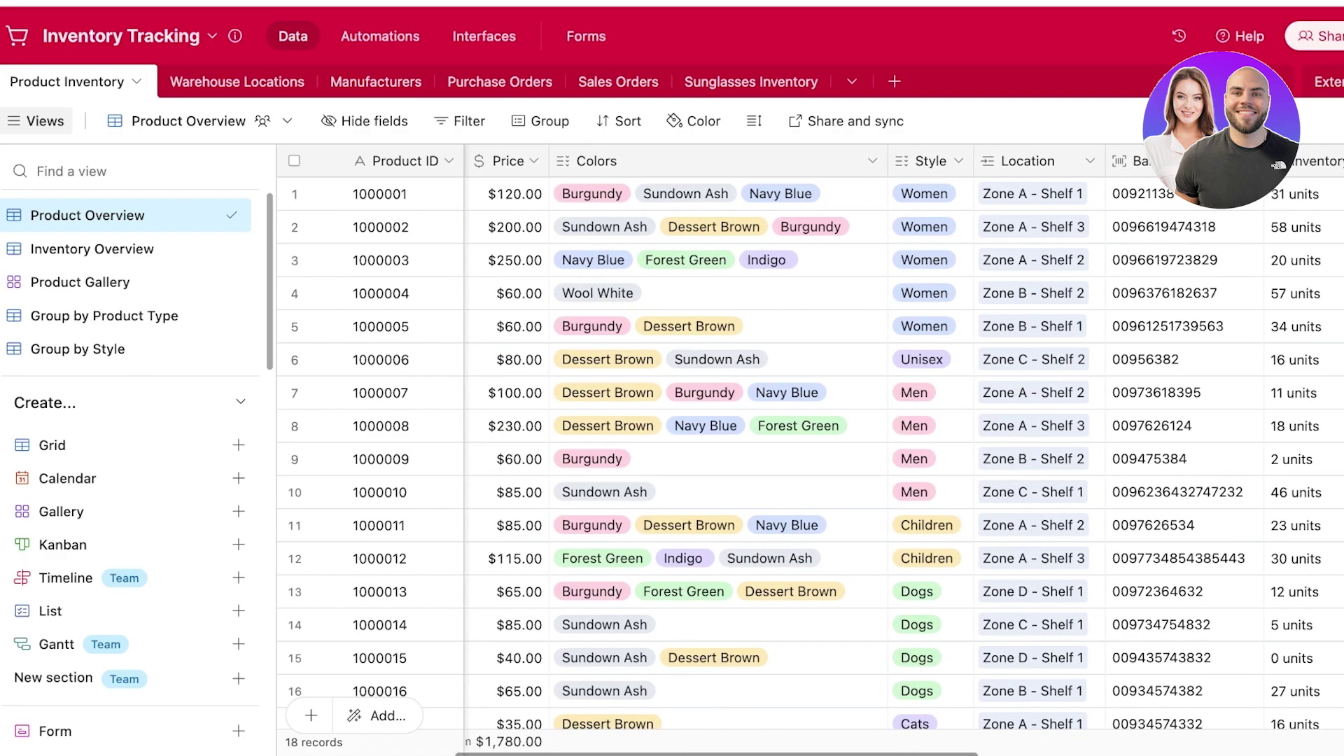
scroll(811, 448, right, 1)
scroll(812, 448, right, 14)
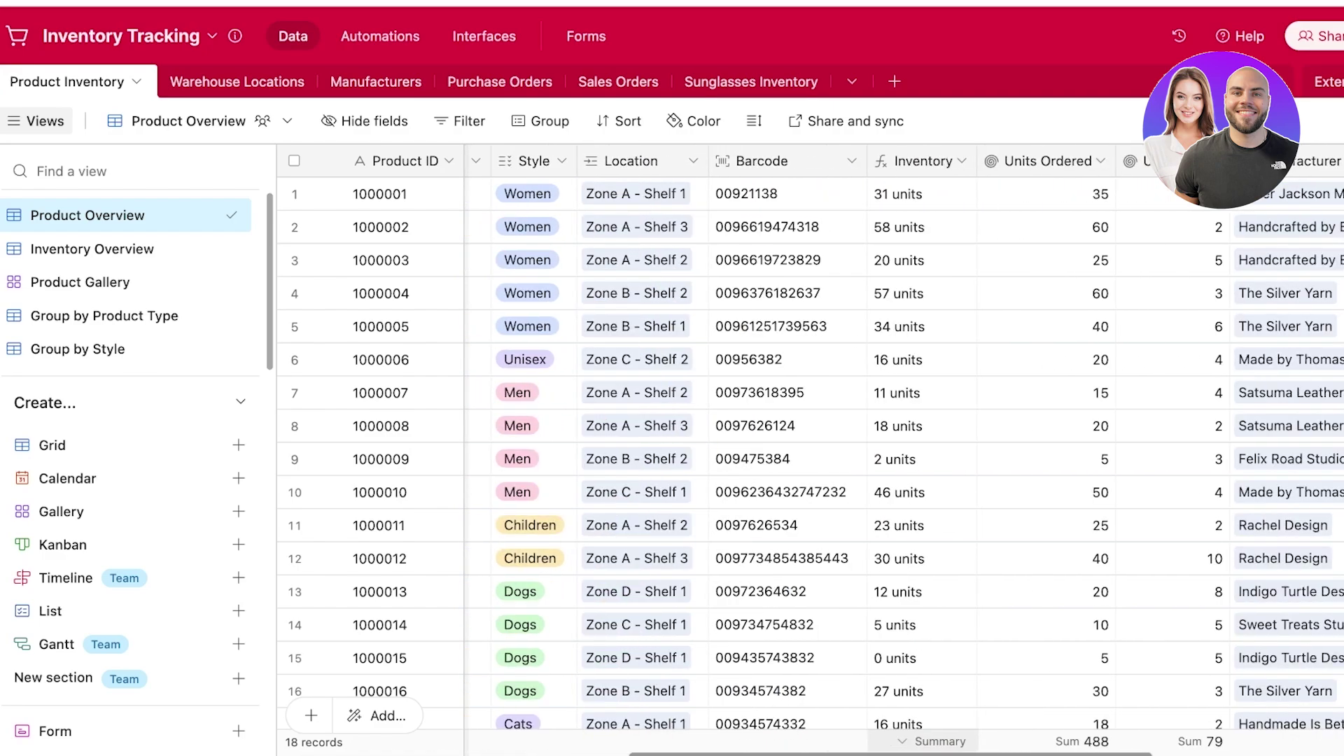
scroll(812, 448, right, 8)
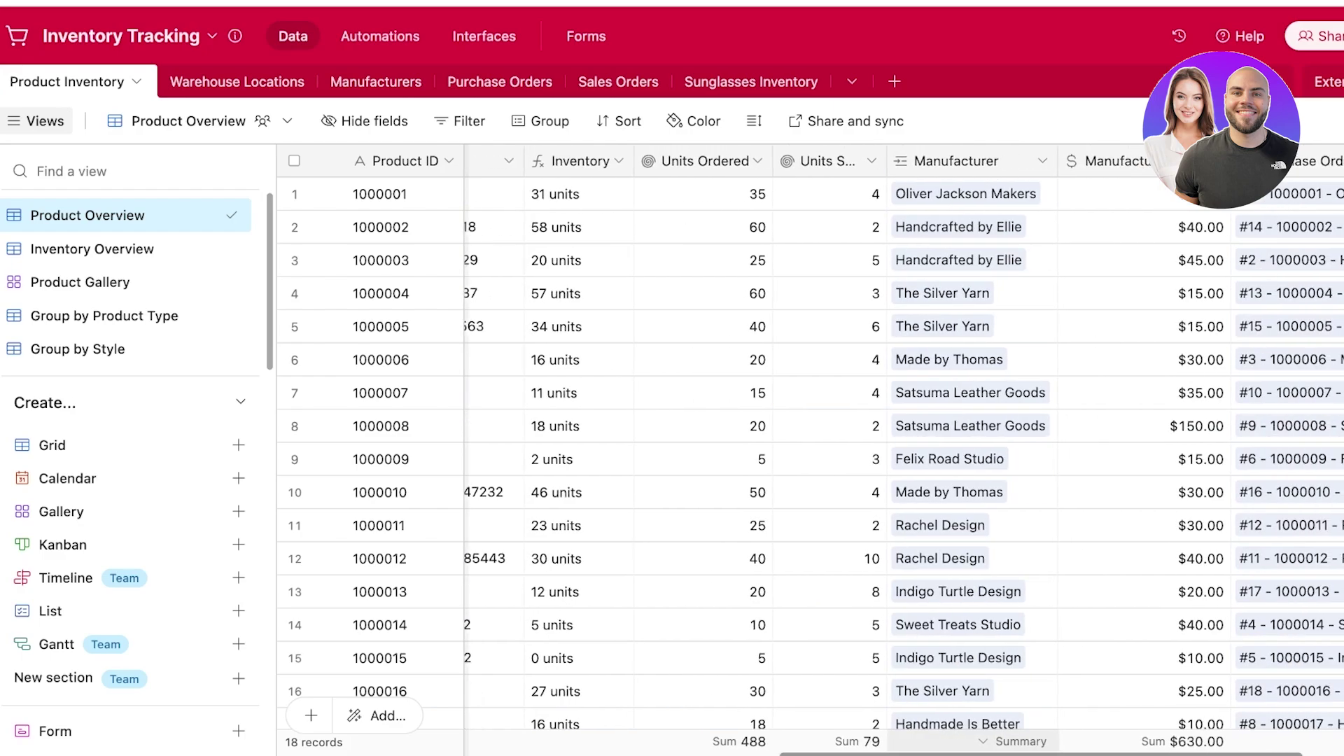
scroll(811, 448, right, 3)
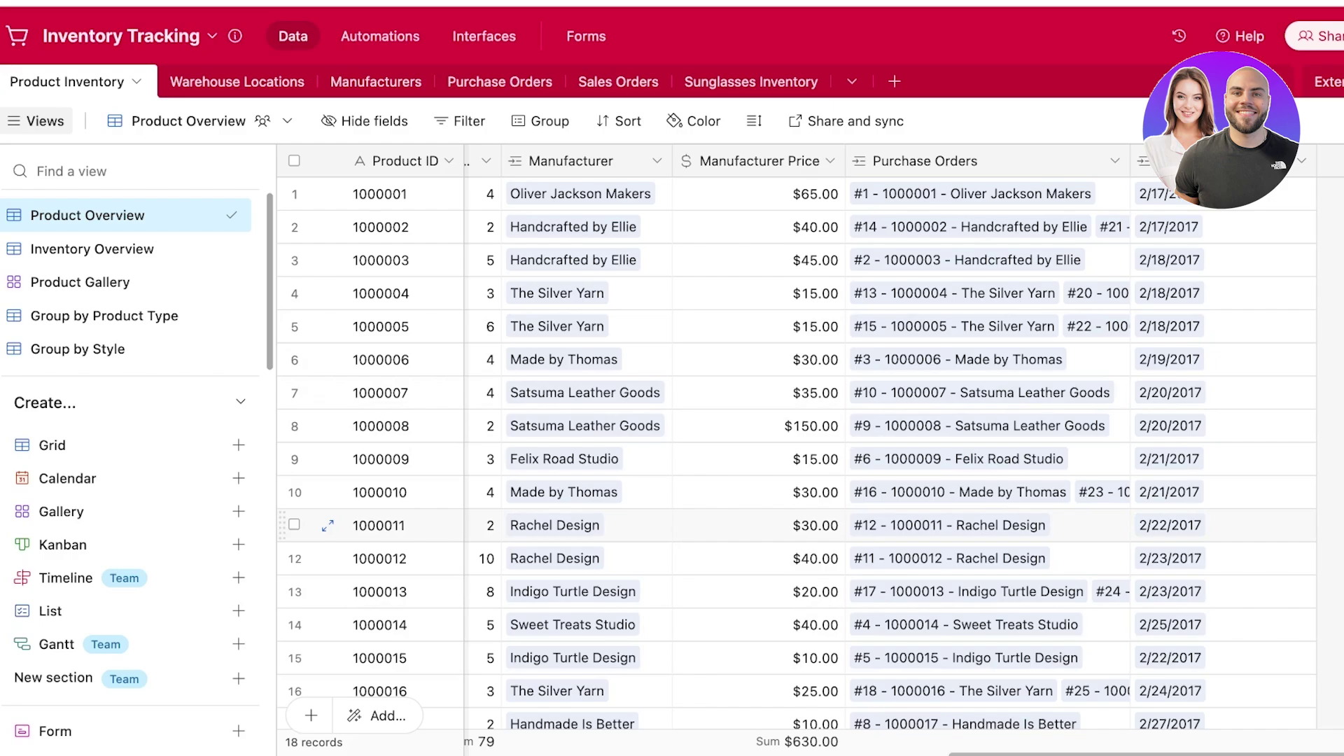
scroll(812, 455, left, 10)
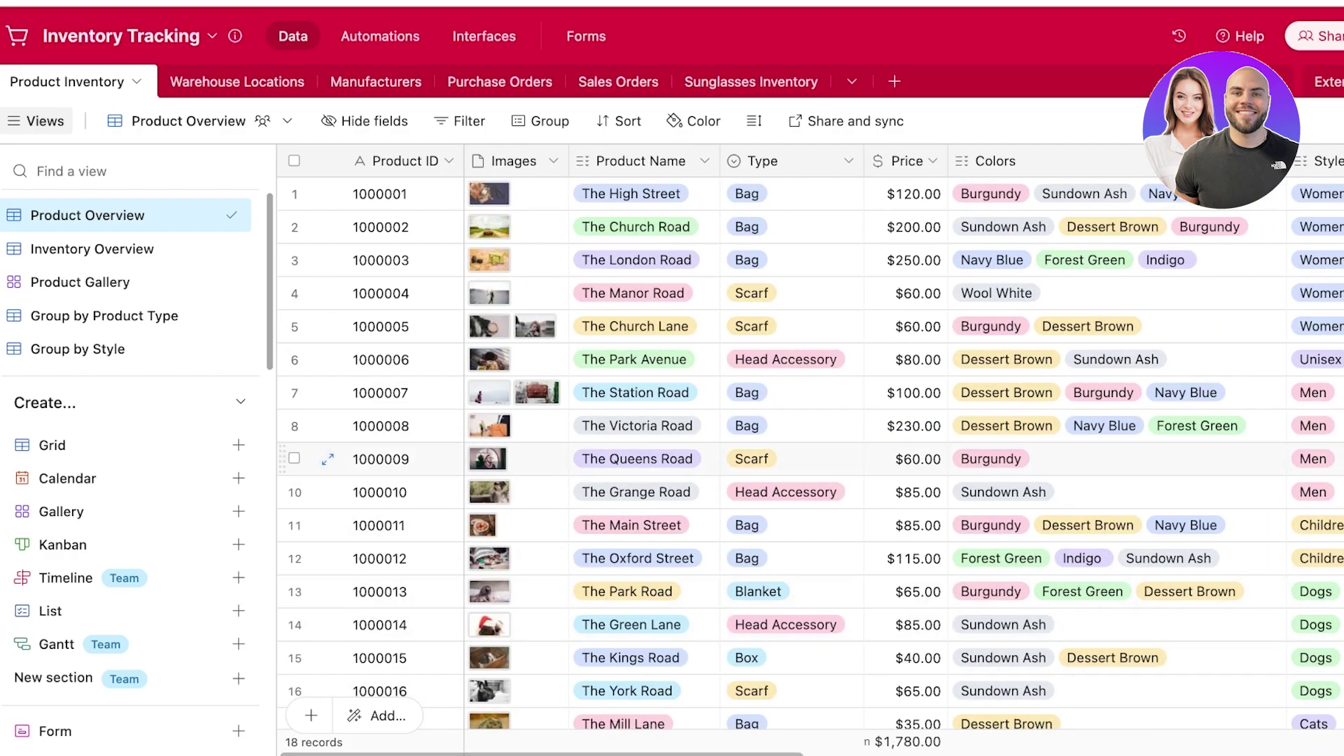
scroll(812, 455, down, 5)
scroll(812, 427, up, 5)
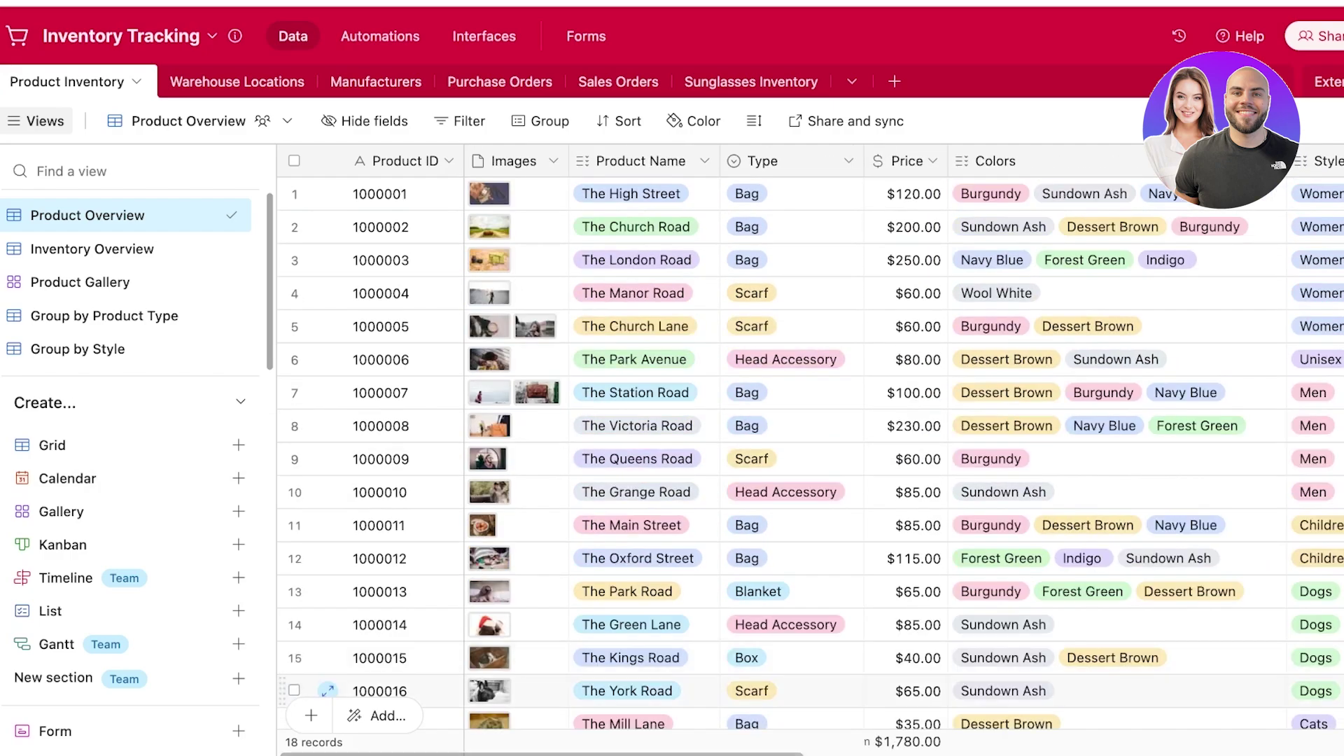
Step: Delete the sample records 1000001 through 1000017 from the Product Inventory table
scroll(812, 427, down, 5)
click(392, 262)
scroll(392, 261, up, 5)
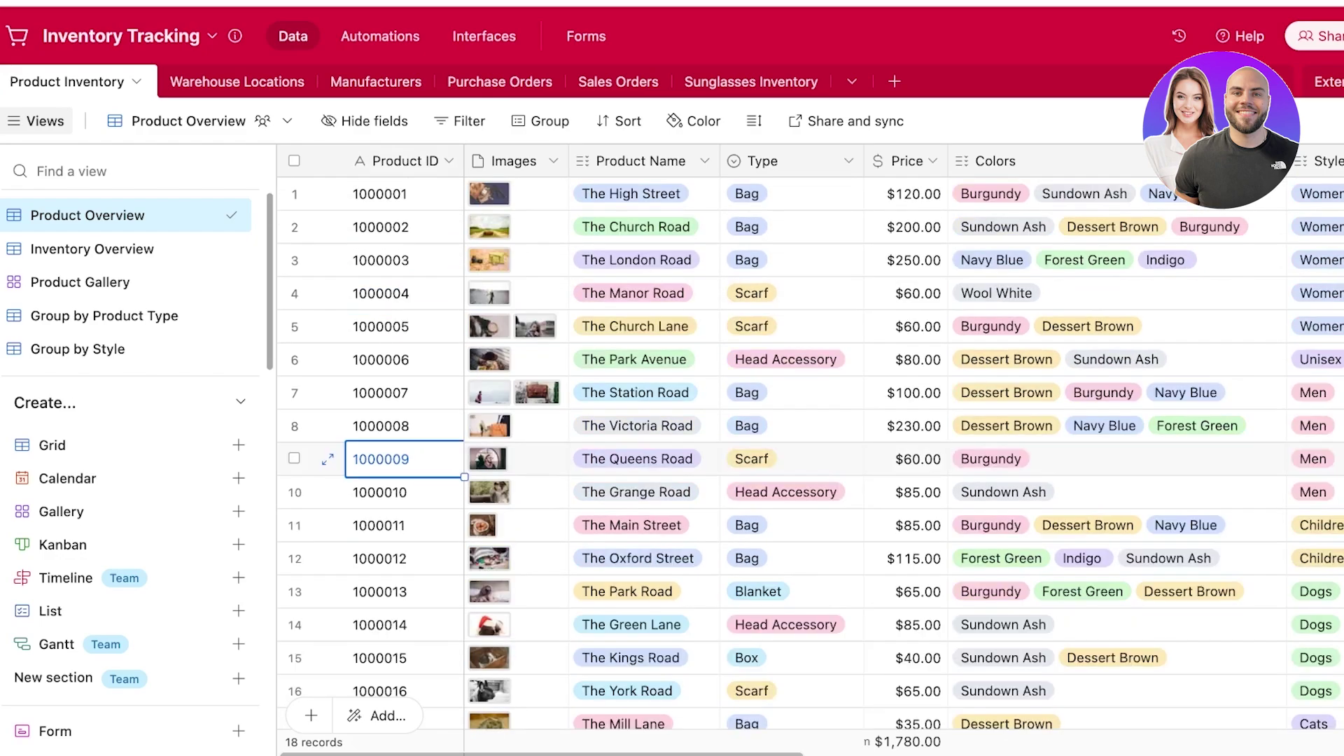
drag(392, 194, 734, 462)
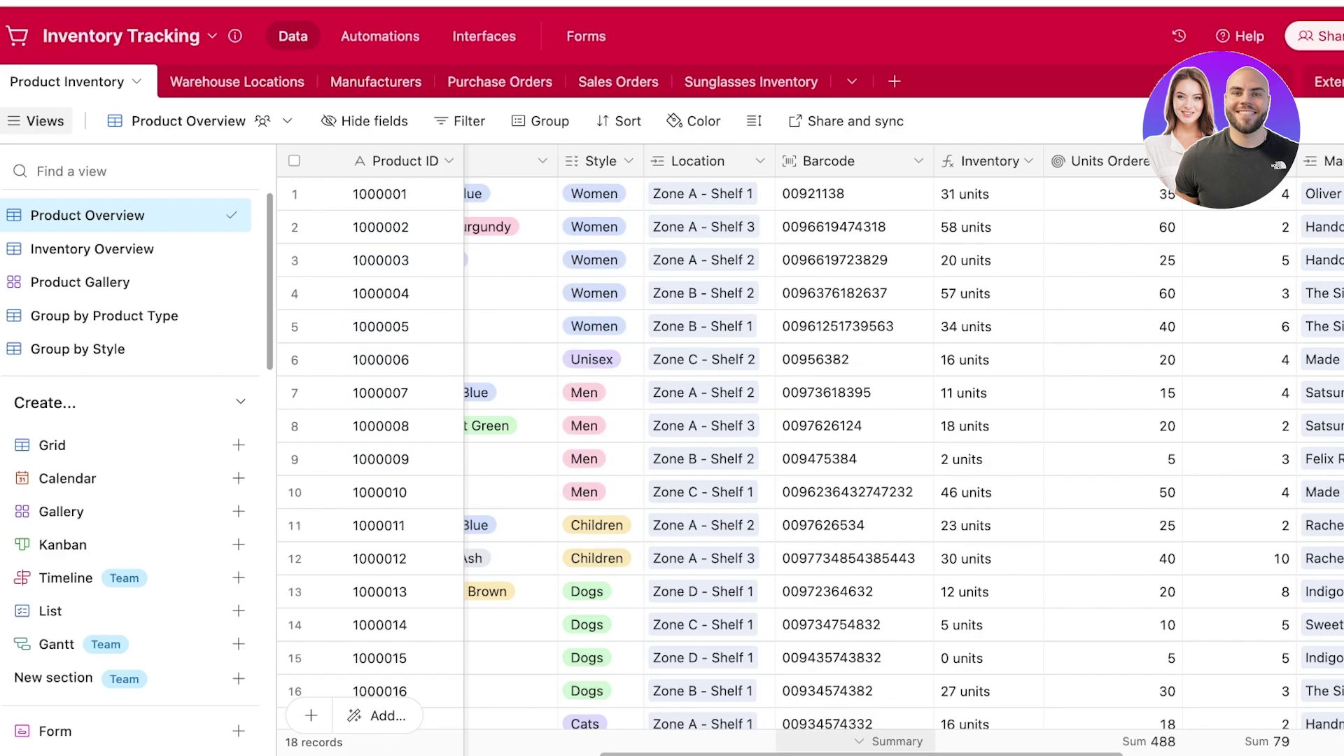
scroll(810, 392, left, 10)
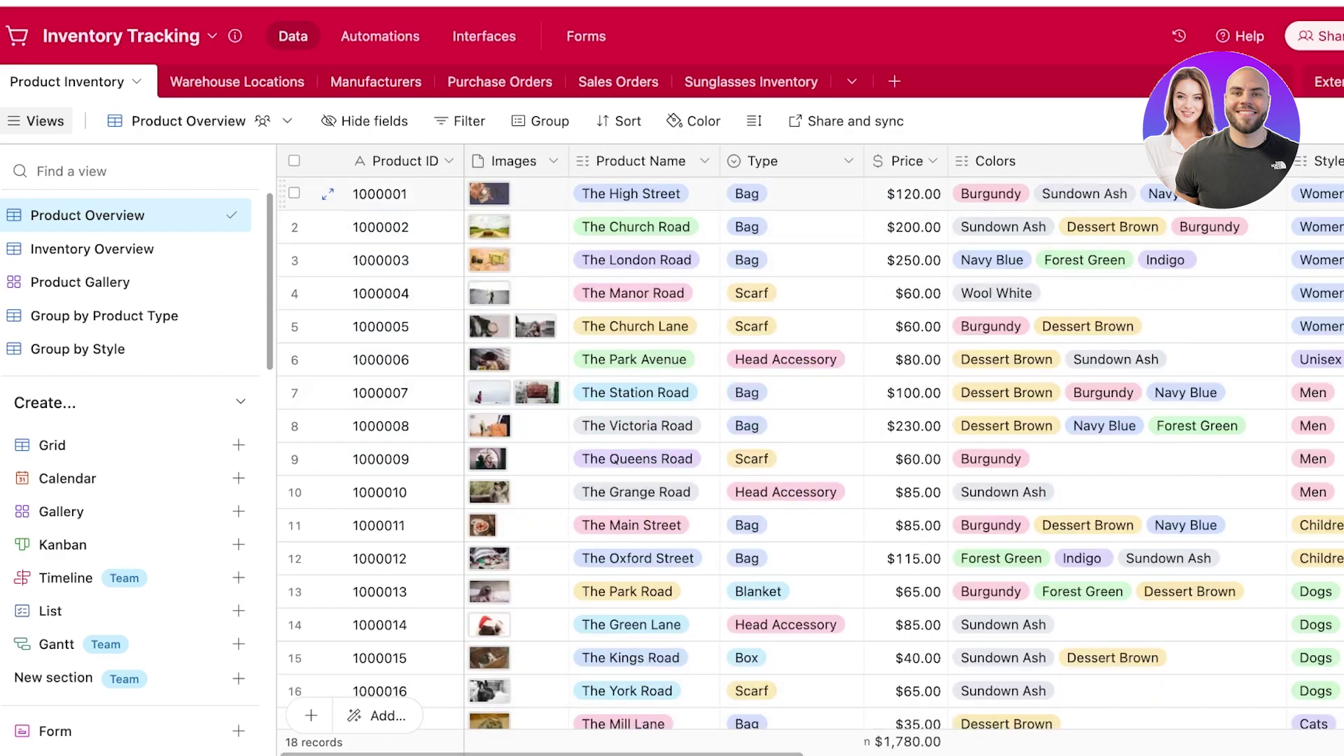
drag(399, 194, 1190, 528)
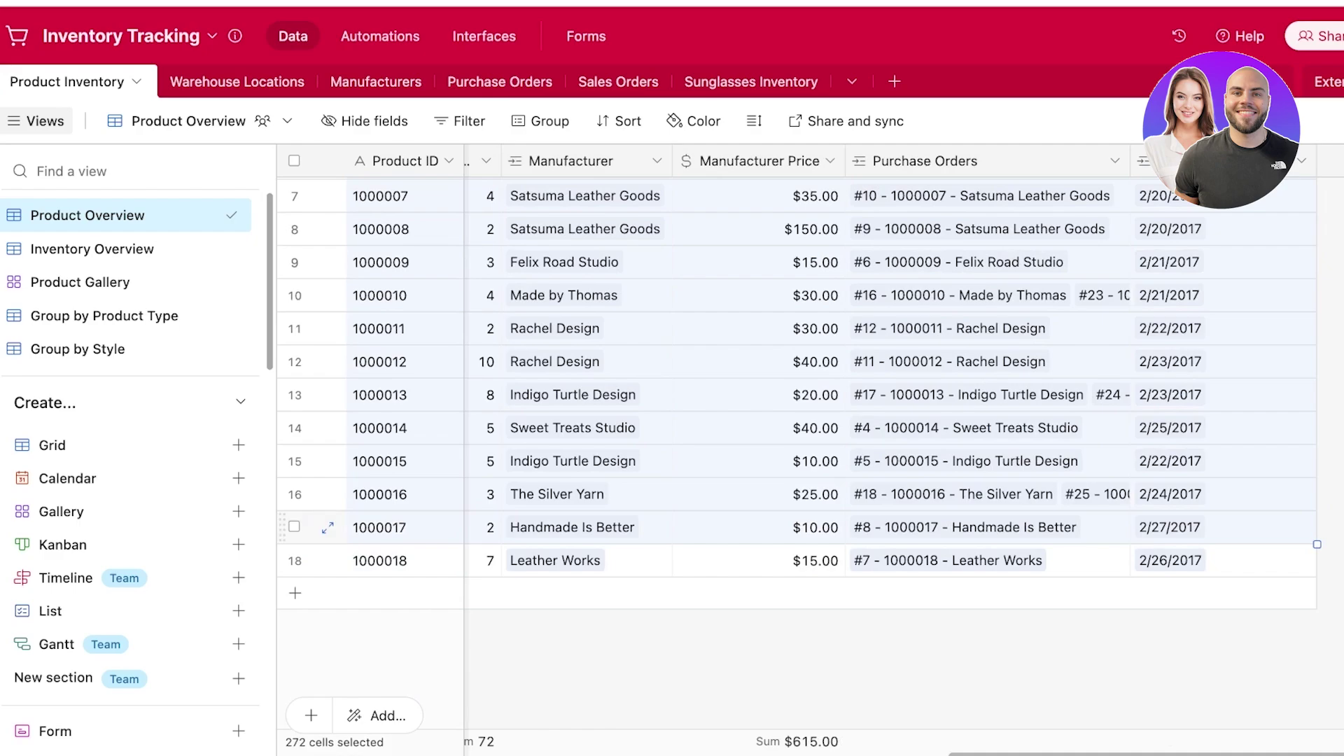
key(Delete)
key(Return)
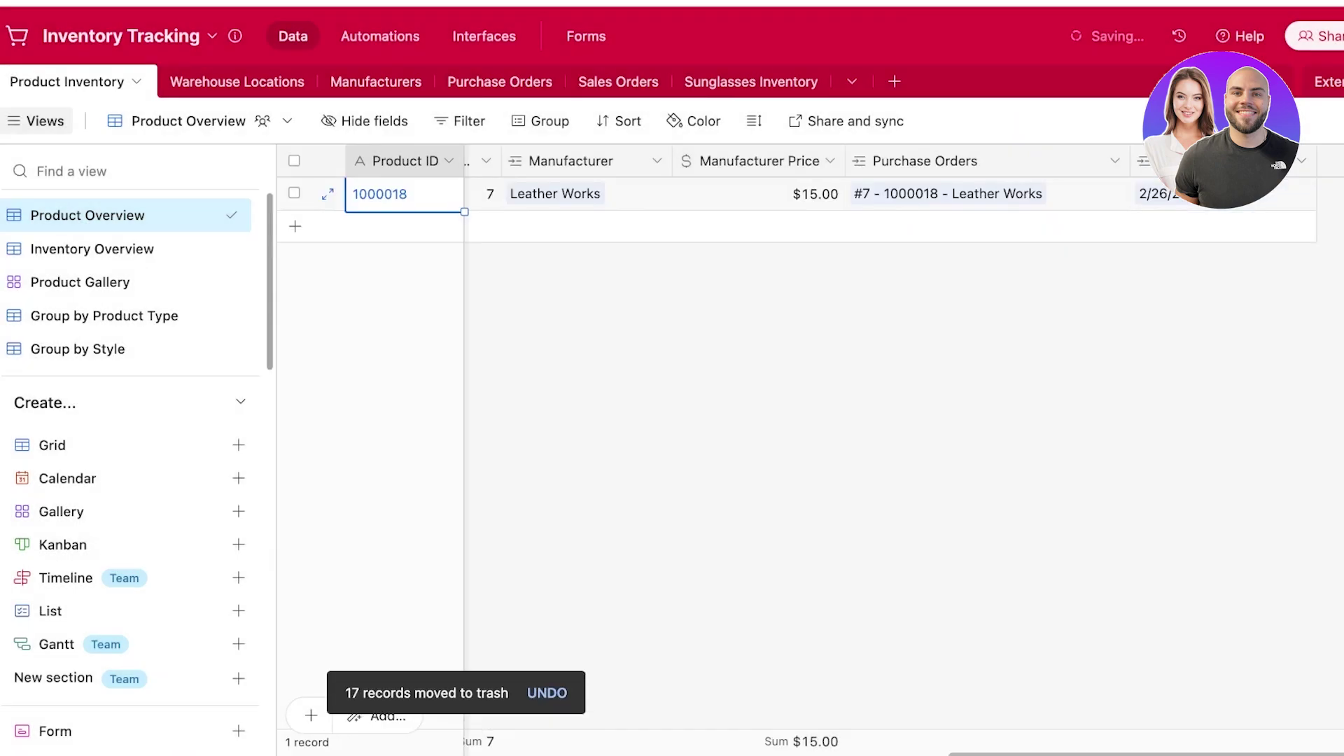
Step: Add a new record to the Product Inventory table with the Product ID 00032
click(294, 227)
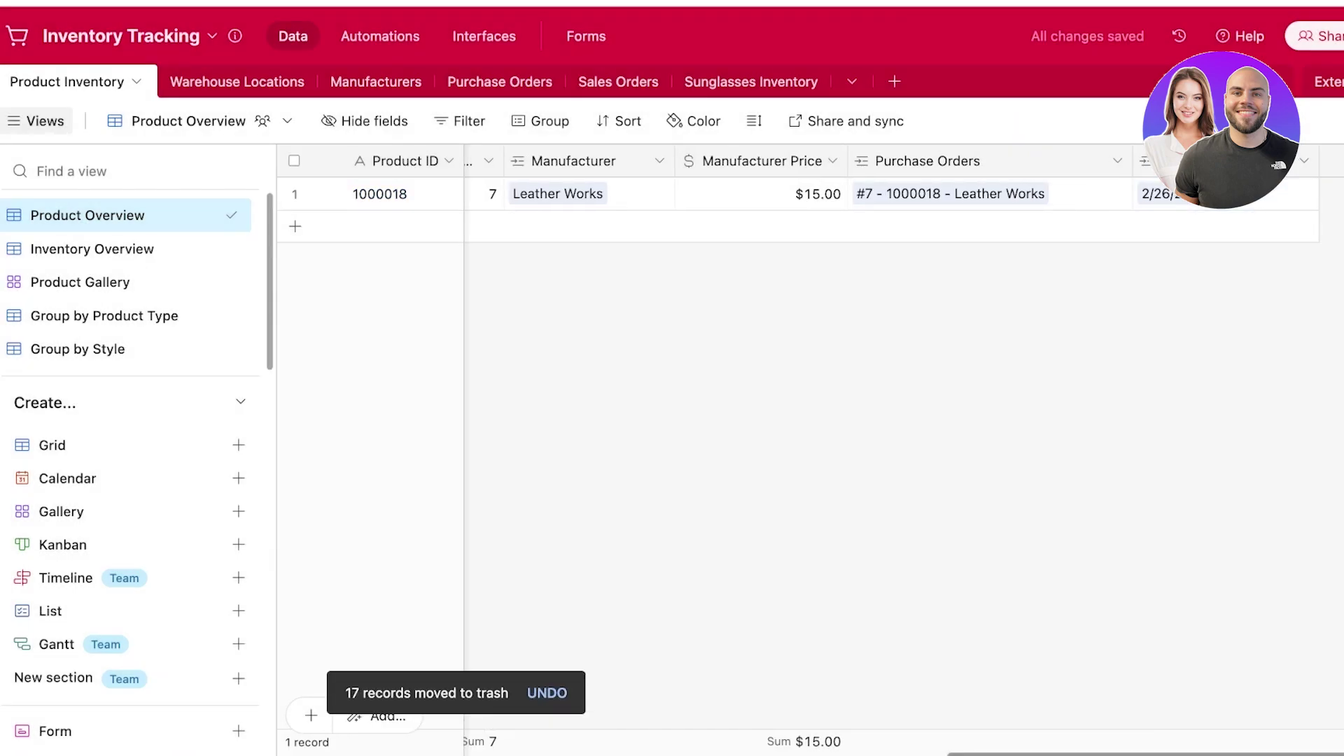
drag(1015, 753, 238, 682)
click(295, 226)
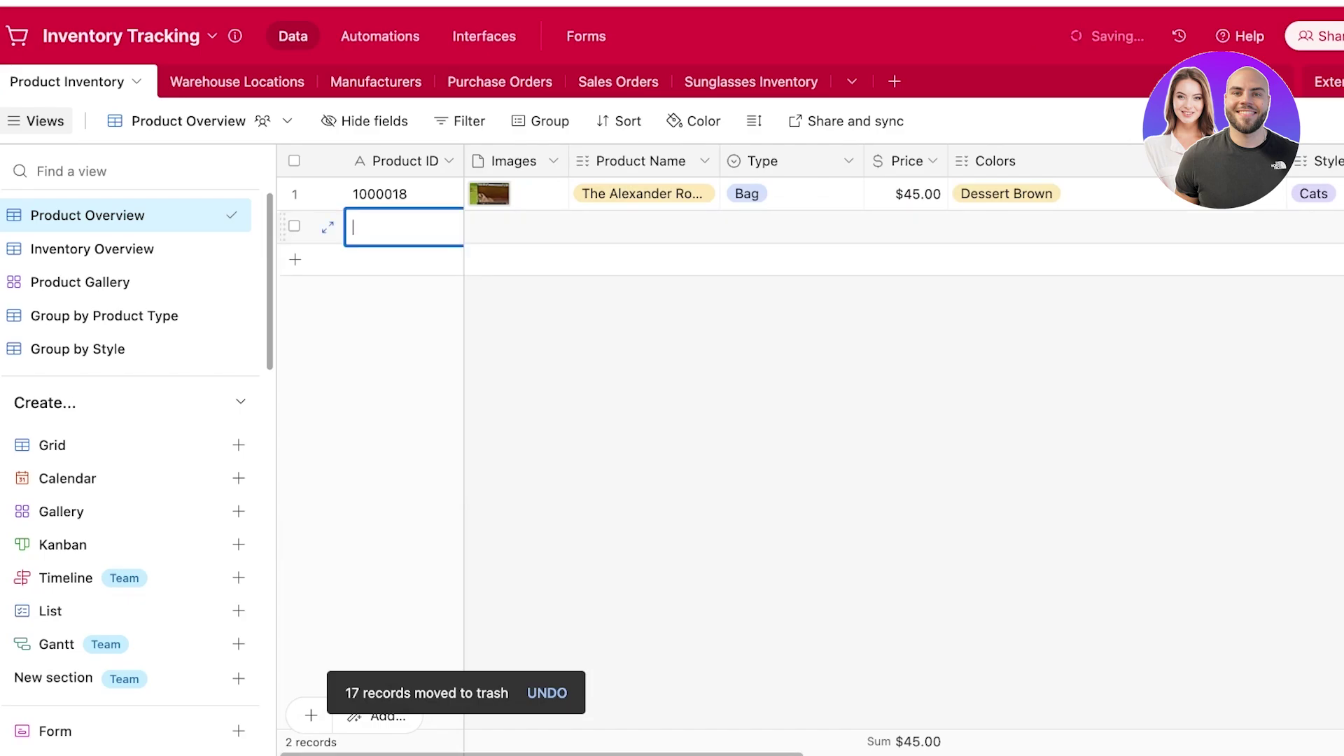
text(00032)
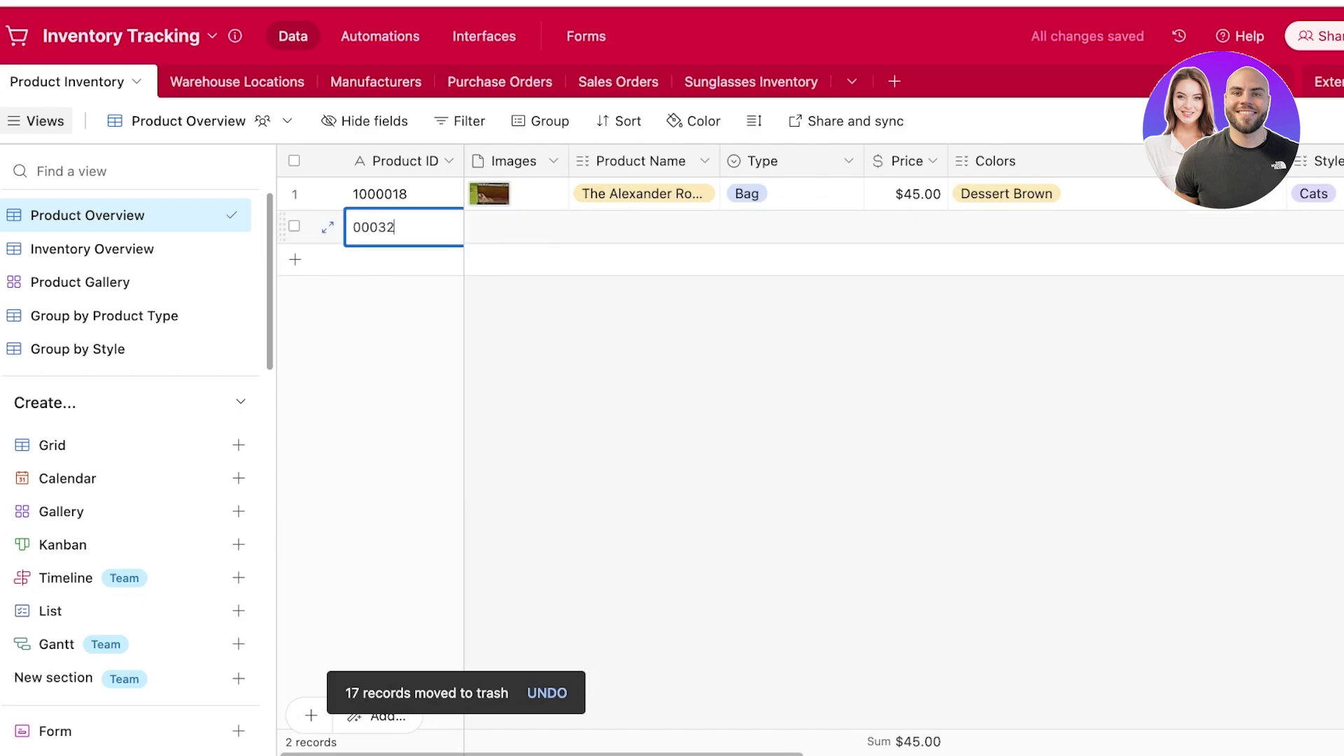
Step: Attach a lipstick picture from the local files to the Images field of record 00032
click(464, 223)
click(483, 226)
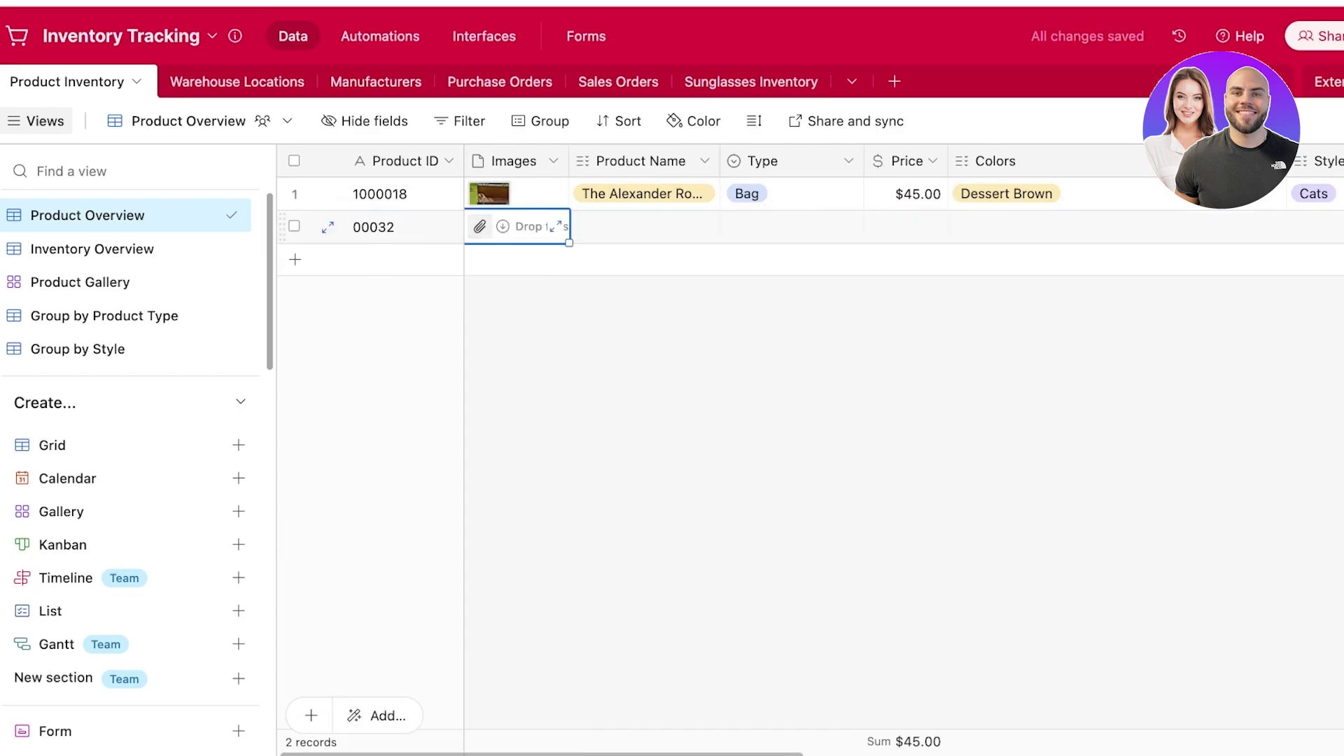
click(479, 226)
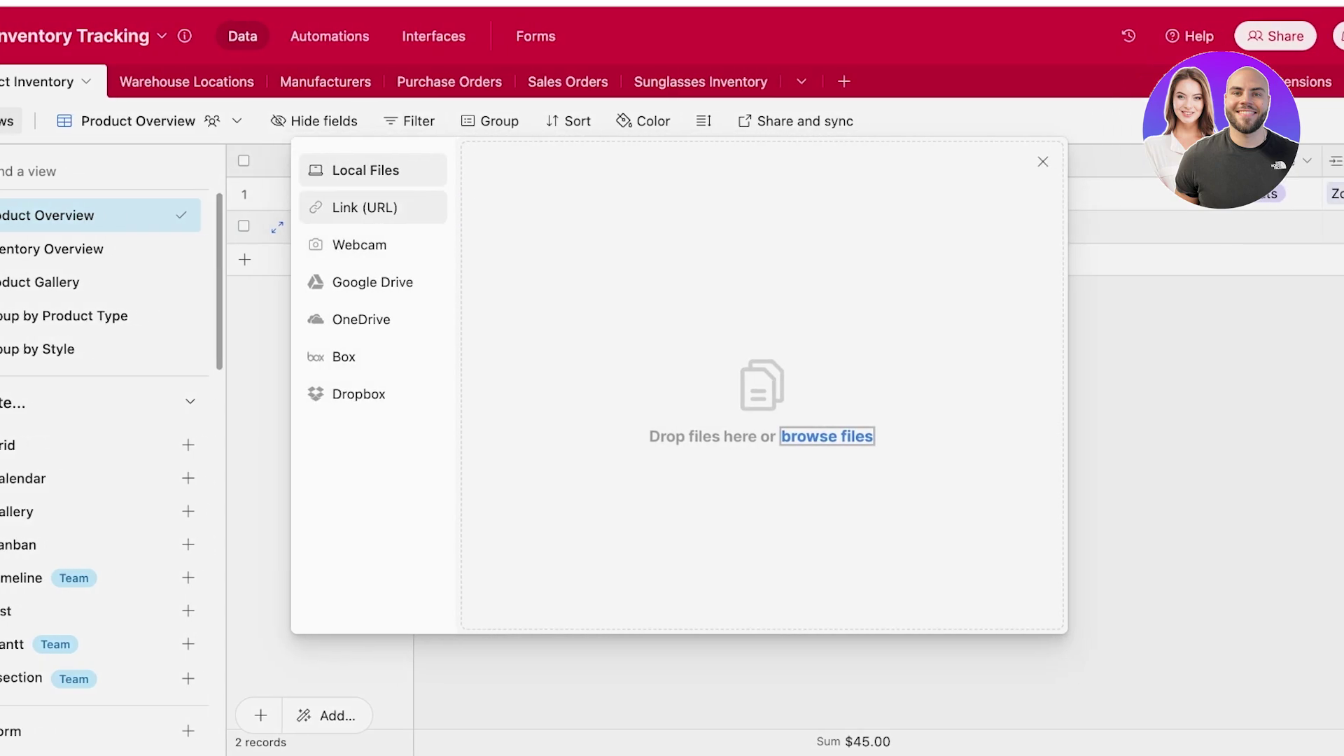
key(Return)
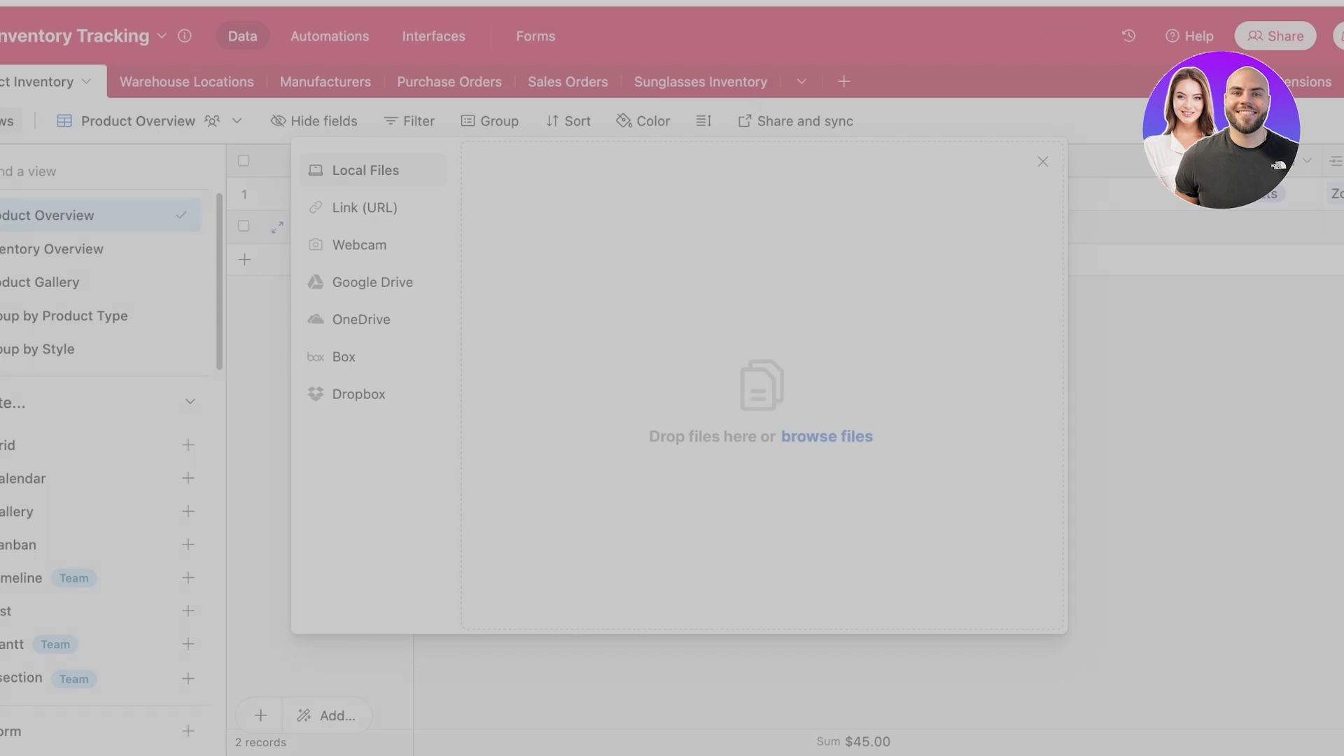
key(Return)
key(Return)
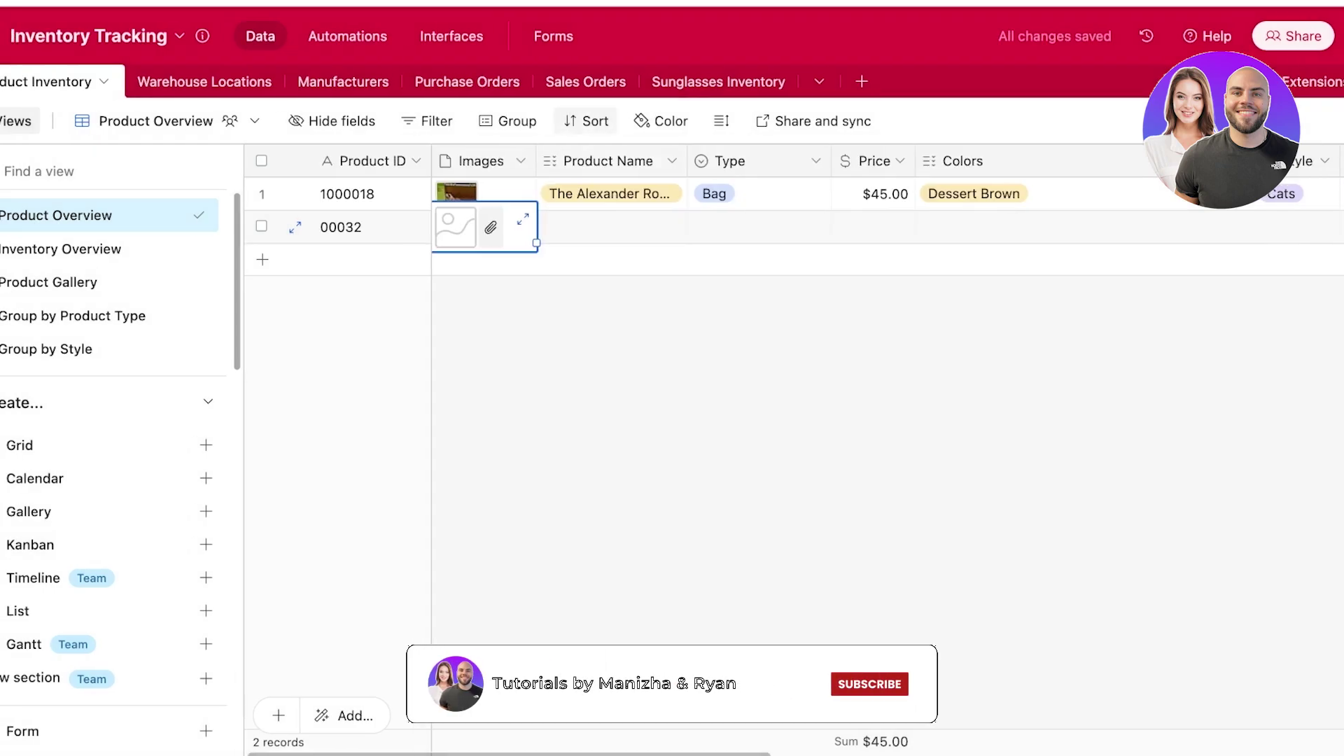
Step: Add Ruby Red Lipstick as a new Product Name option and assign it to record 00032
click(612, 226)
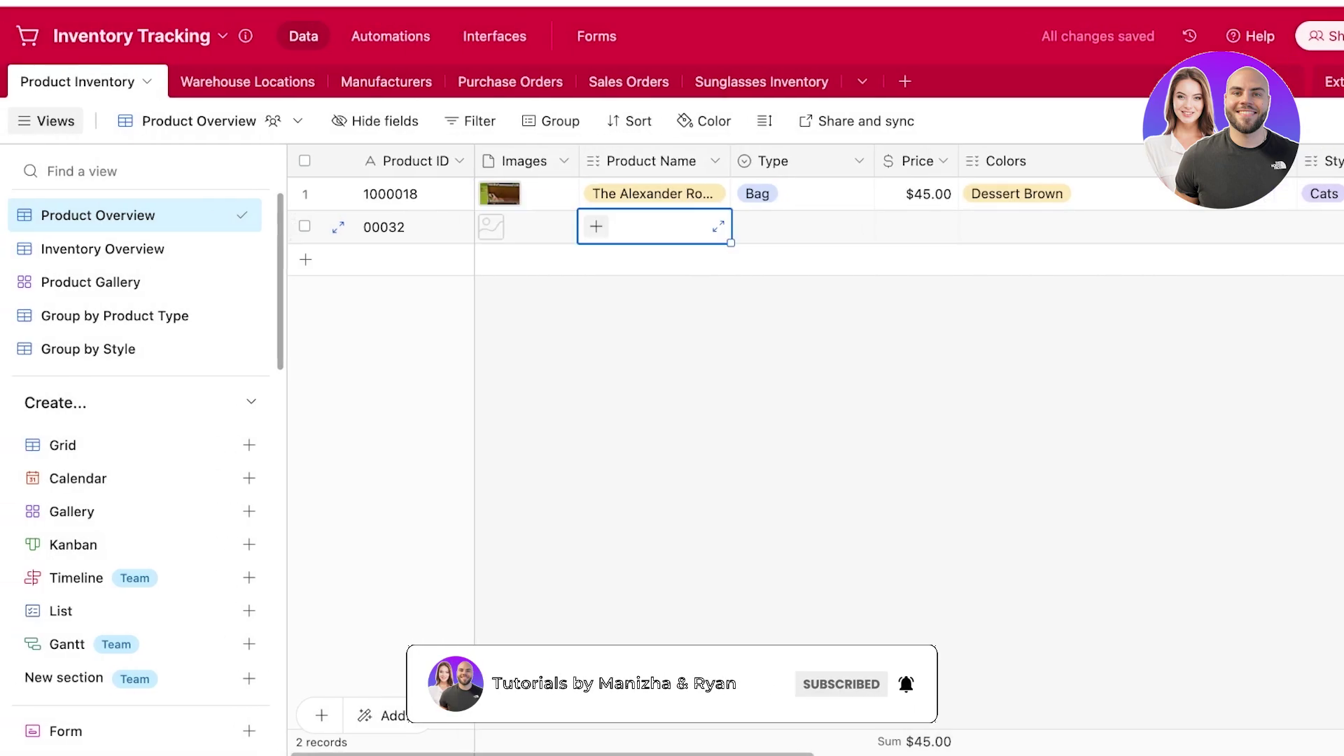
key(Return)
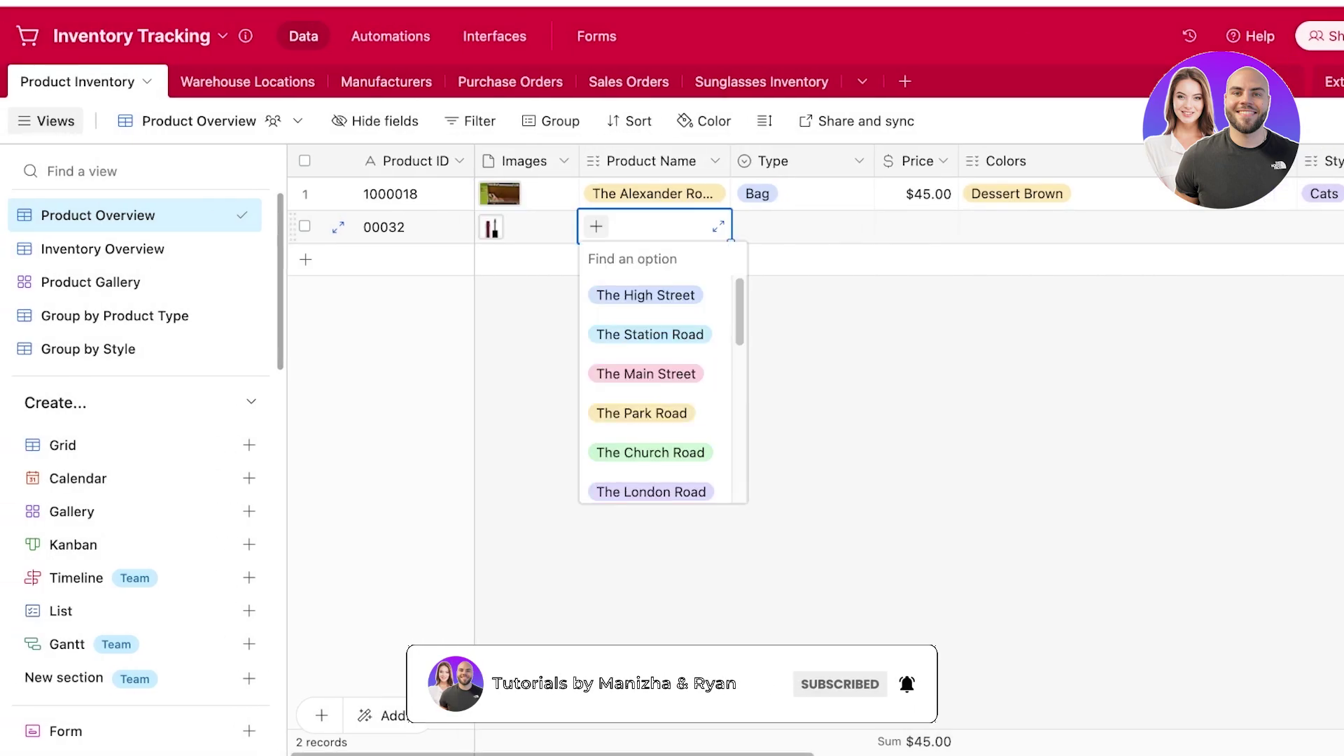
text(Ru)
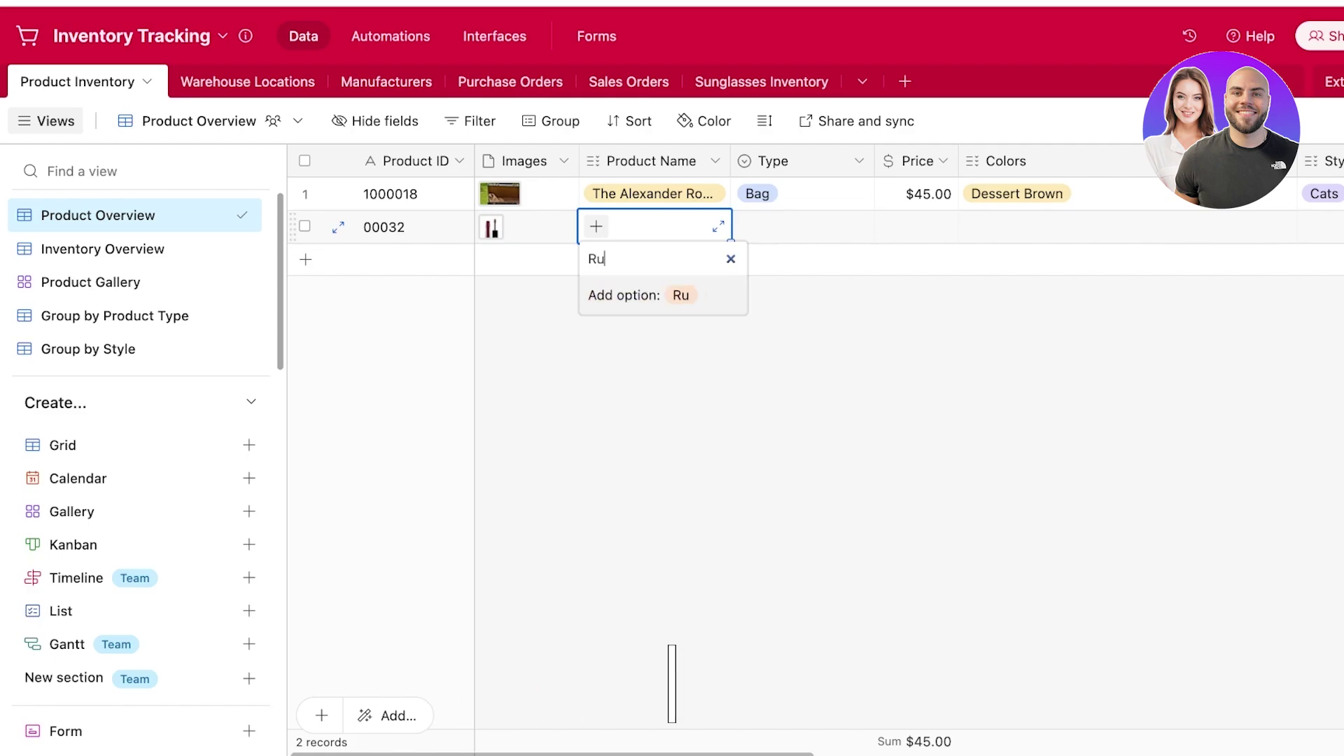
text(by Red Lipstick)
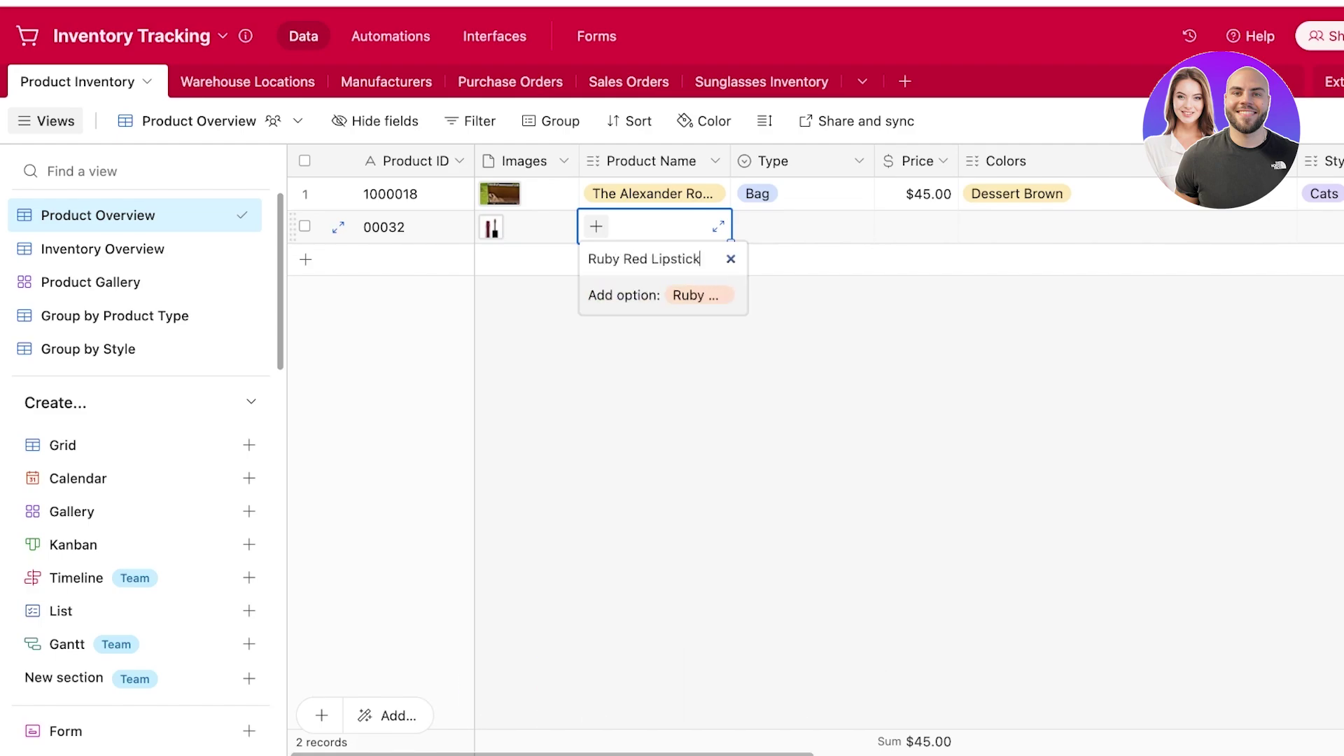
key(Return)
key(Escape)
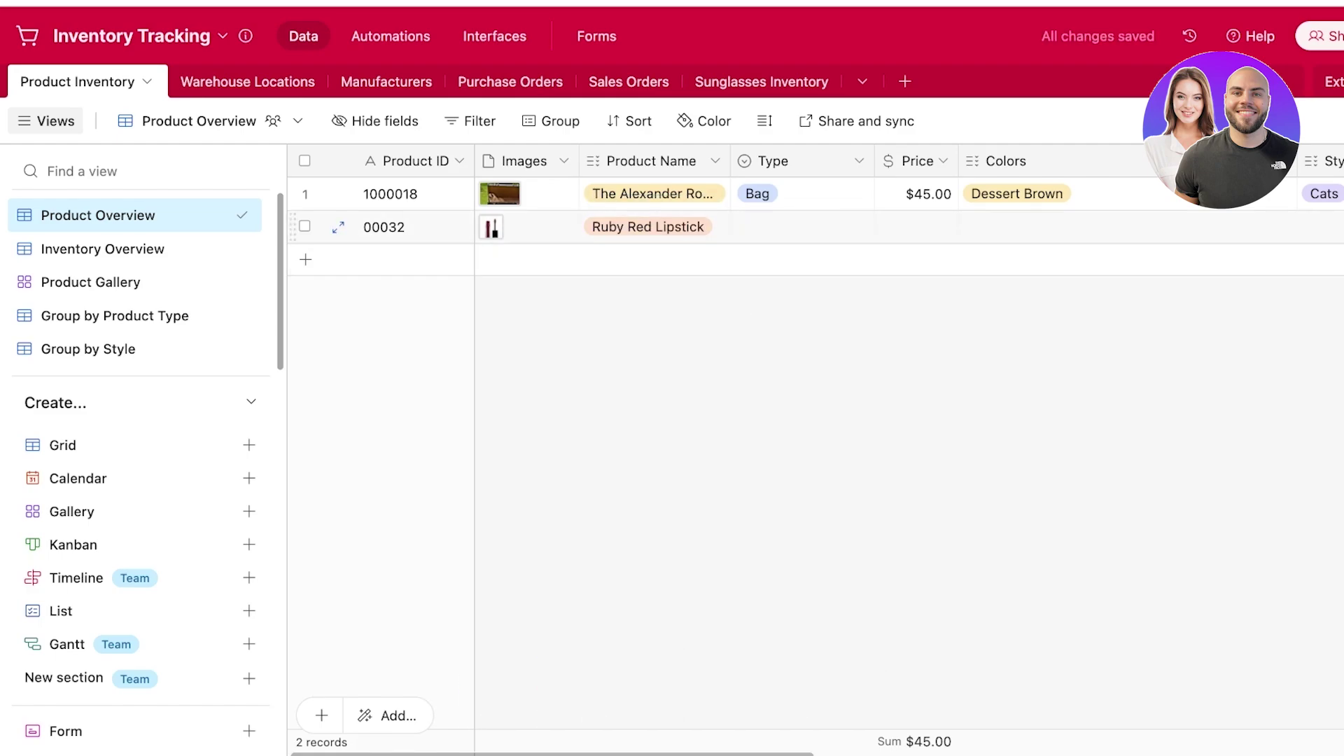
Step: Set the Type of record 00032 to a new option named Makeup
click(802, 226)
key(Return)
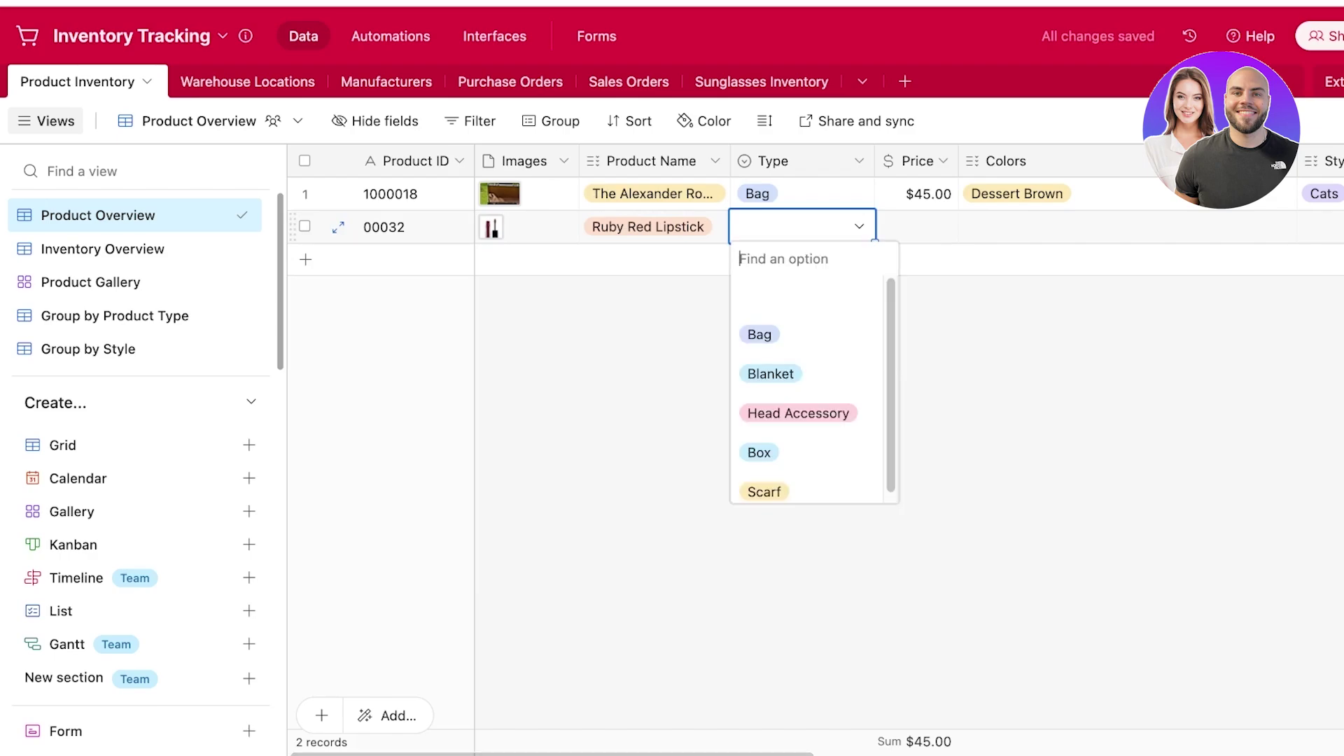
text(Makeup)
key(Return)
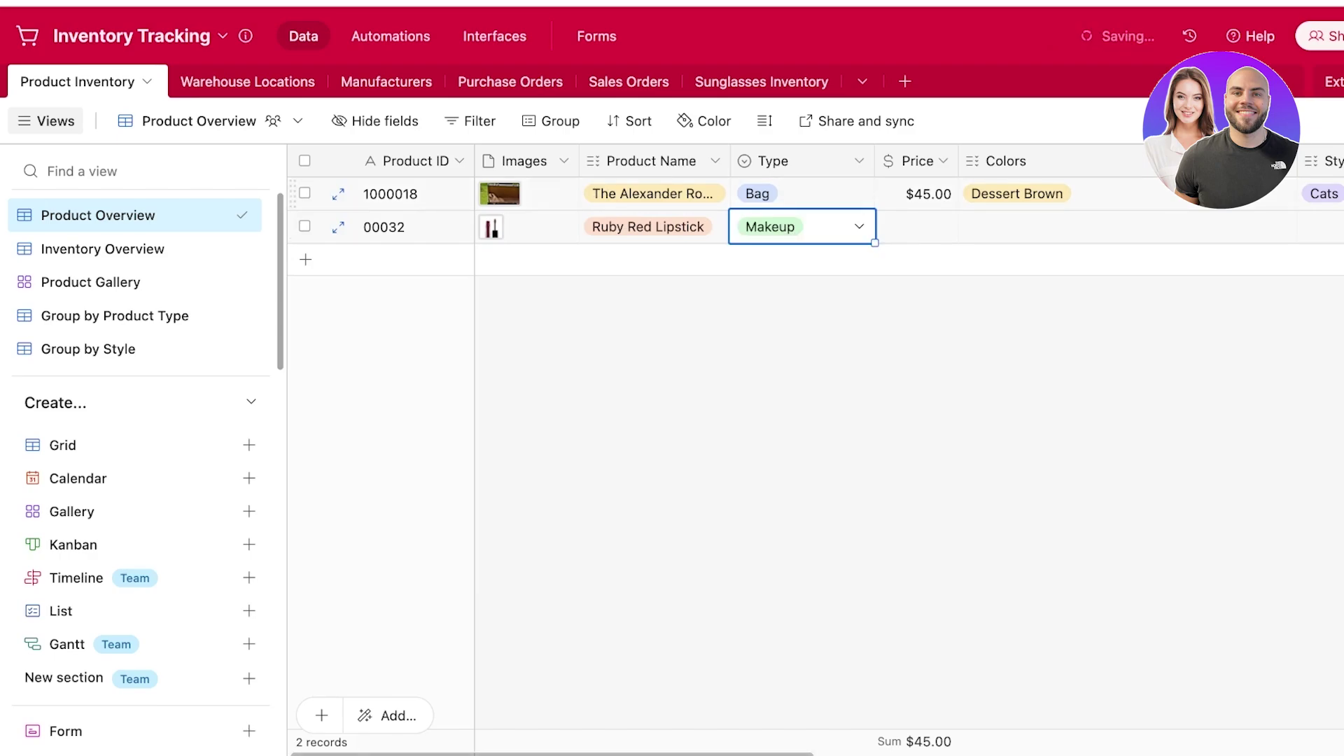
Step: Set the Price of record 00032 to $20.00 and add Red to its Colors field
key(Tab)
text(4)
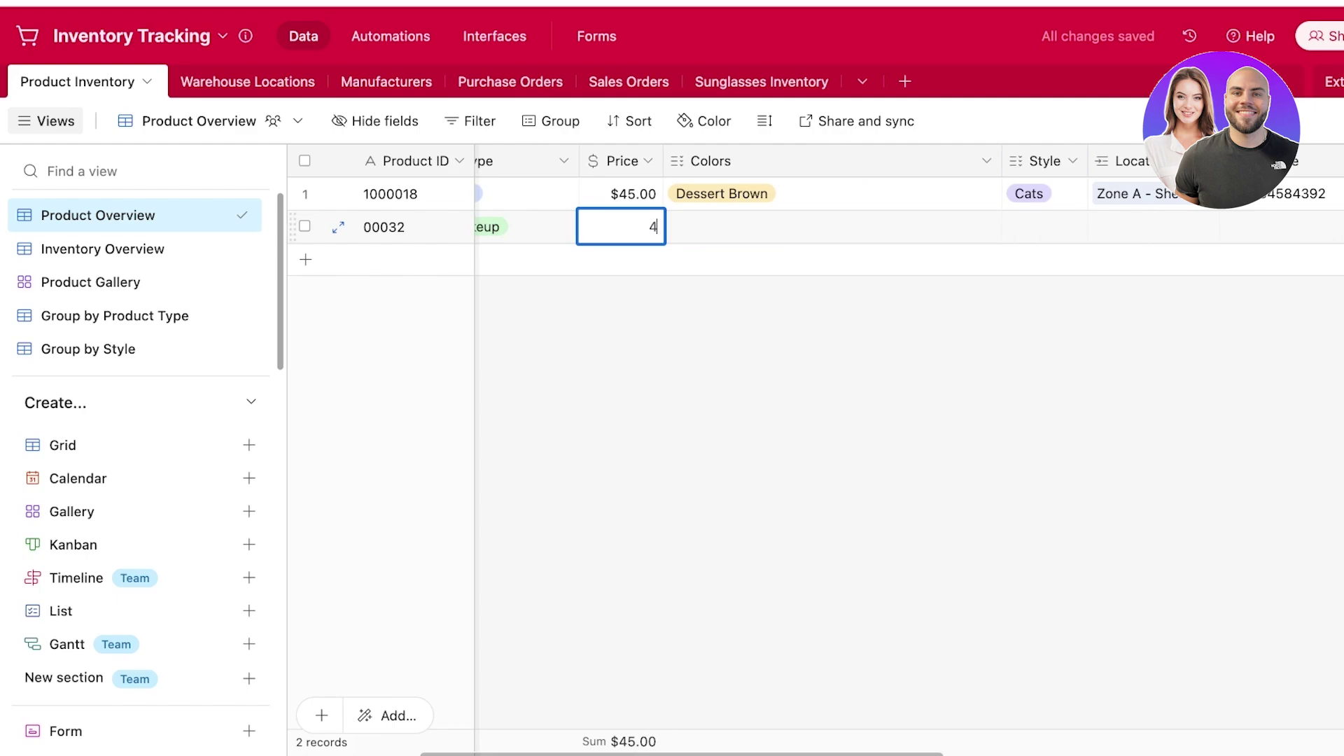
key(BackSpace)
key(BackSpace)
key(Tab)
text(Red)
key(Return)
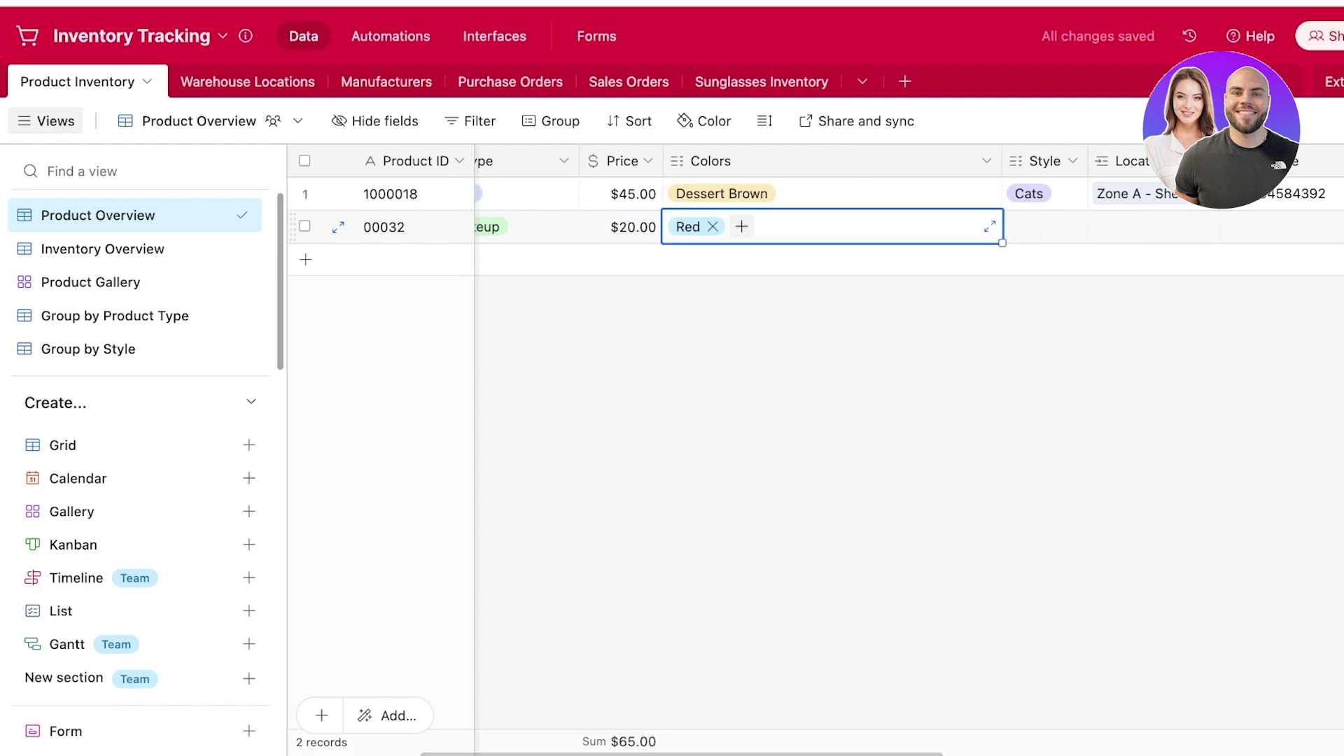
key(Tab)
key(Return)
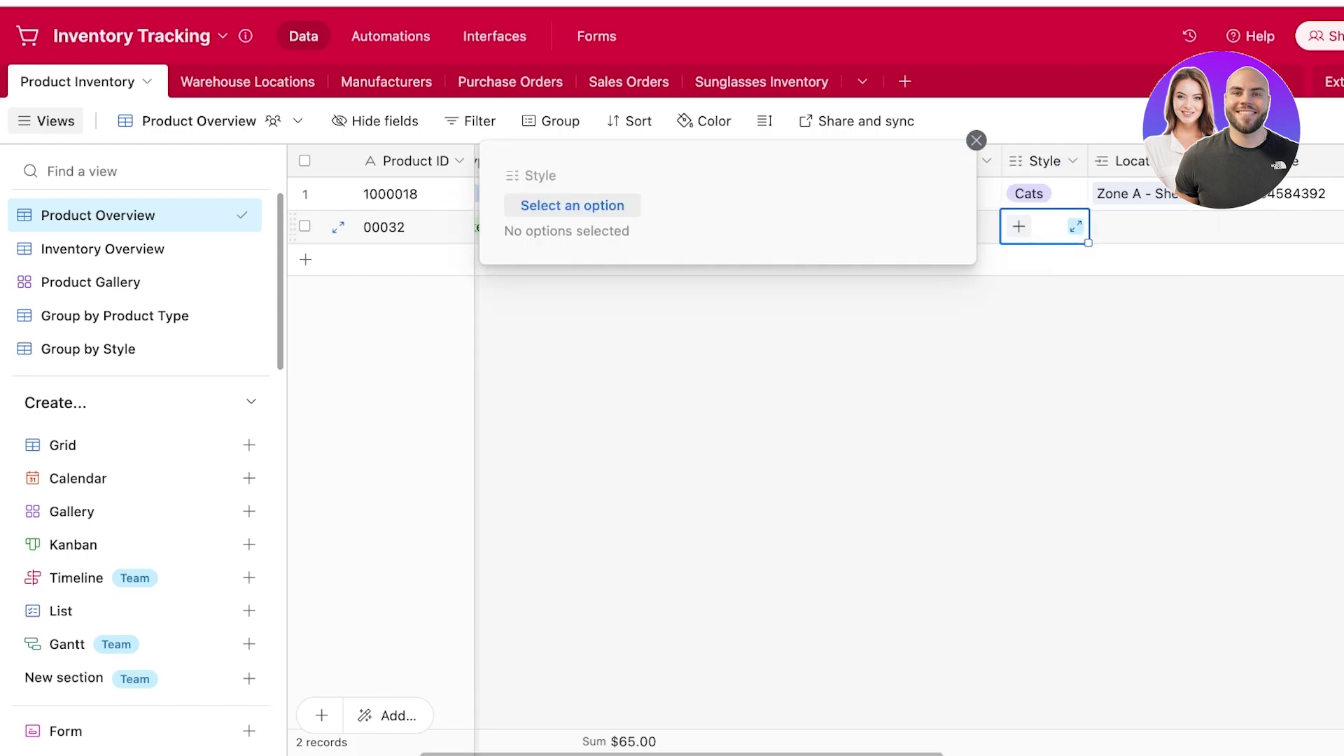
key(Escape)
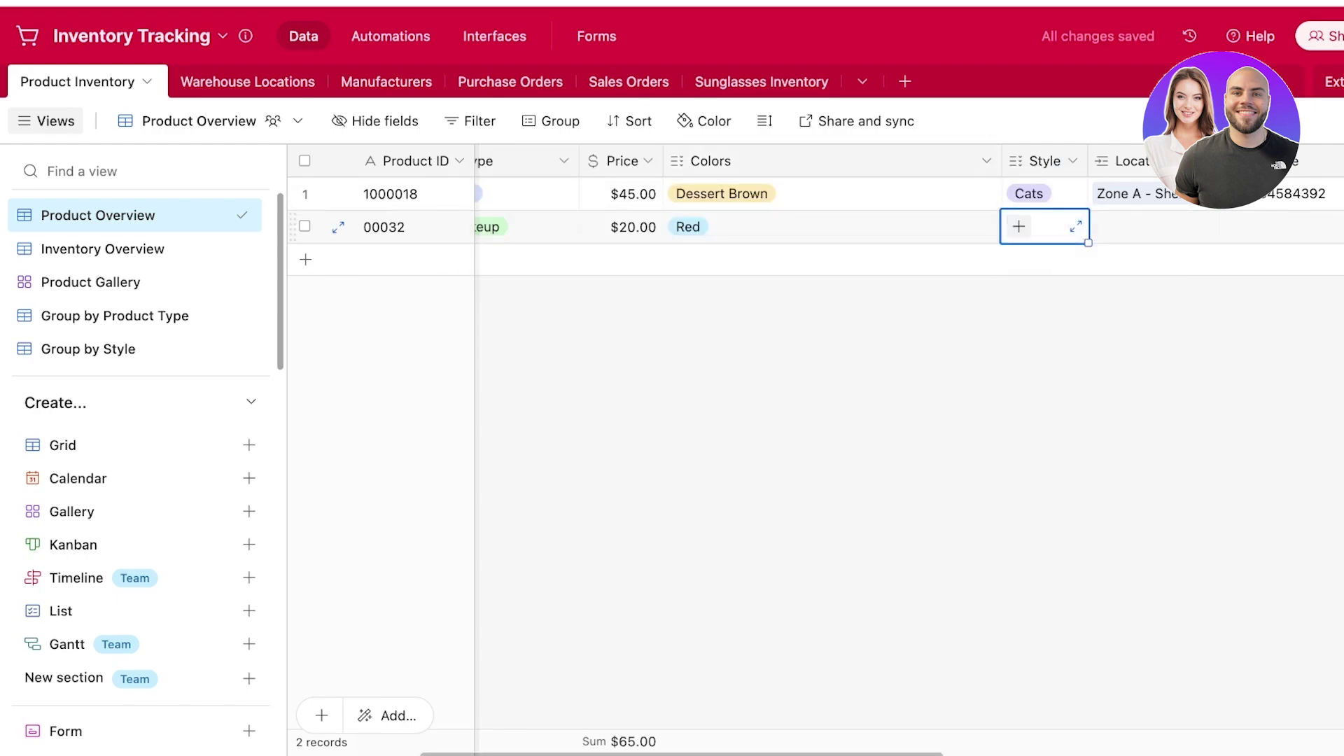
Step: Look through the warehouse locations available for the Location field of record 00032
key(Tab)
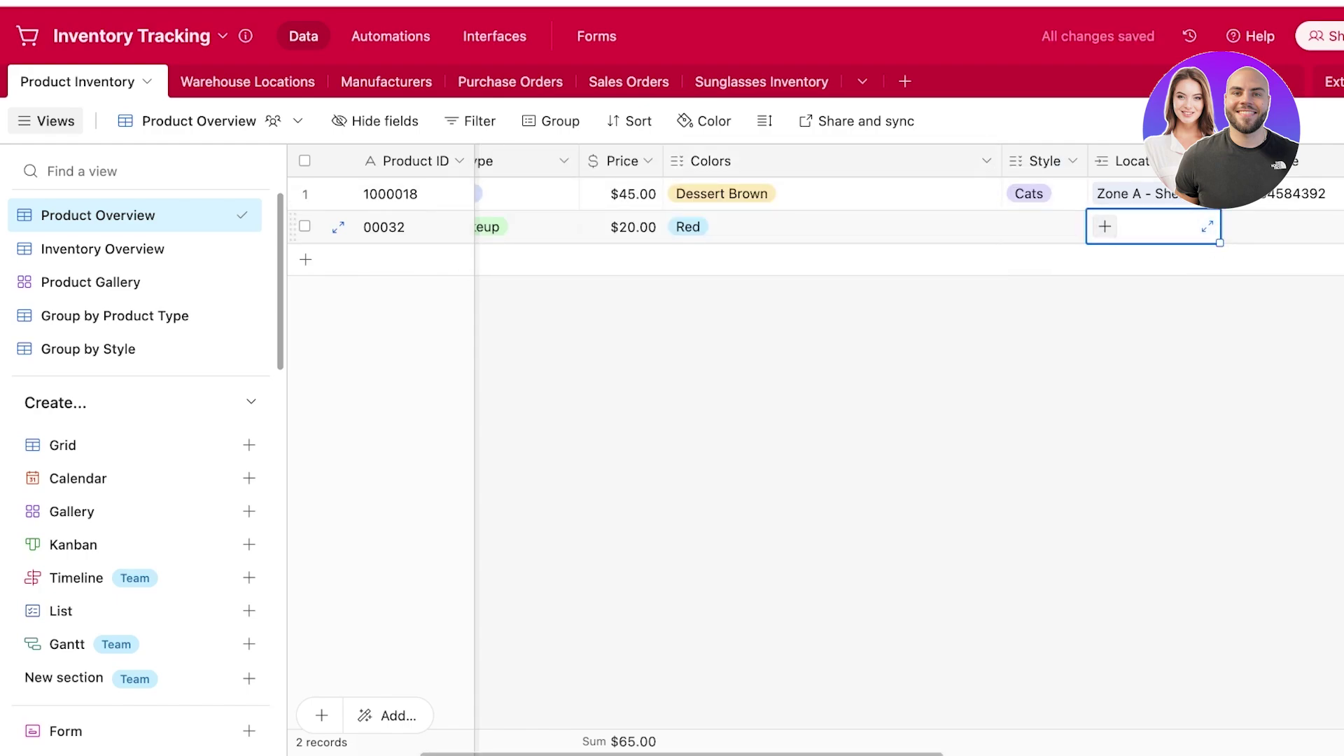
click(1104, 226)
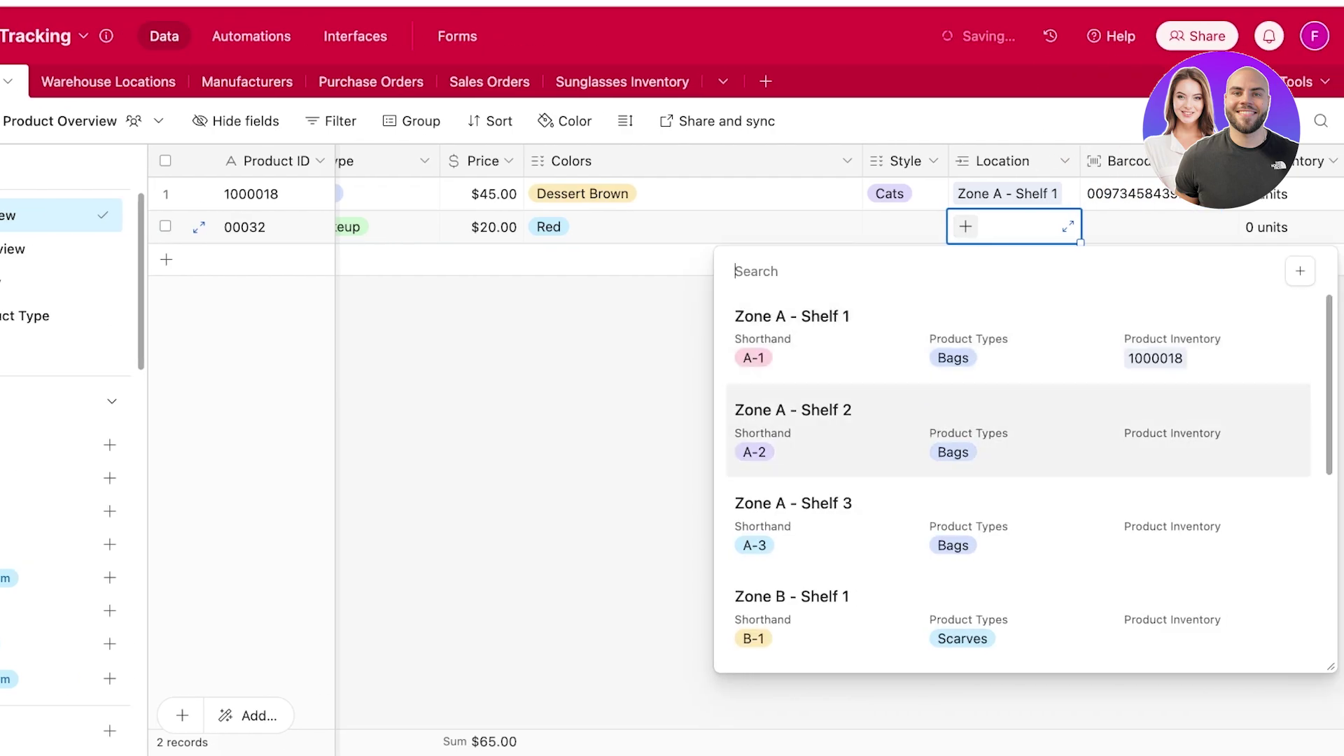
scroll(1157, 413, down, 3)
scroll(1018, 427, down, 3)
scroll(1018, 504, up, 5)
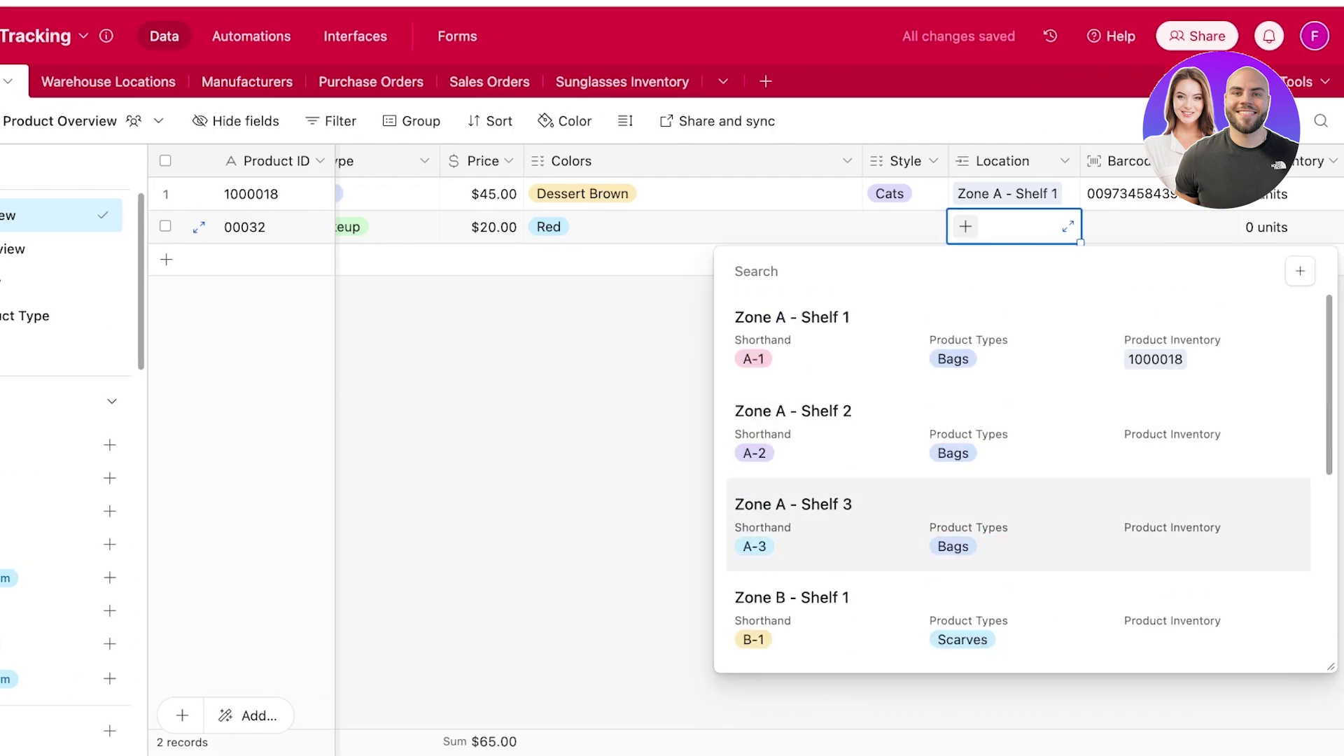
key(Escape)
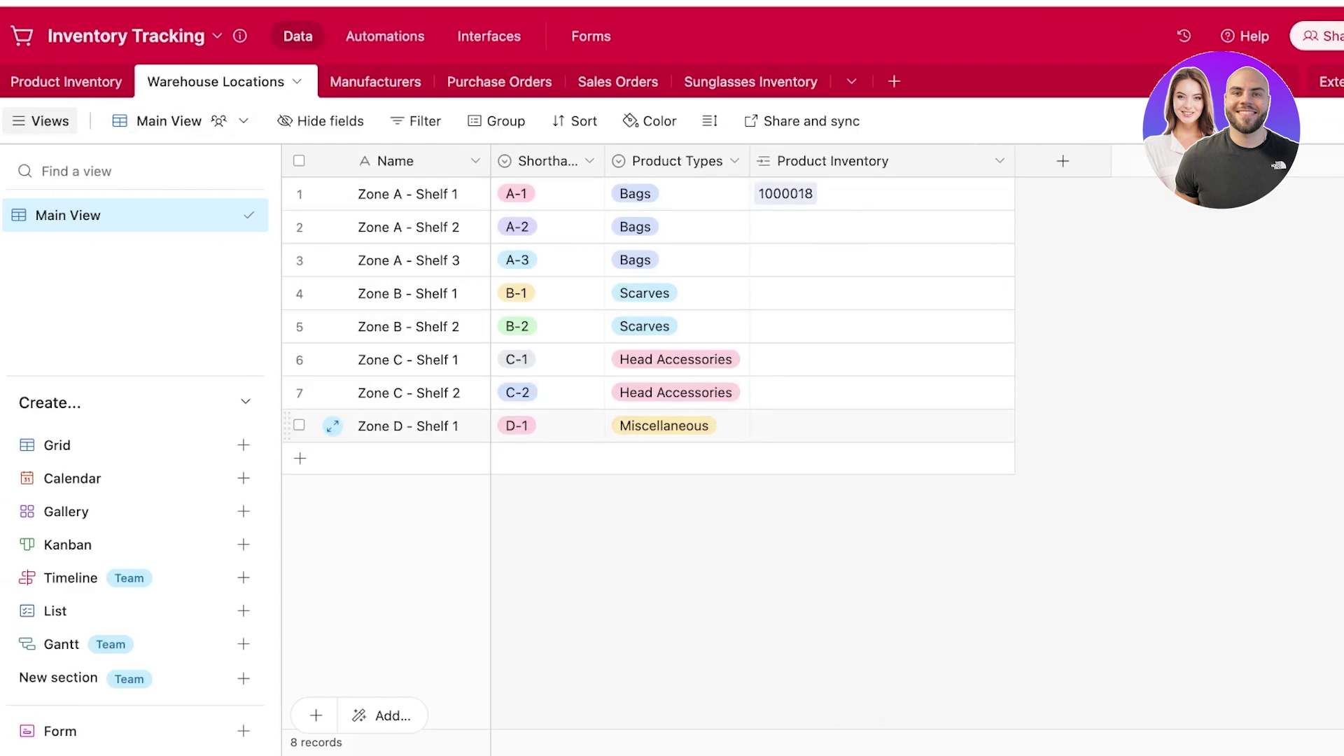
Step: Add a record named Logi WH Zone M - Self 1 to the Warehouse Locations table
click(300, 458)
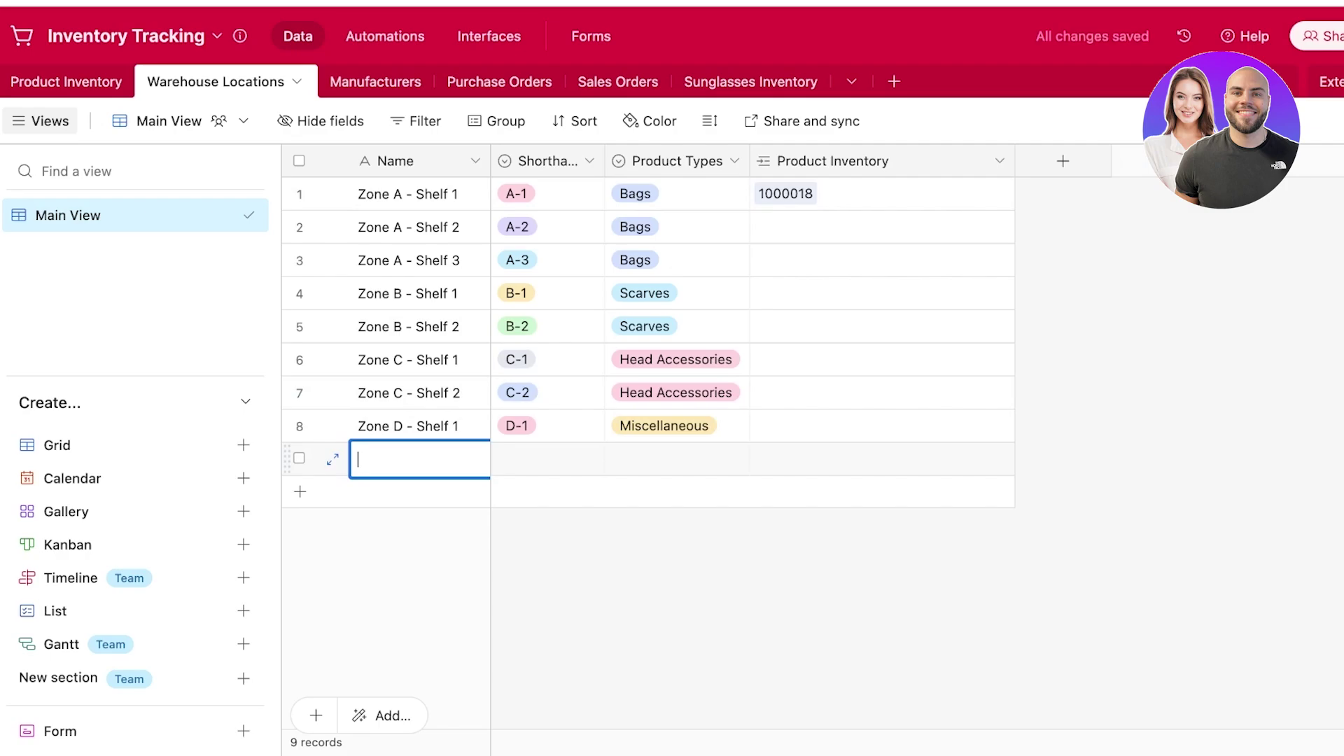
text(Logi WH Zone 1)
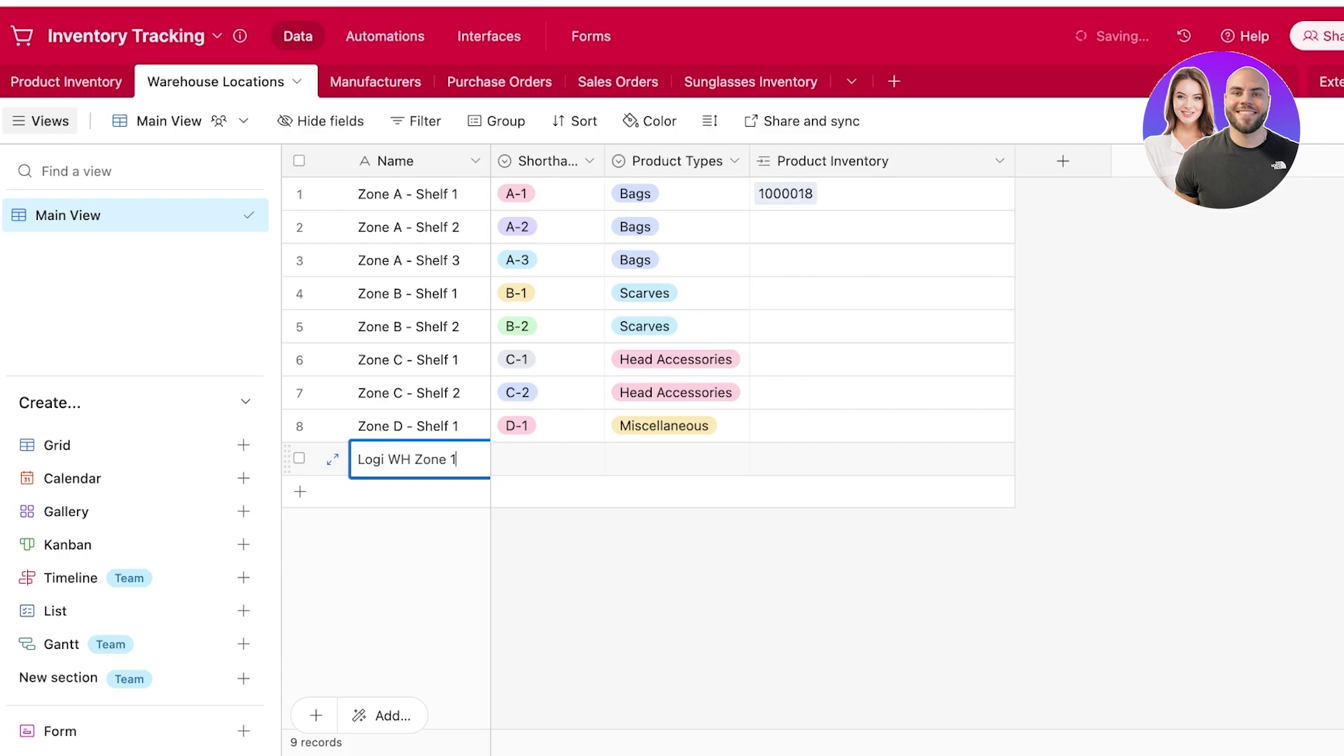
key(BackSpace)
text(1 - Shelf 1)
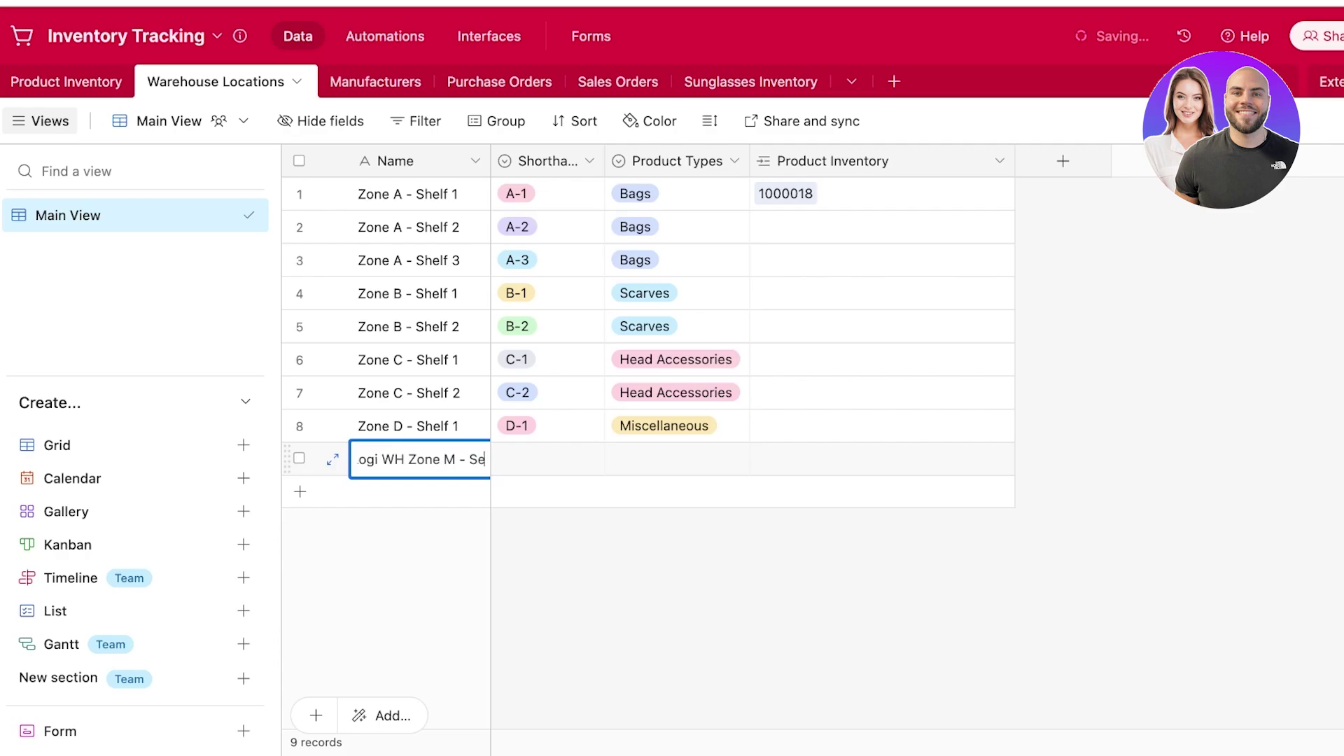
key(Return)
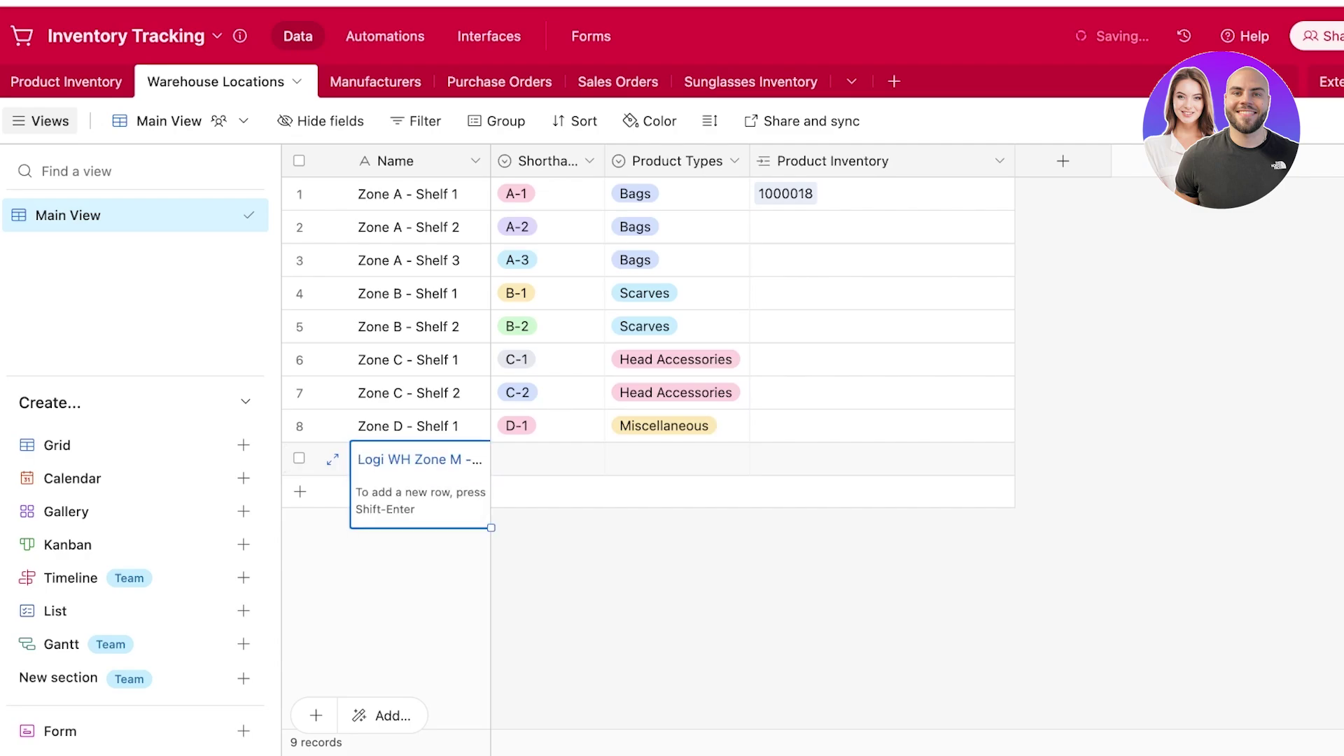
key(Escape)
click(547, 458)
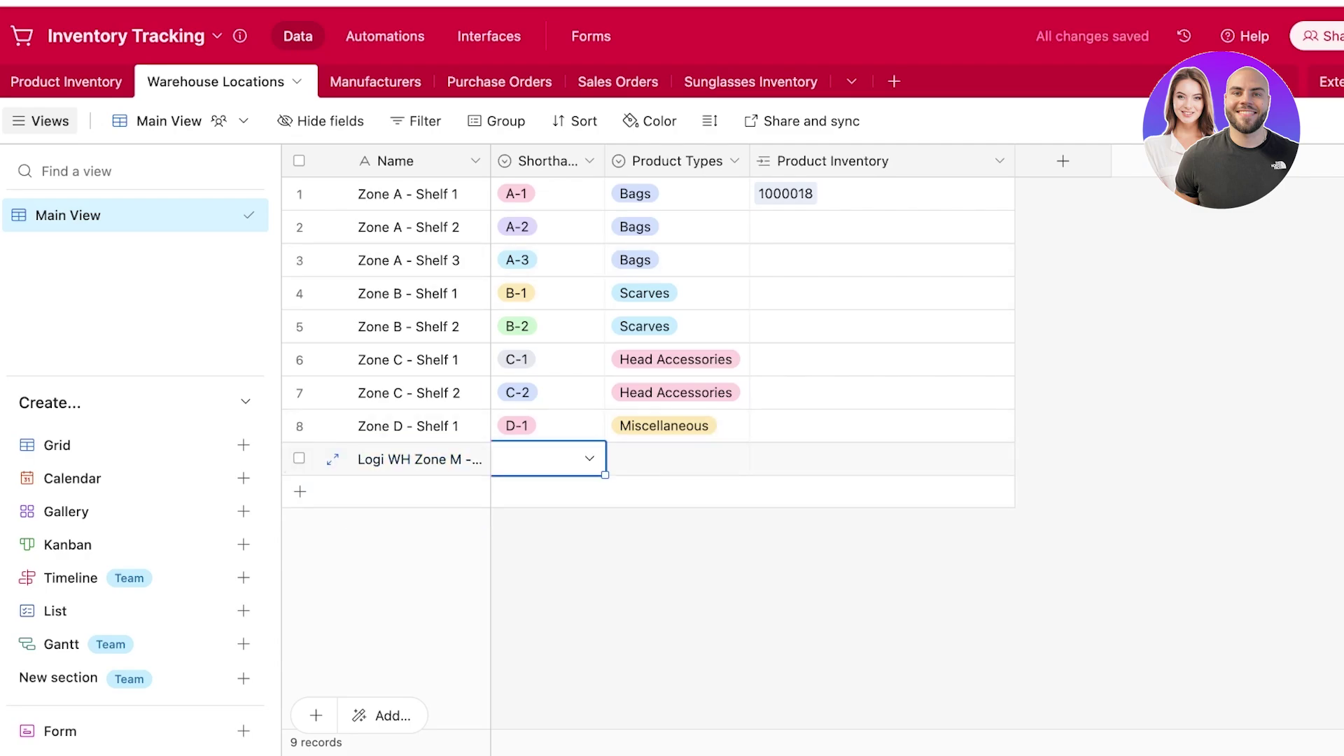
text(Logi-M)
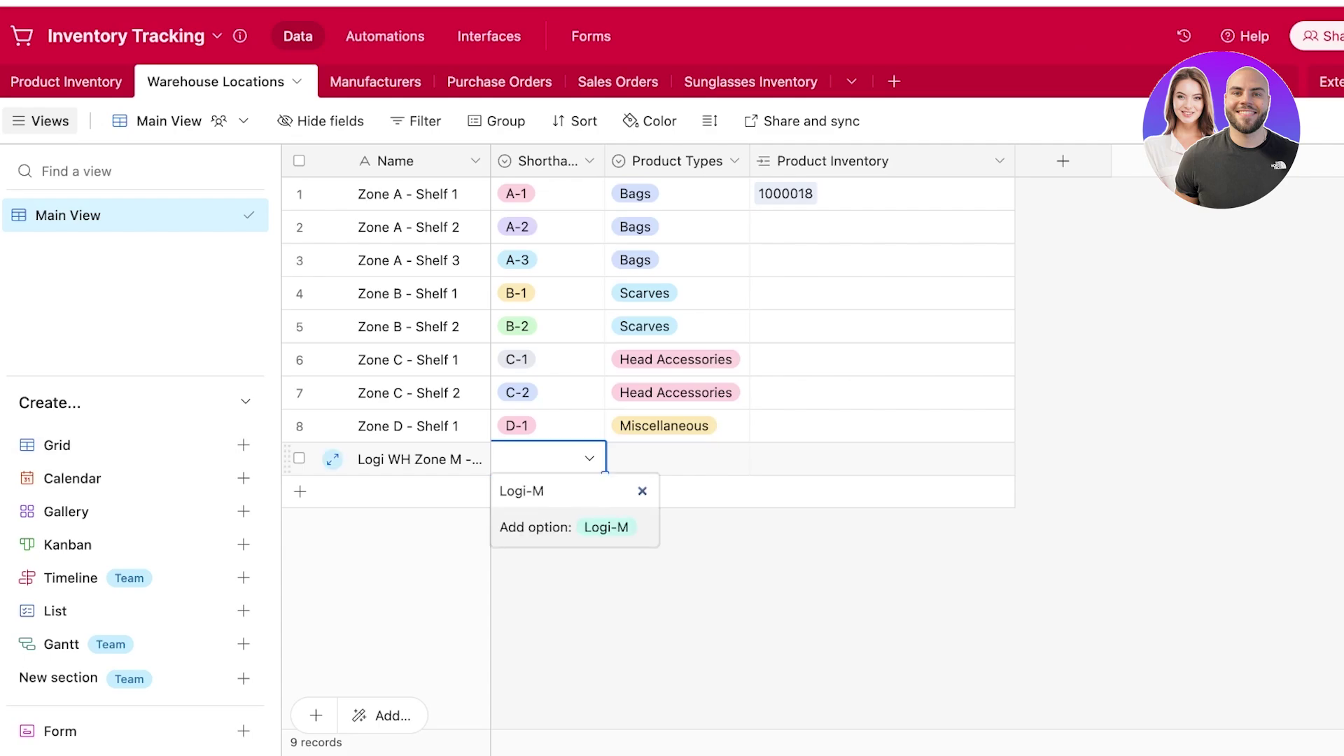
key(Escape)
Step: Set the Shorthand of the Logi WH Zone M location to a new option named Logi M - 1
click(332, 459)
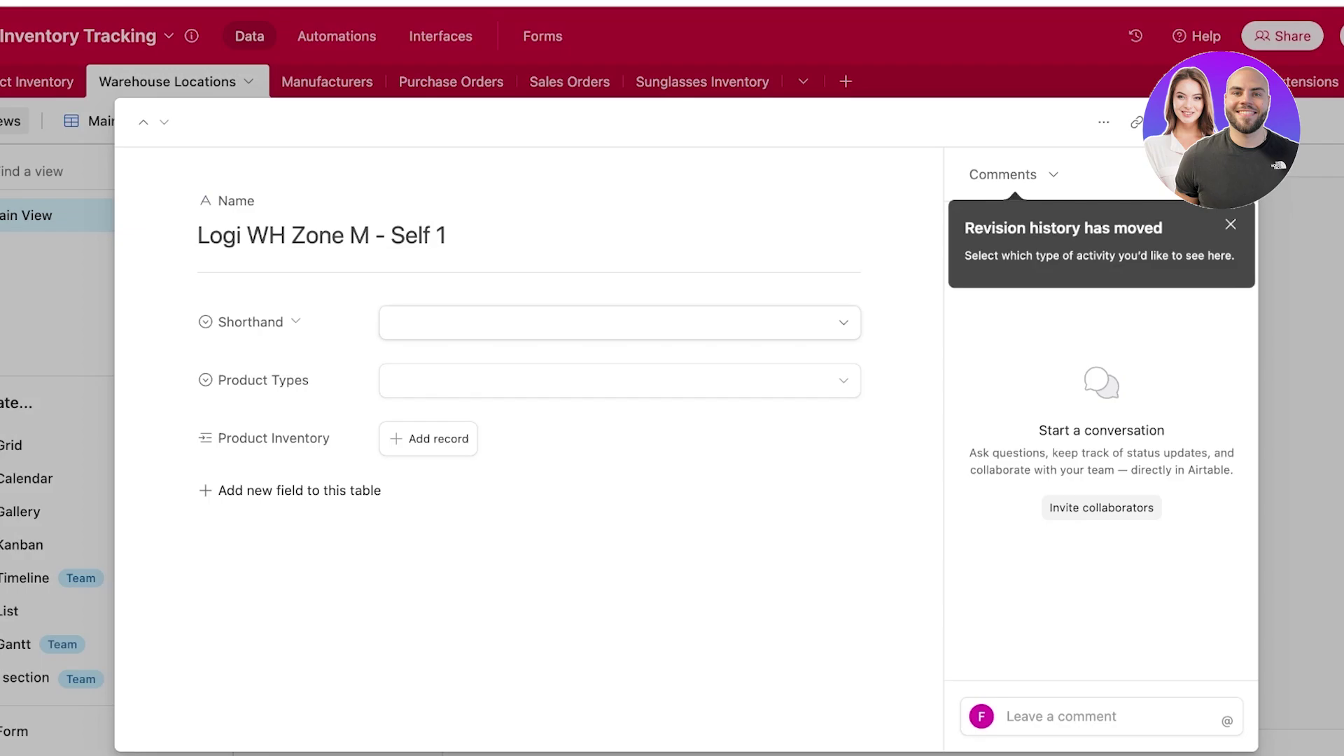
click(667, 322)
text(Logi)
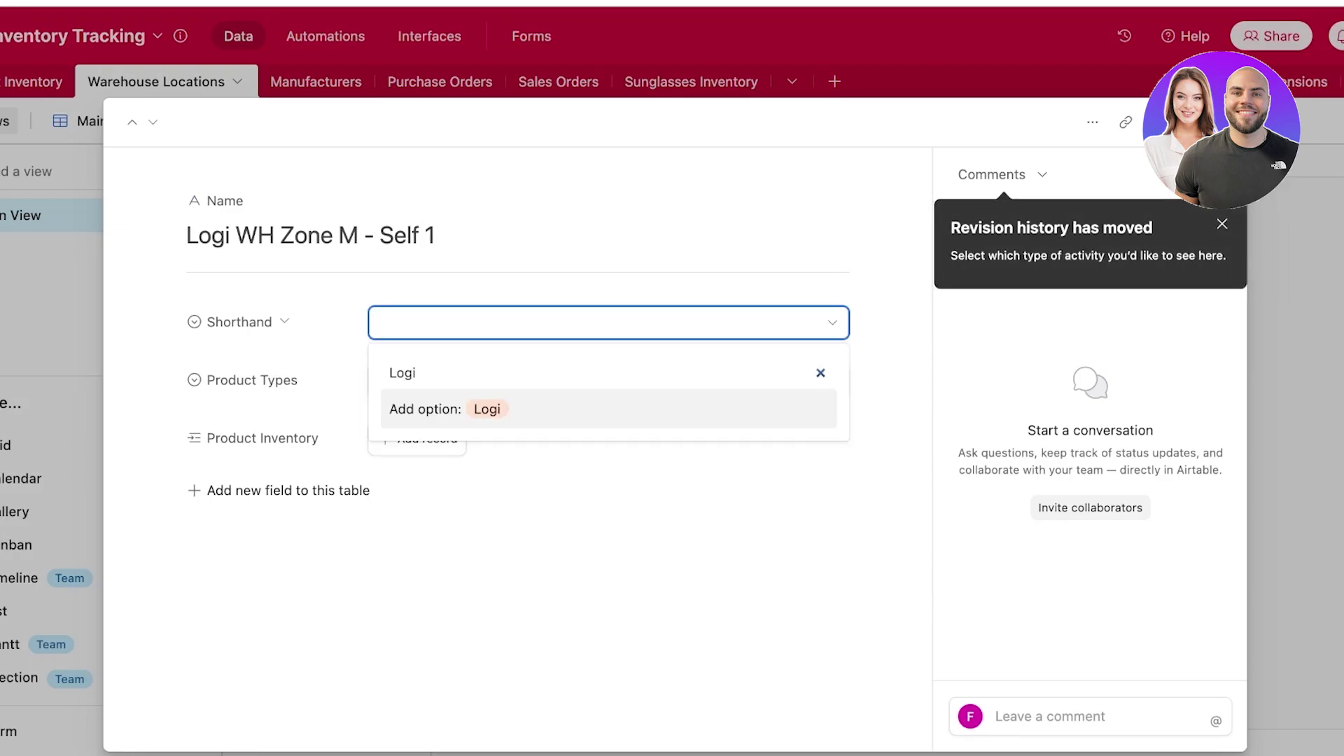
text( M - 1)
key(Return)
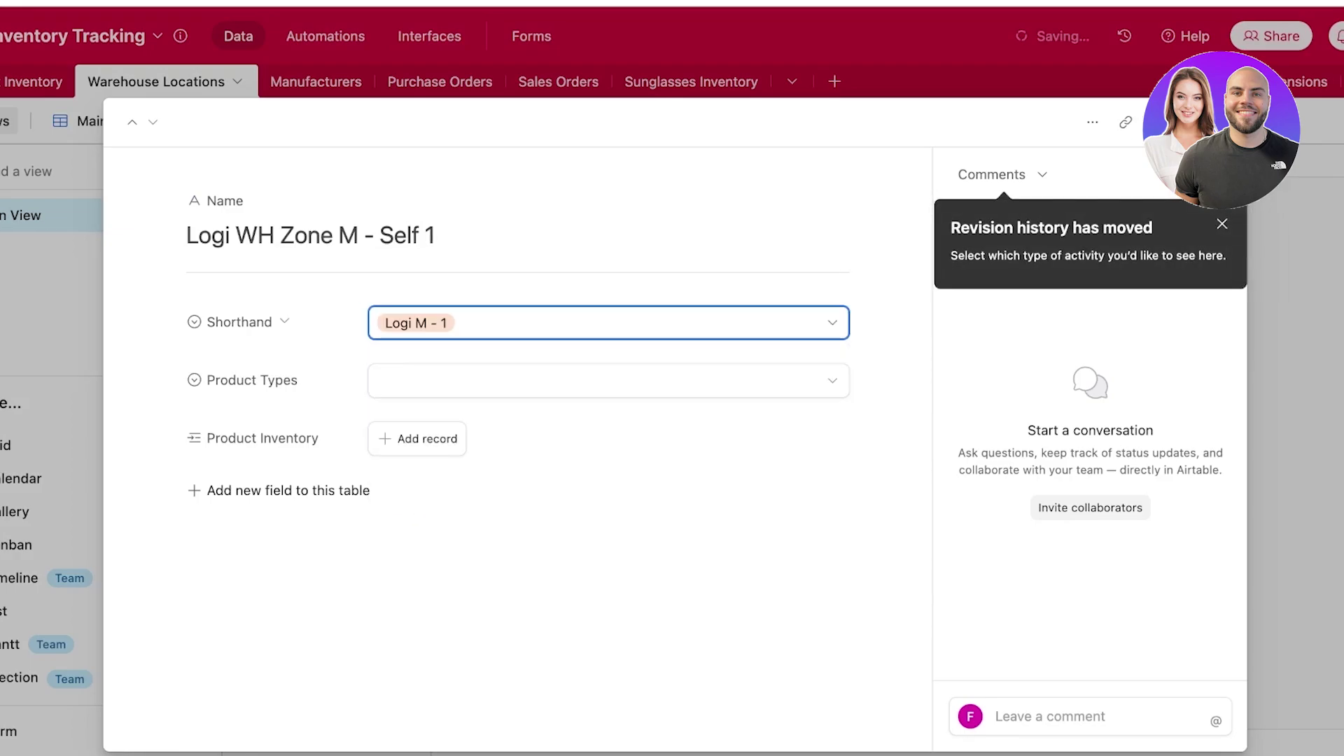
key(Escape)
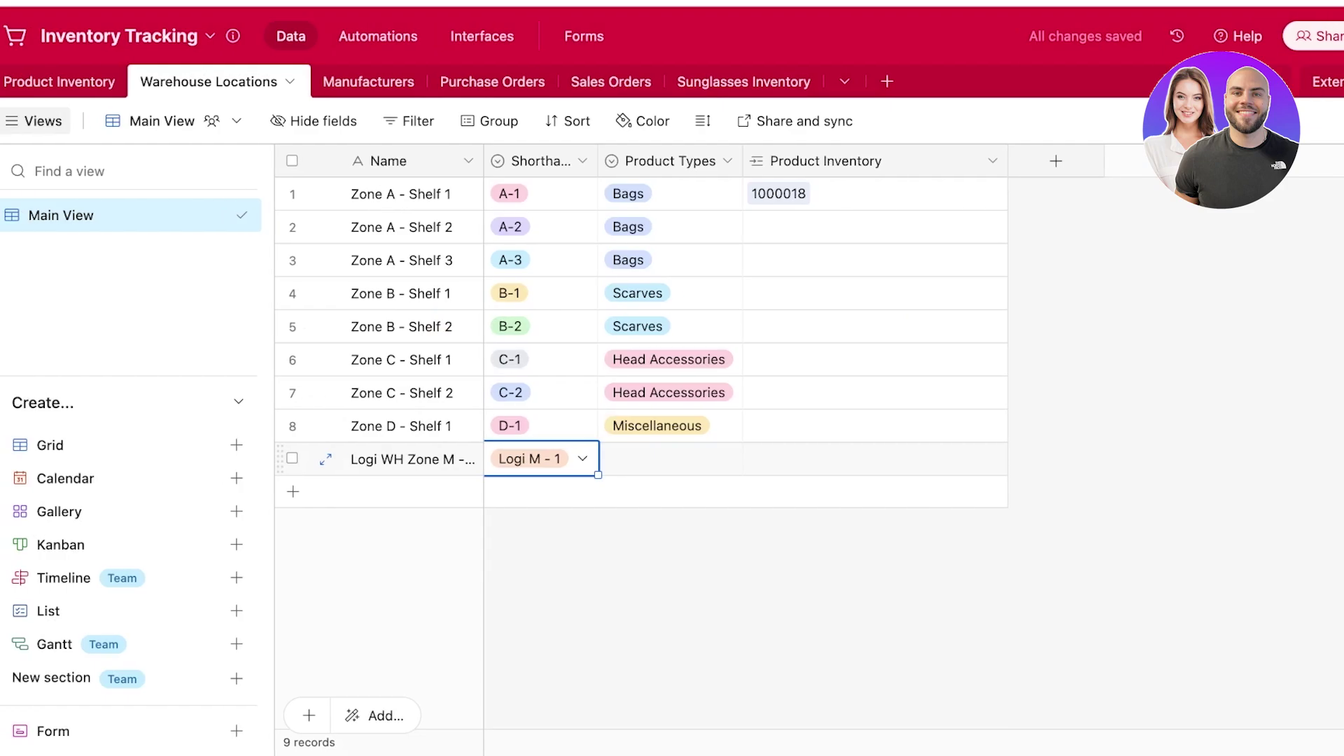
click(669, 459)
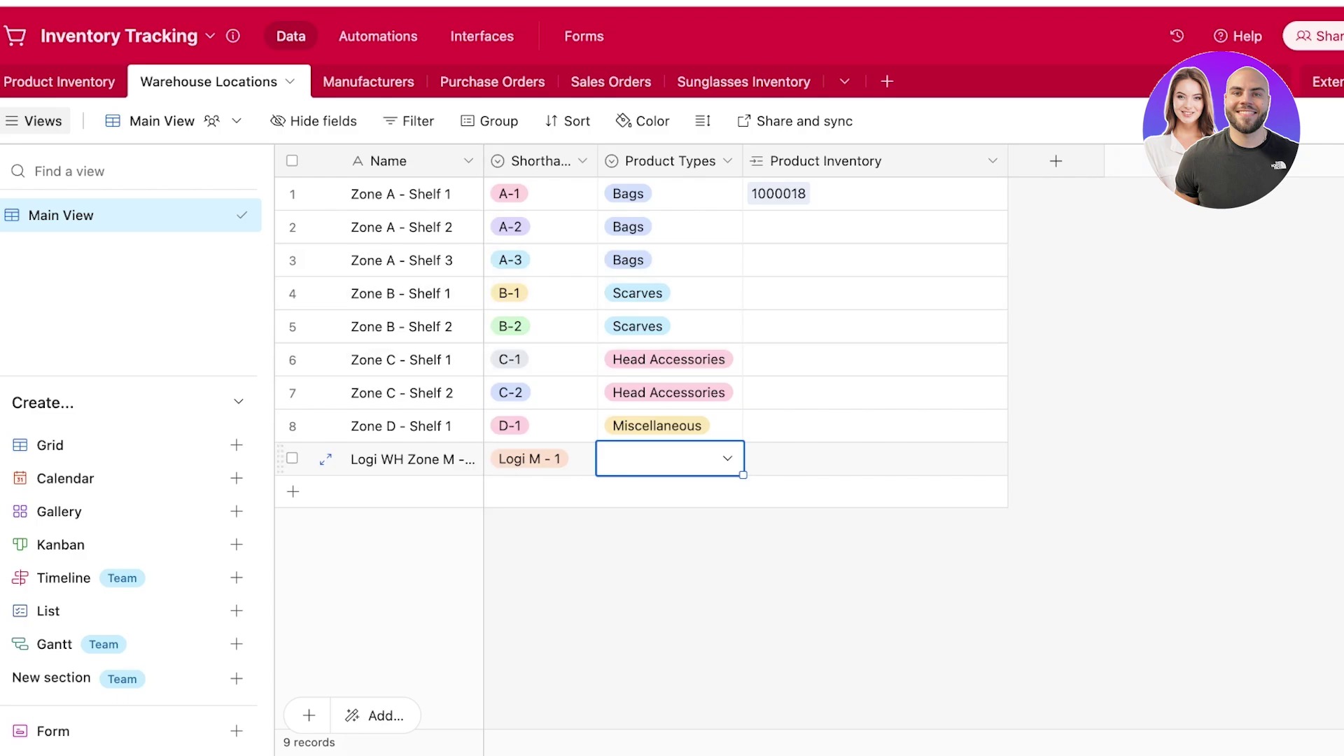
Step: In the Product Inventory table, link the Location of record 00032 to Logi WH Zone M - Self 1
click(59, 81)
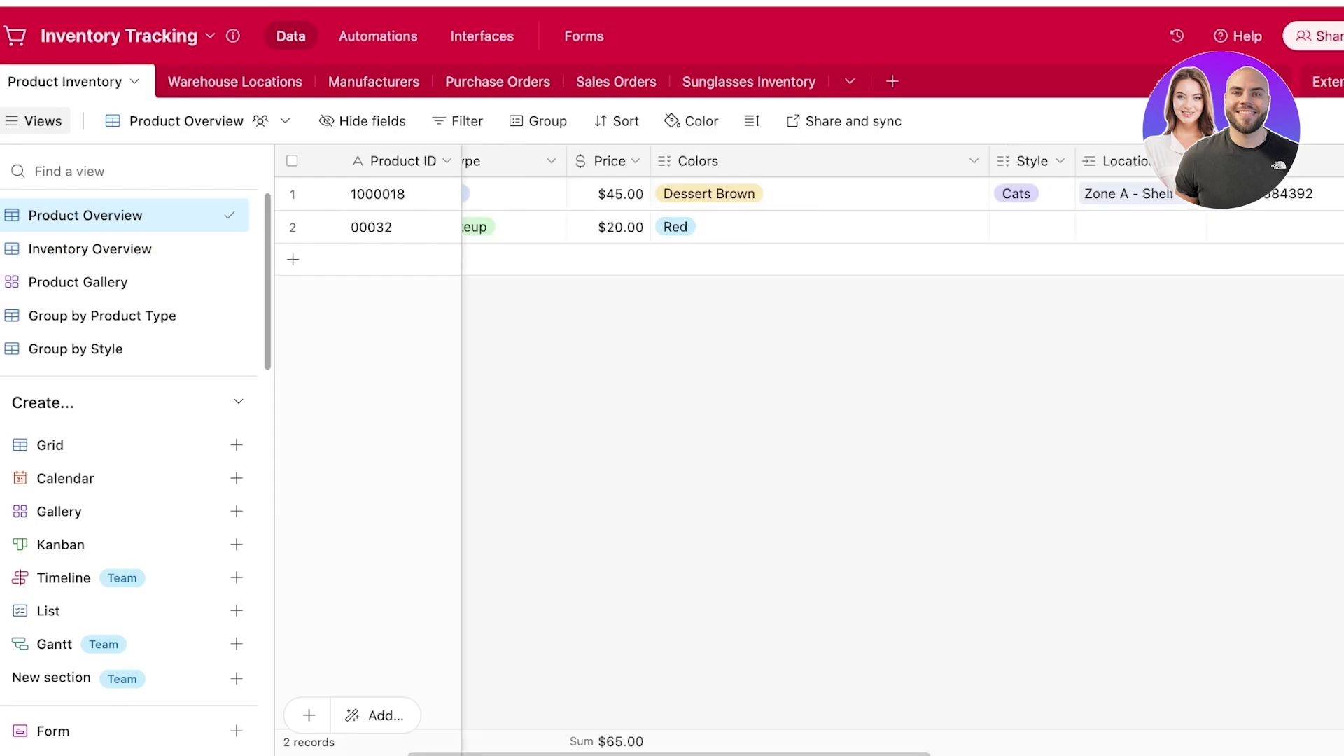
click(1120, 226)
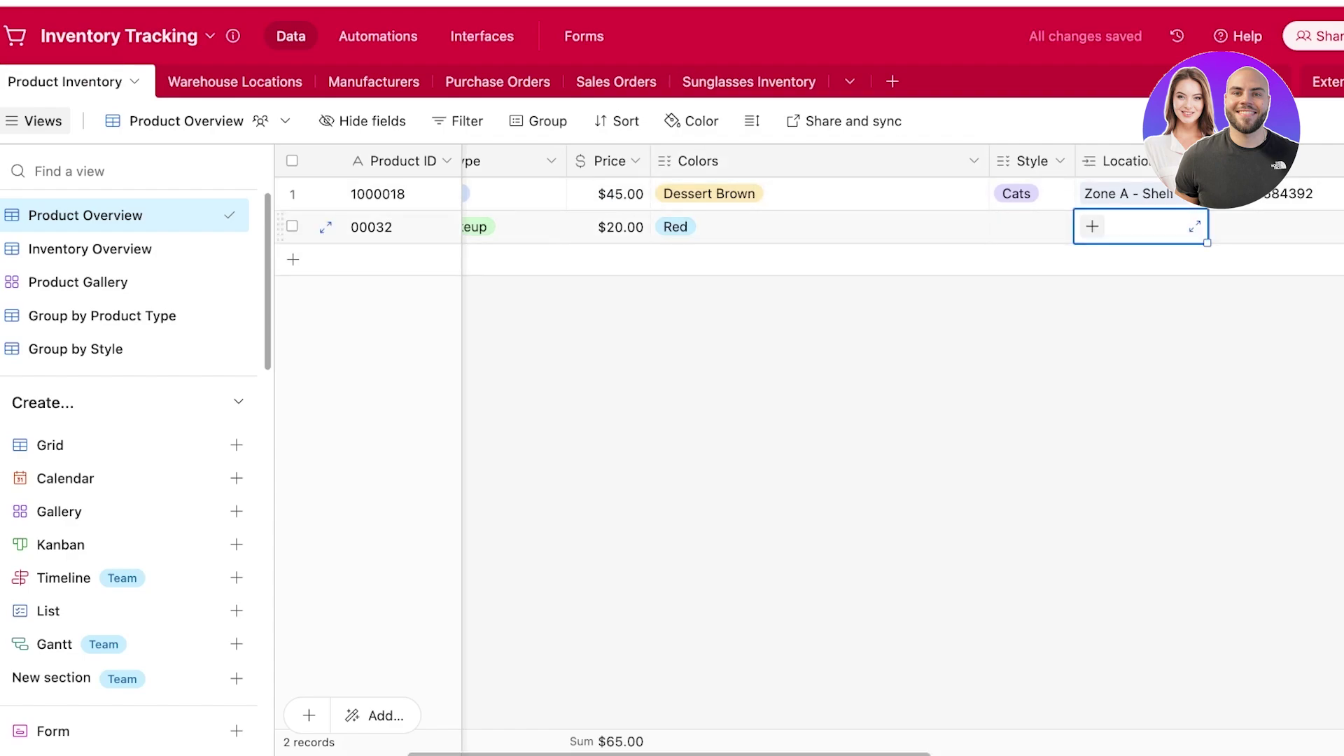
text(logi)
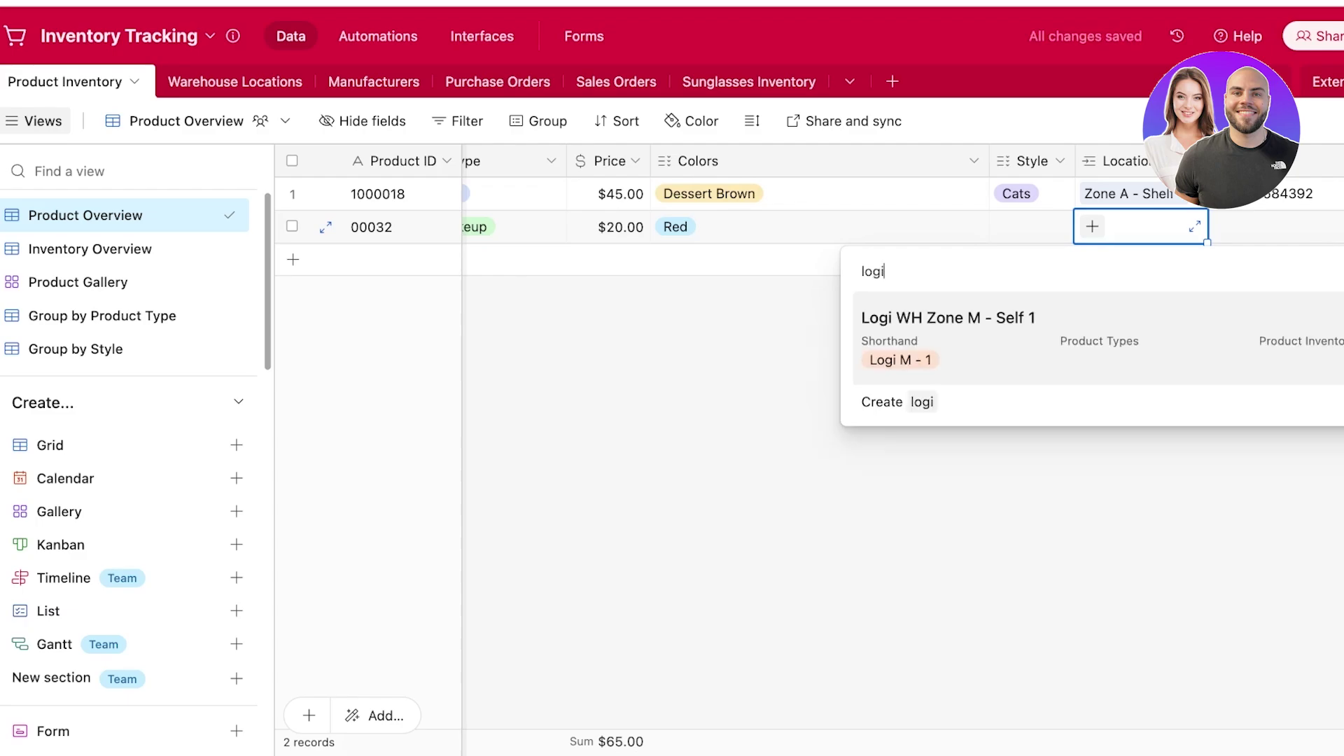
key(Return)
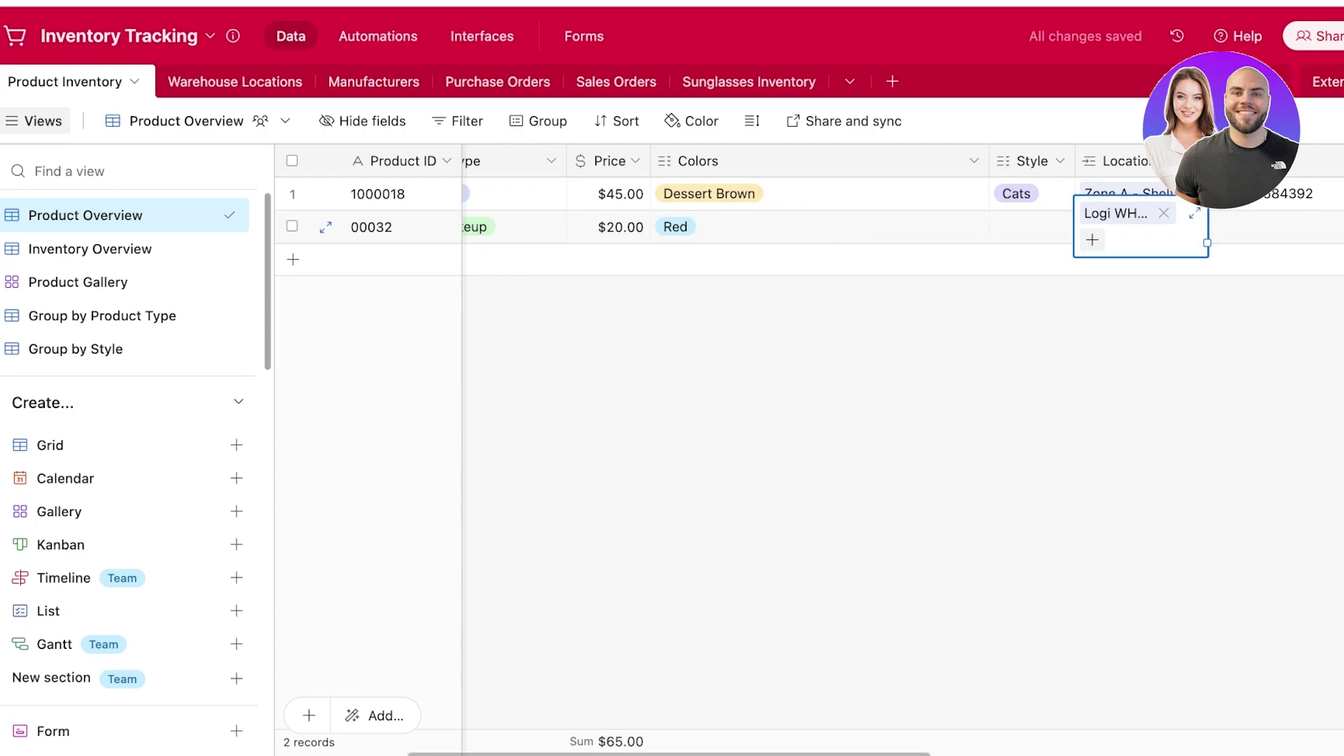
Step: Try to edit the Inventory value of record 00032 directly in its cell and in the expanded field
click(1273, 227)
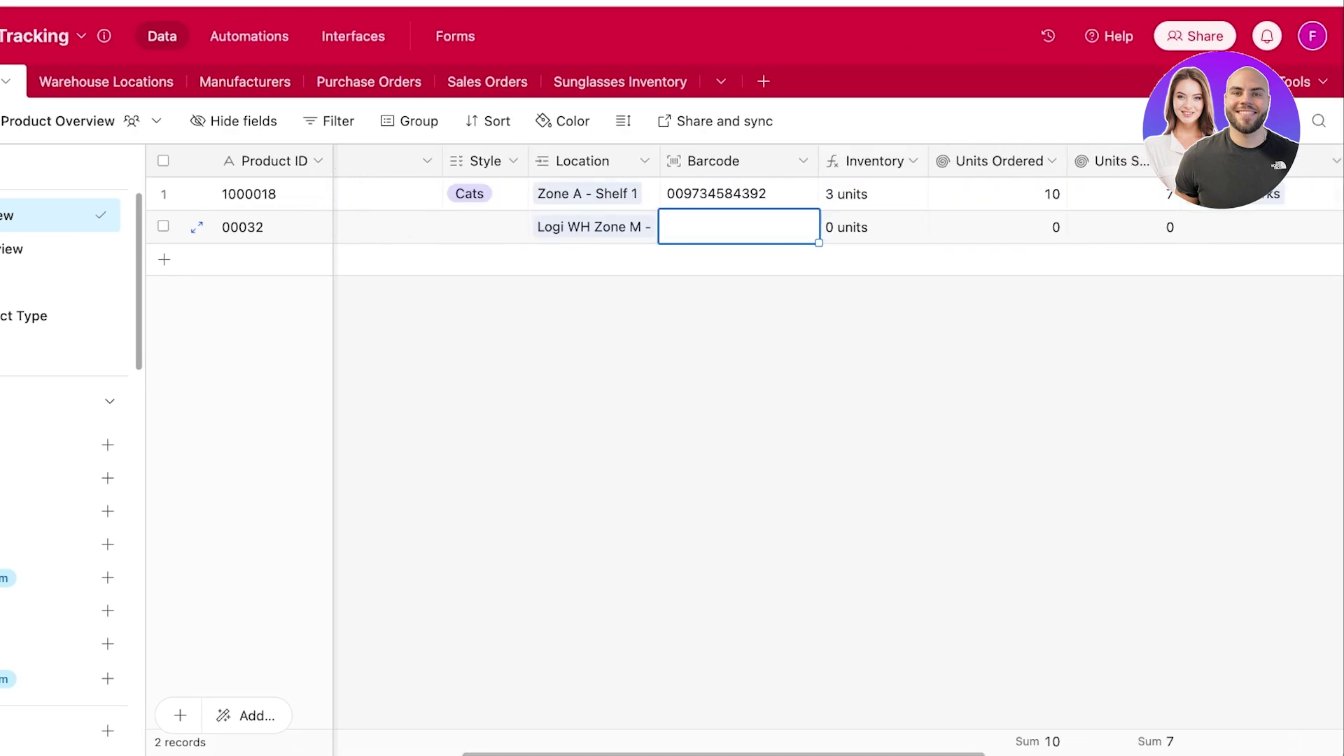
click(873, 227)
key(Return)
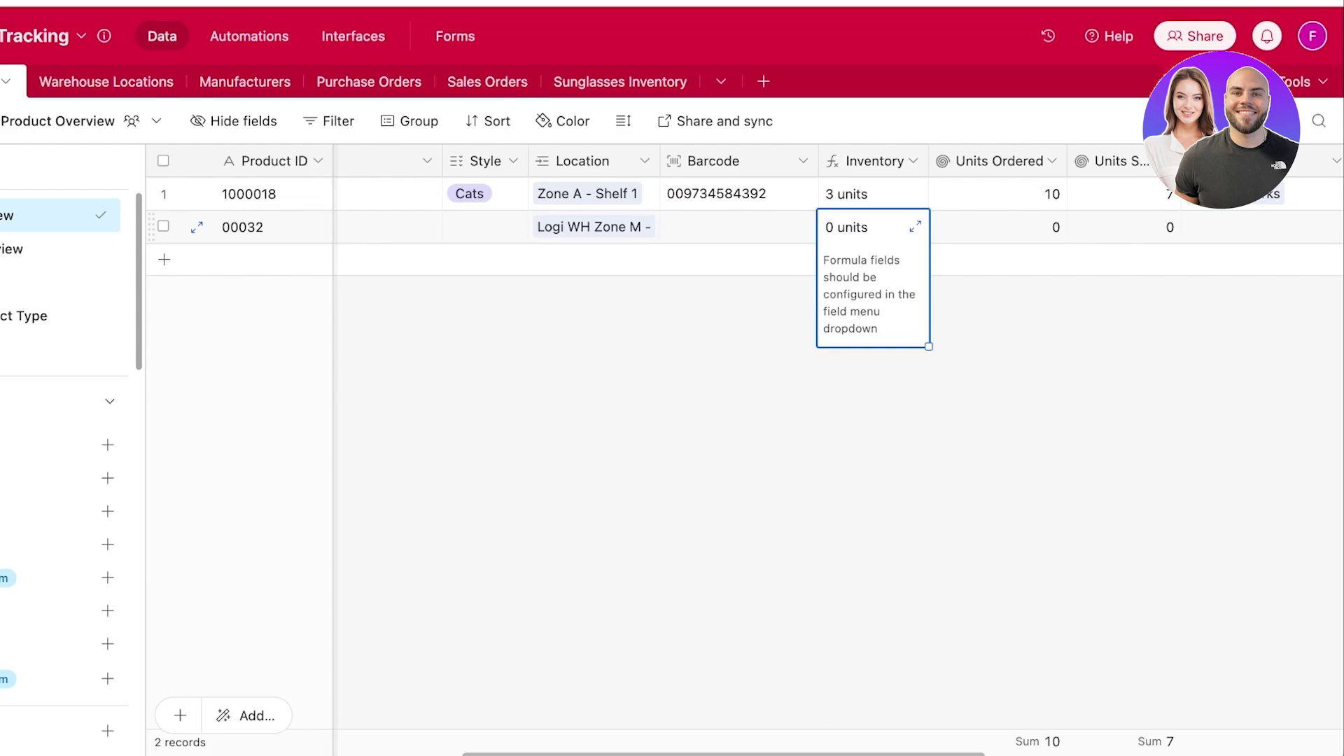
click(997, 227)
double_click(873, 227)
click(873, 193)
click(873, 160)
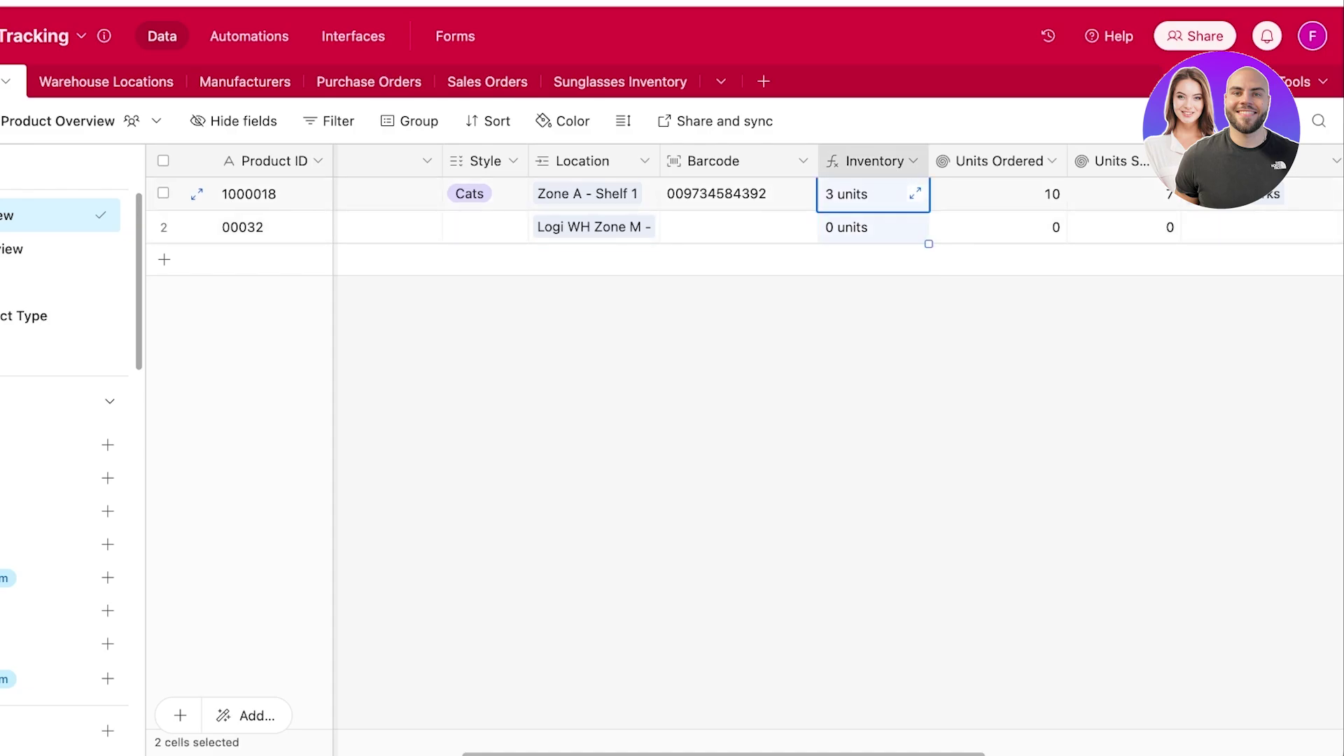
click(873, 226)
key(Return)
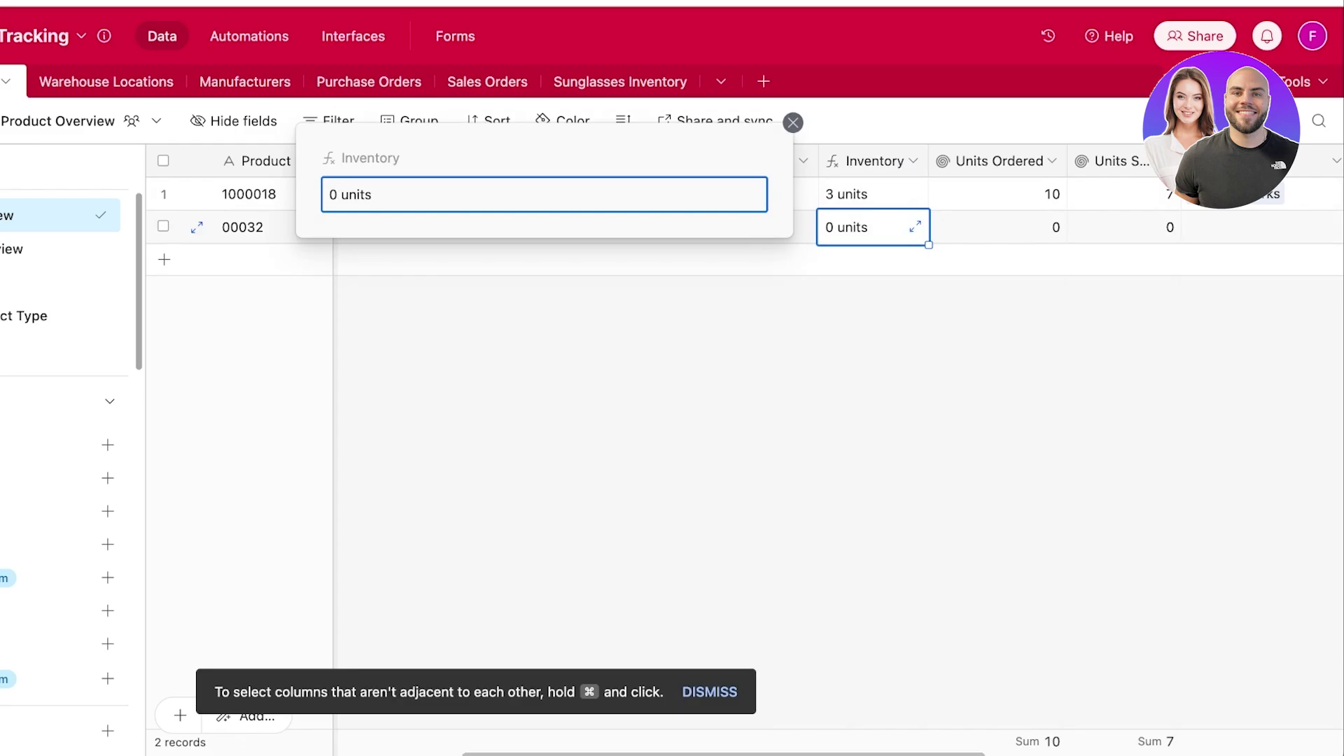
key(Return)
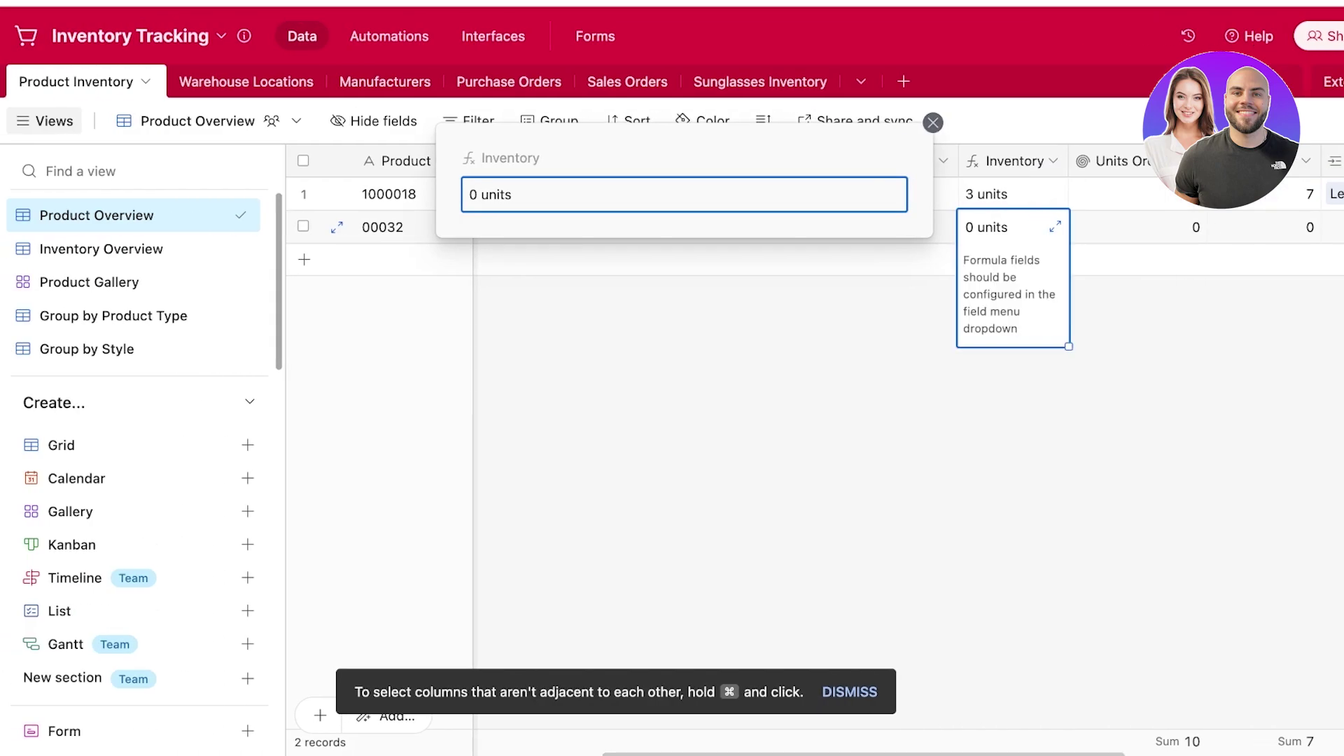
click(932, 123)
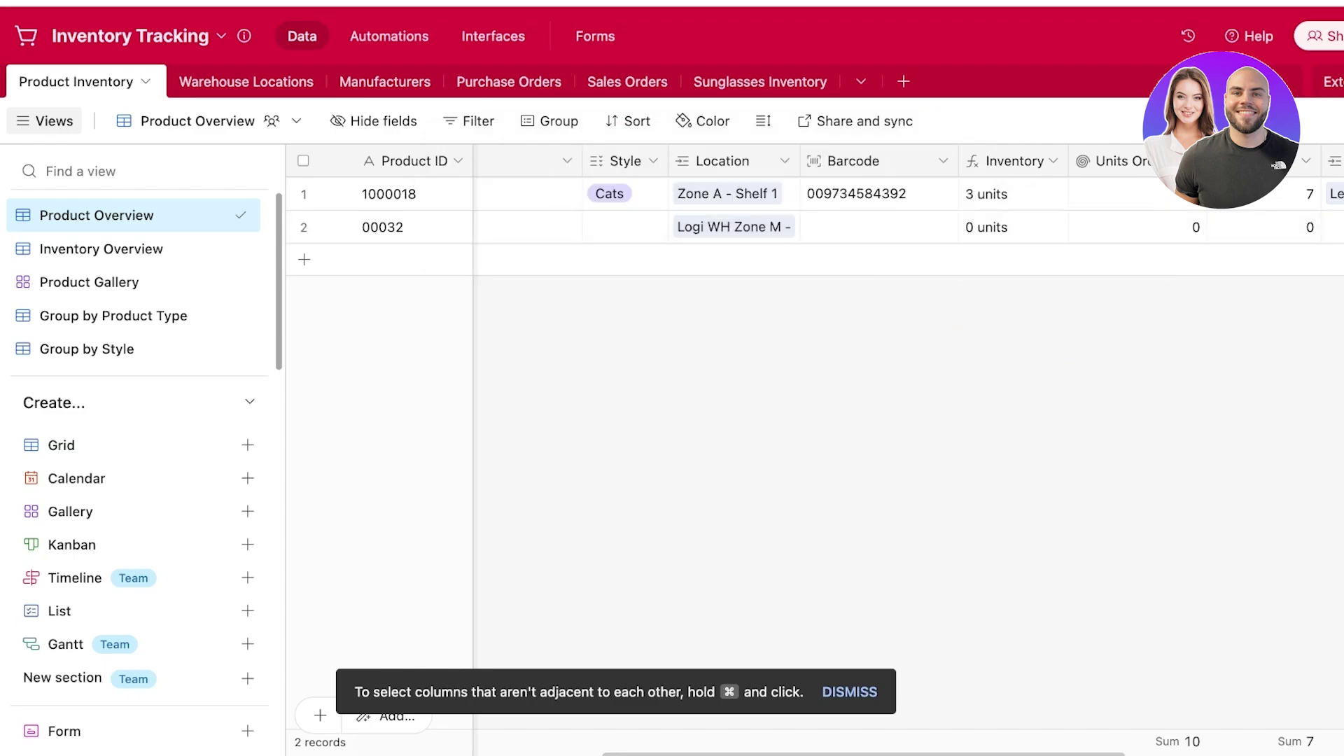
Step: Look through the Manufacturers table and the orders in the Purchase Orders table
click(385, 81)
click(504, 82)
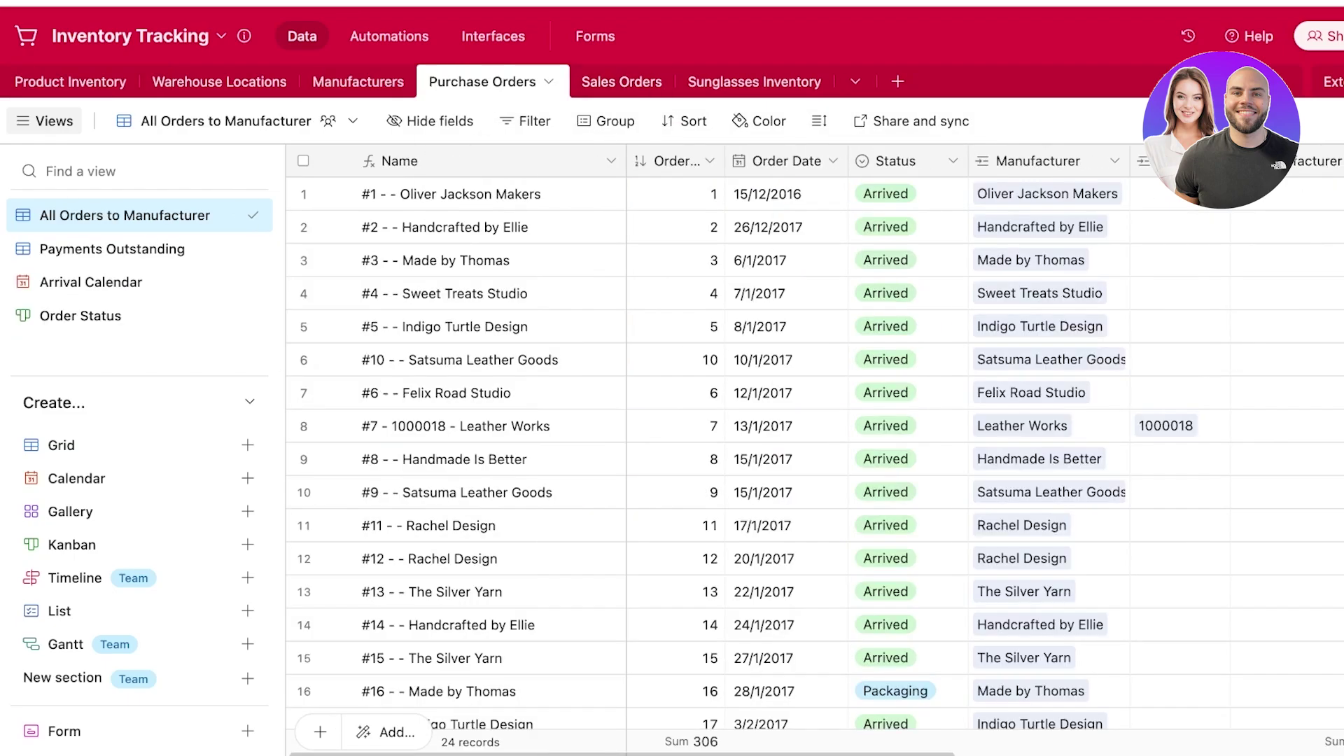
scroll(455, 294, down, 6)
click(422, 559)
scroll(455, 392, up, 6)
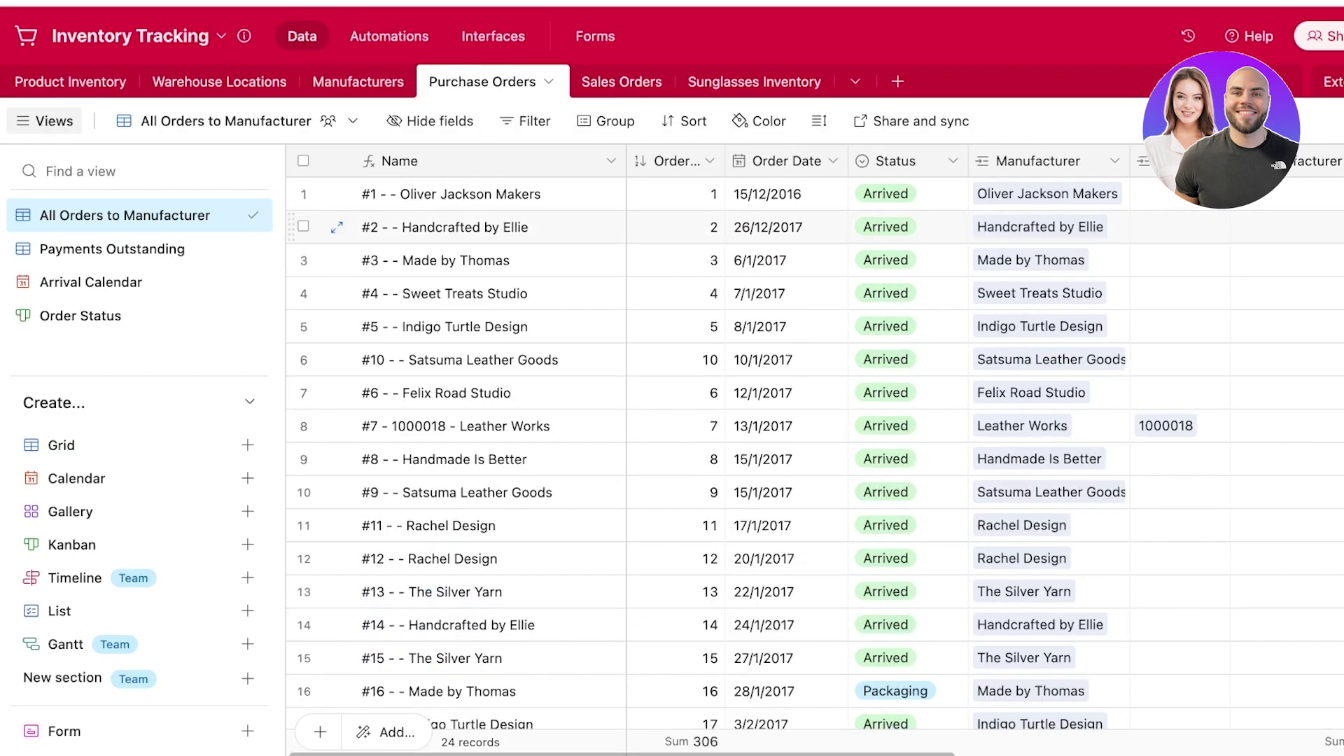
Step: Return to the Product Inventory table and try to edit Units Ordered and the adjacent rollup value of record 00032
click(70, 81)
click(145, 81)
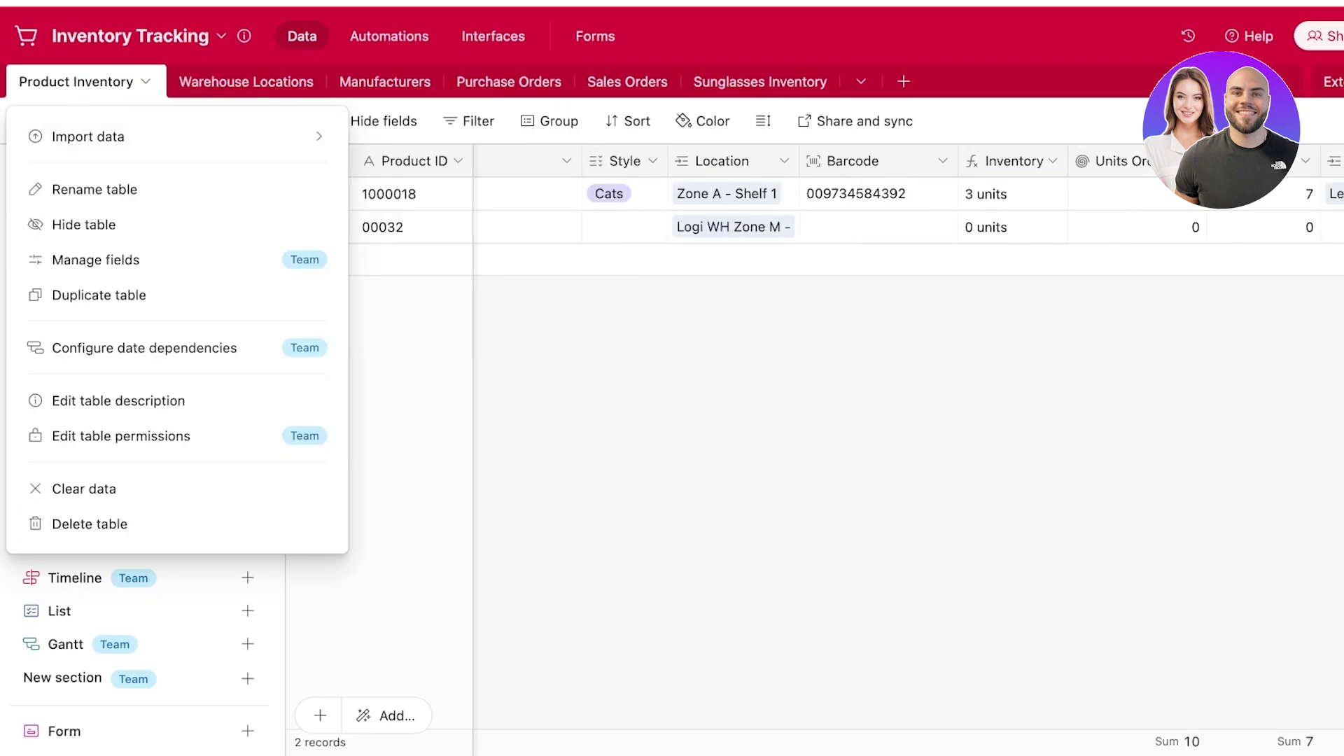
click(1136, 227)
key(Return)
click(1263, 227)
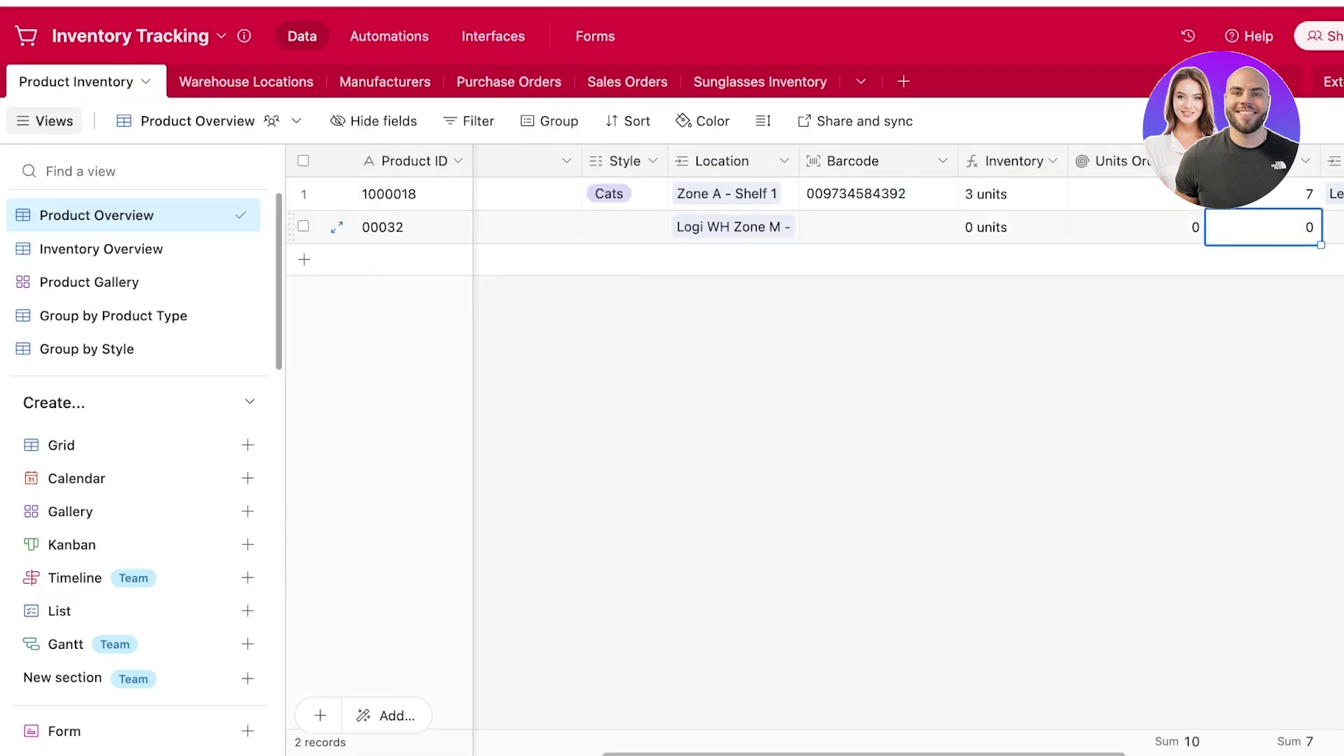
key(Return)
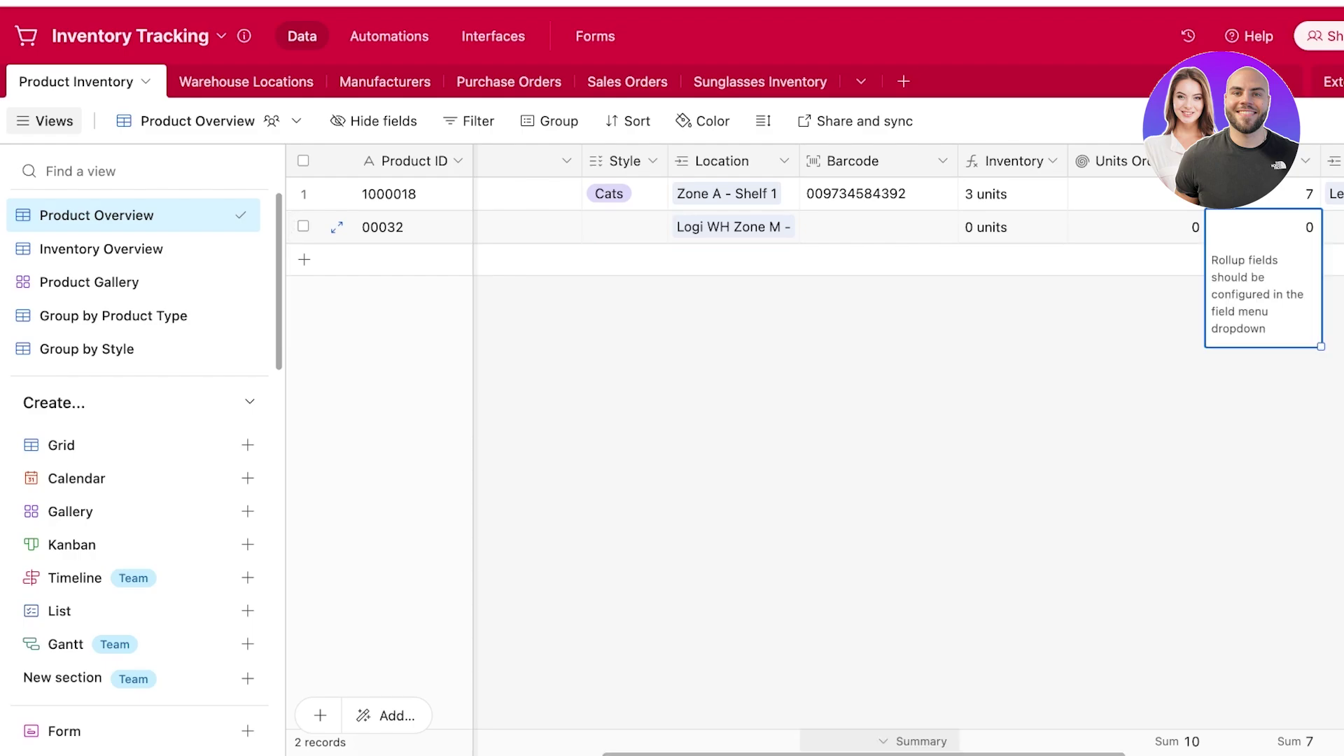
scroll(907, 448, right, 10)
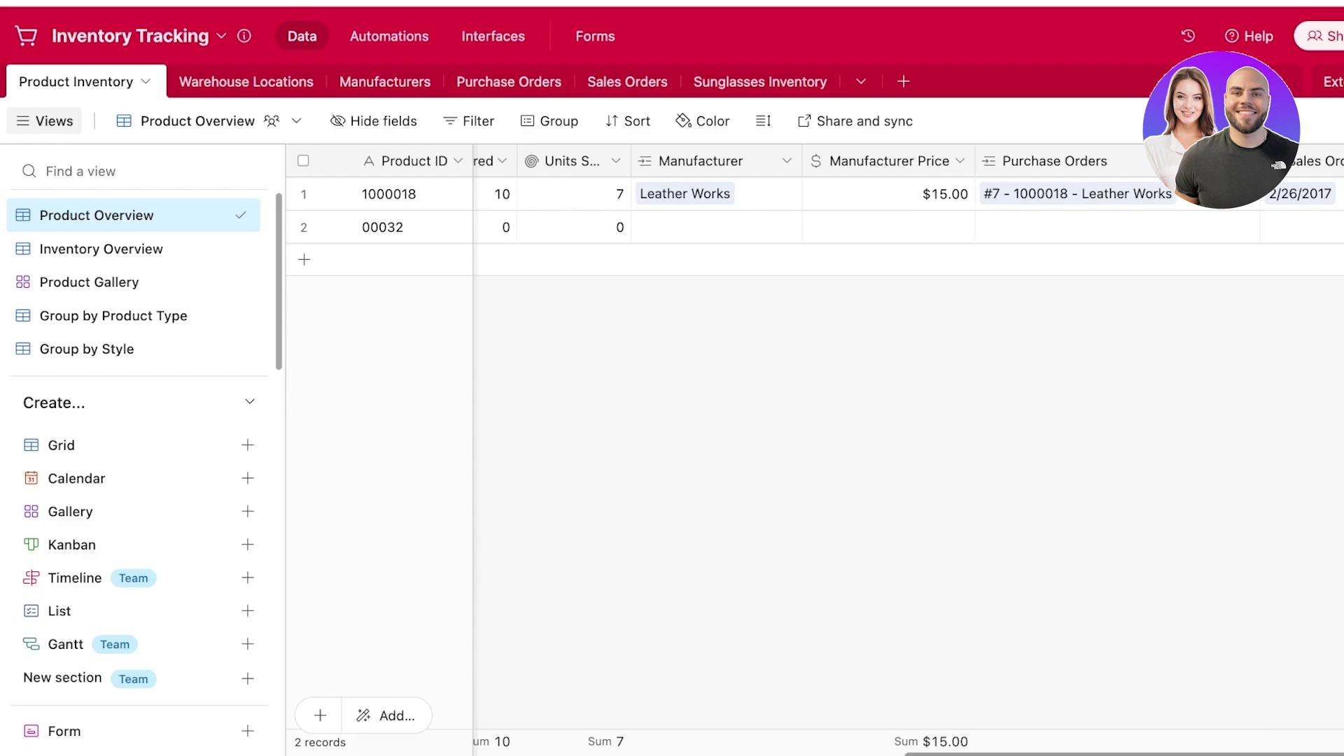
Step: Look through the Sunglasses Inventory table and the records in the Sales Orders table
scroll(908, 448, left, 10)
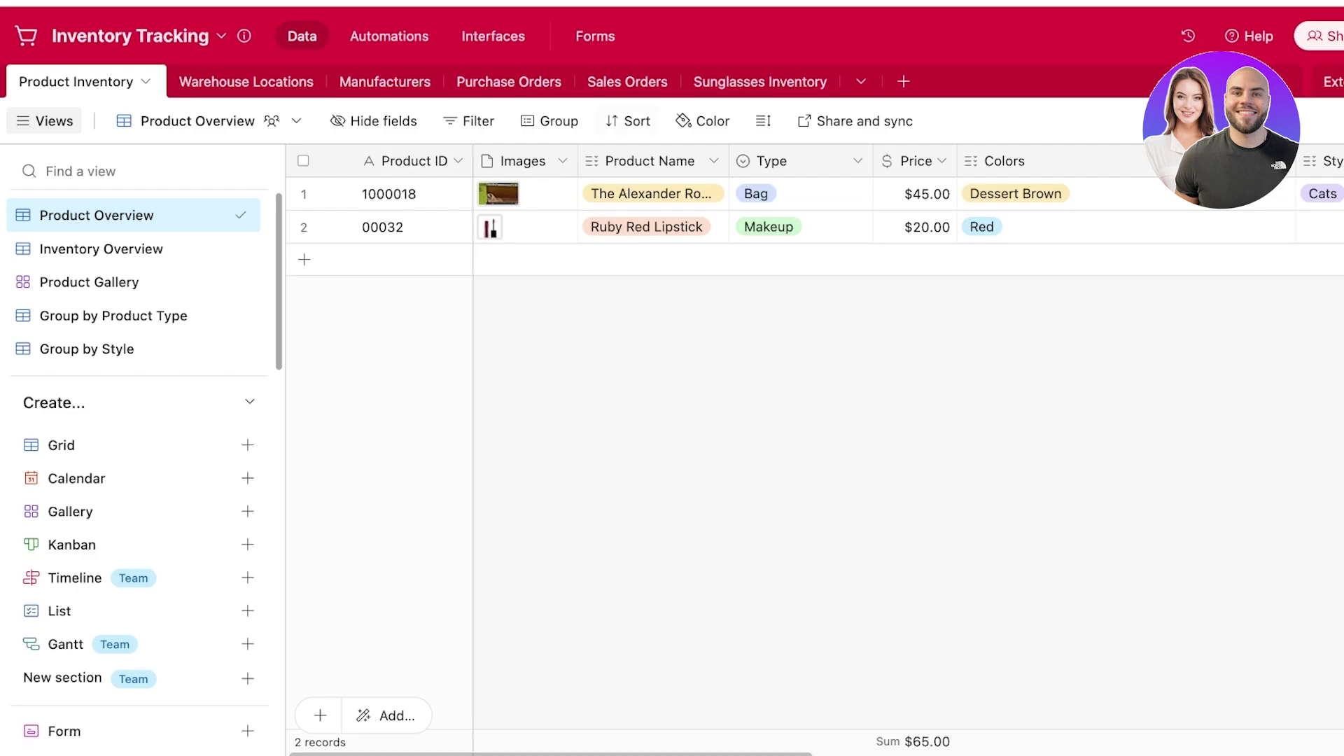
click(758, 81)
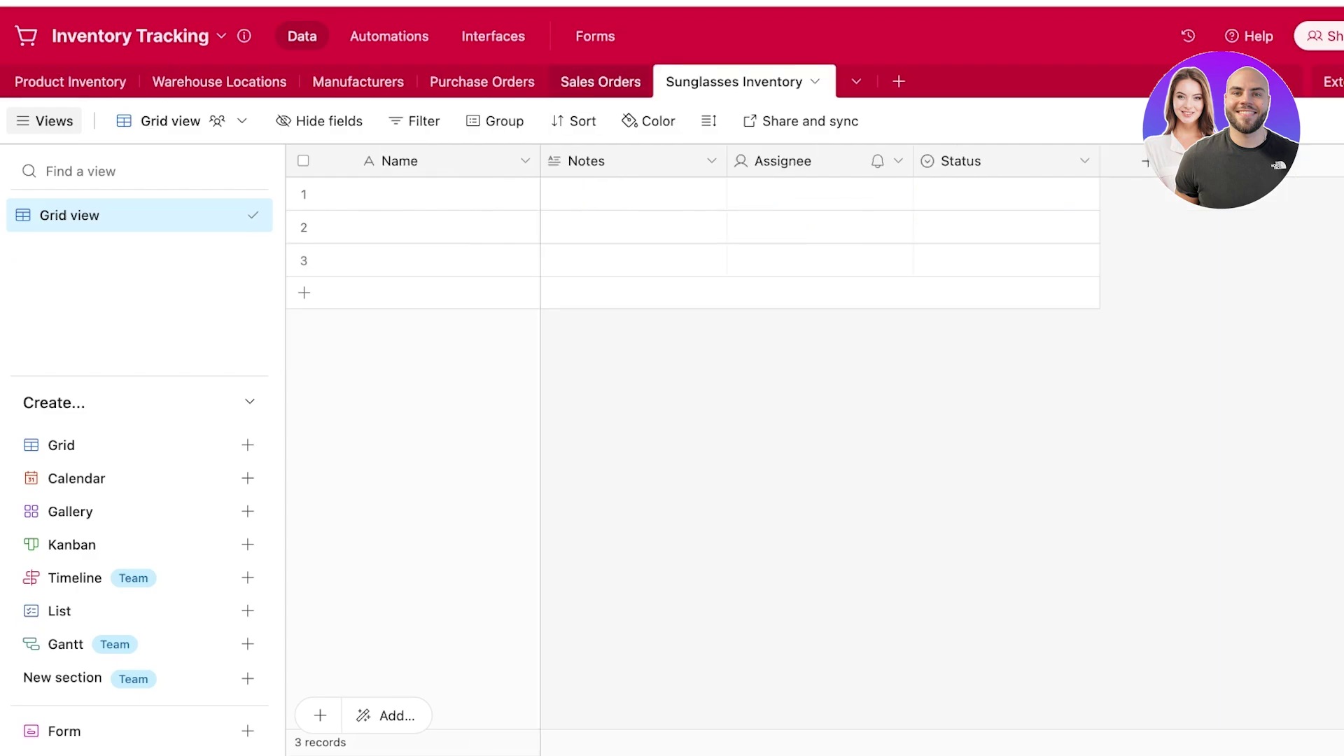
click(600, 81)
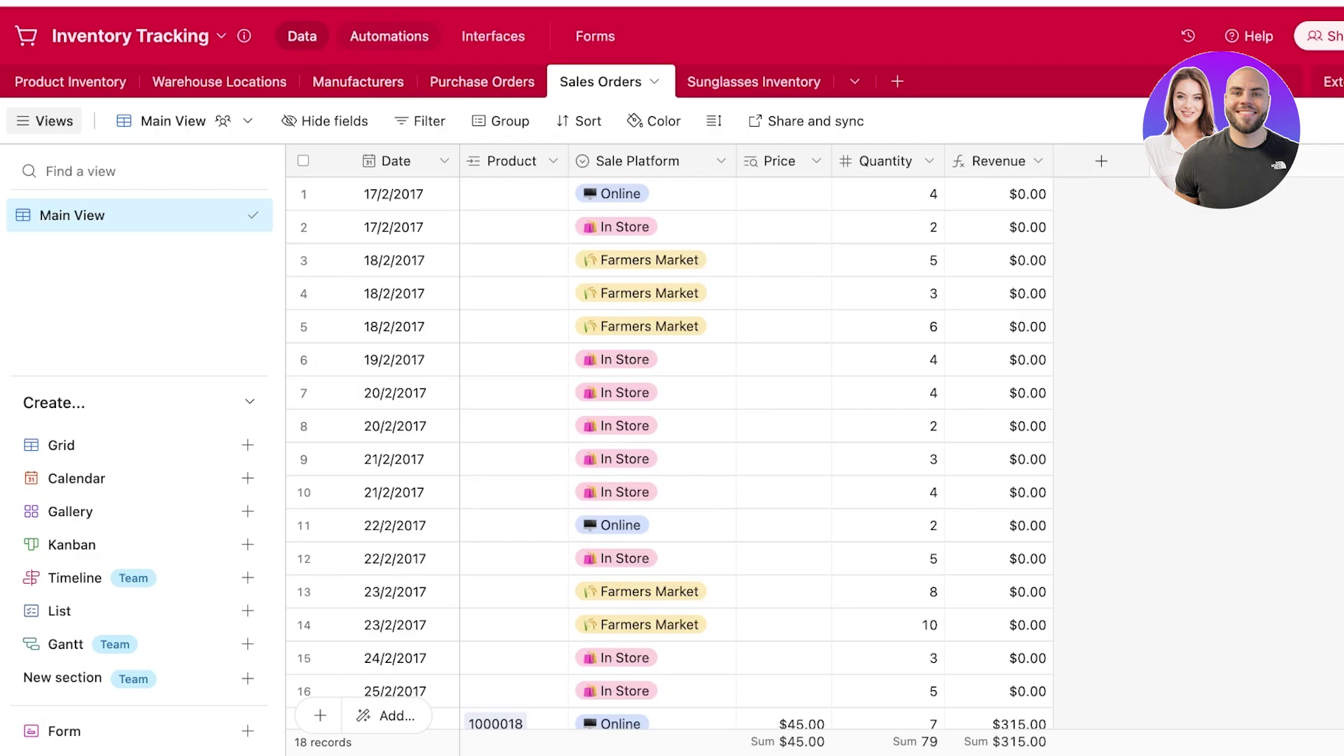
Step: Examine the suggested automation triggers and the introduction page for building interfaces in the Inventory Tracking base
click(389, 36)
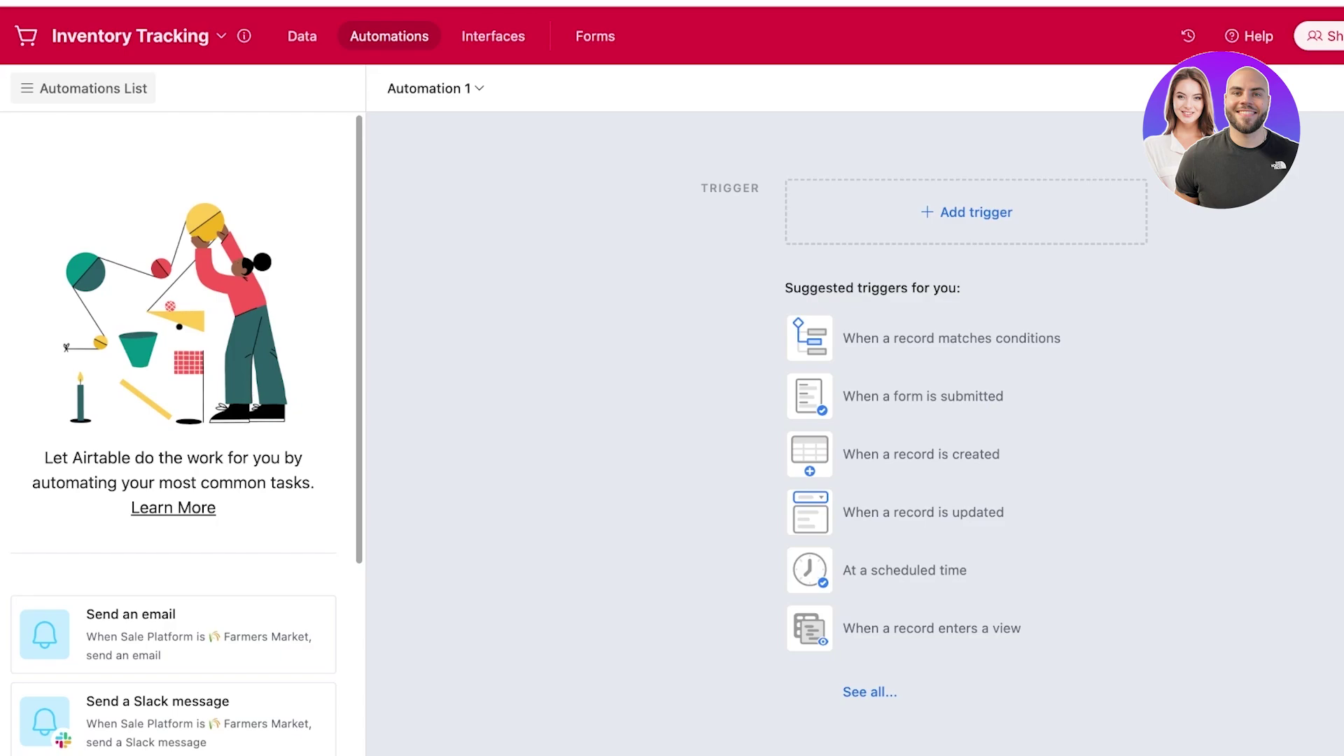
click(493, 35)
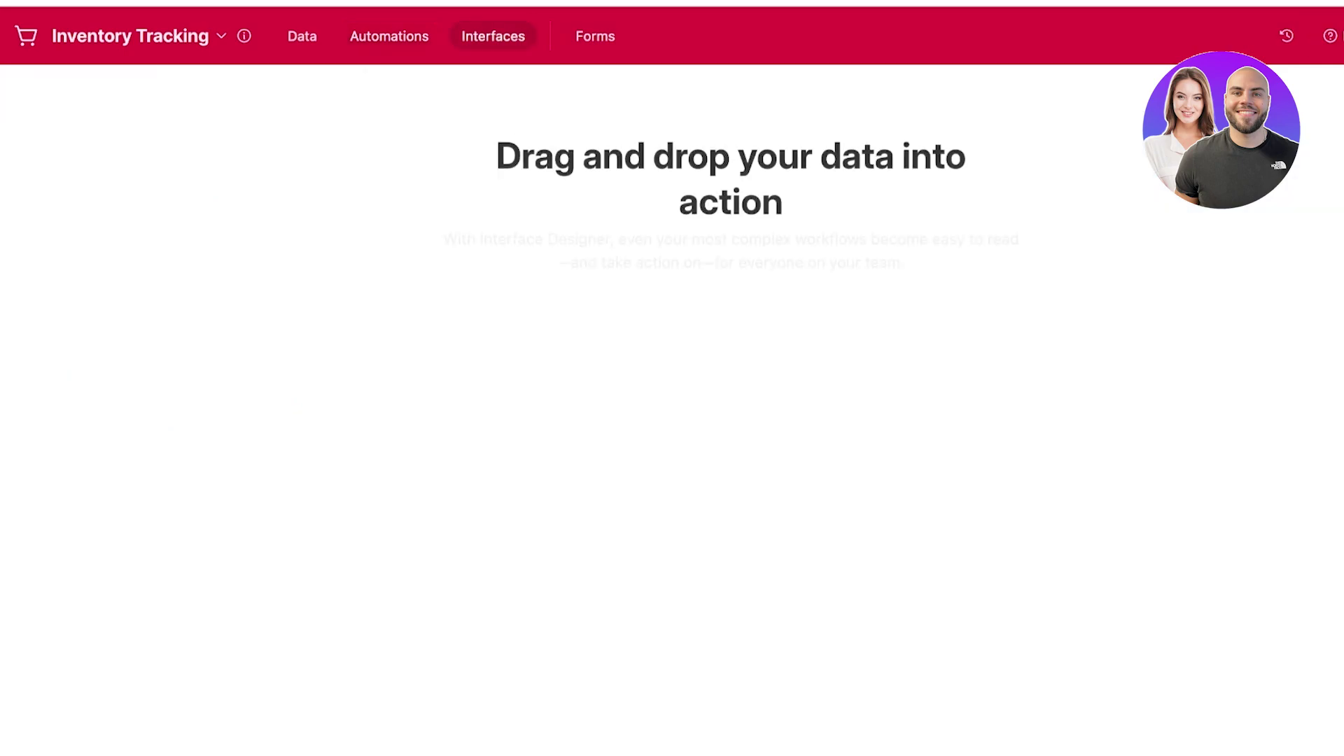
scroll(671, 410, down, 3)
scroll(672, 420, down, 1)
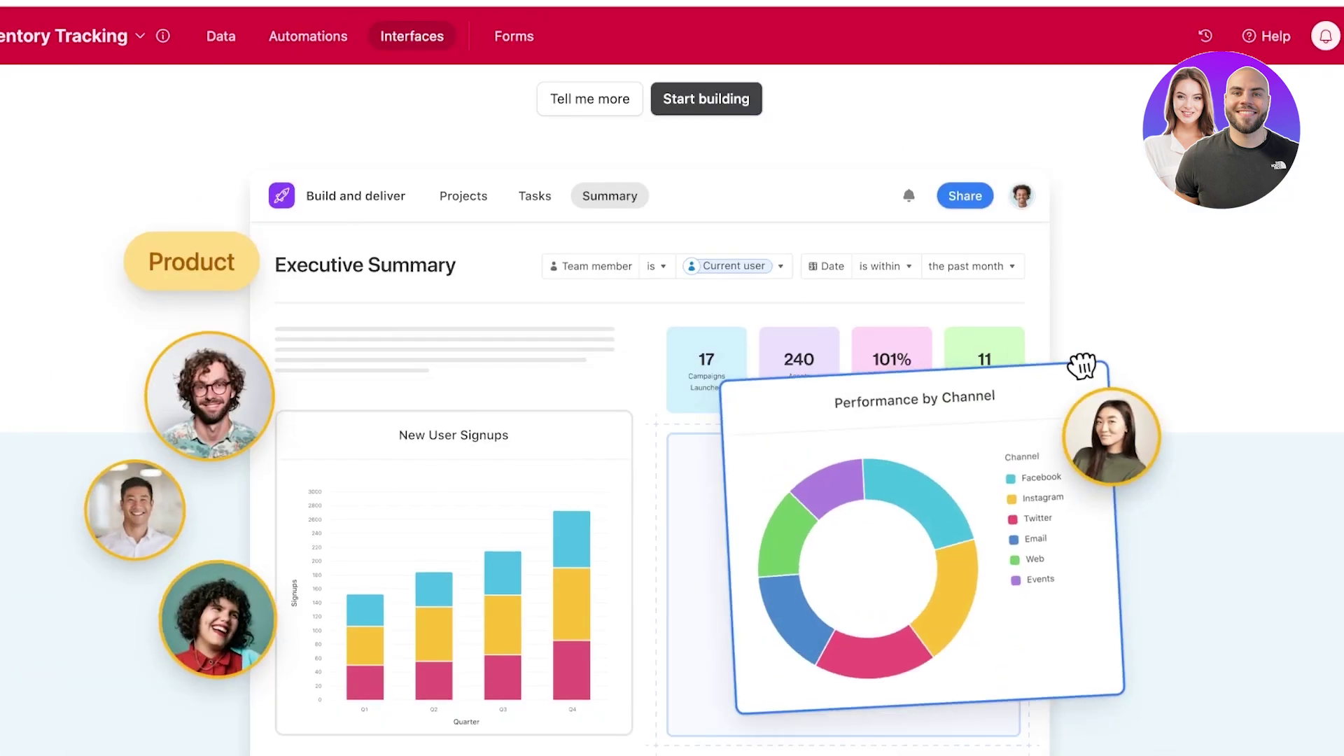
scroll(672, 420, up, 3)
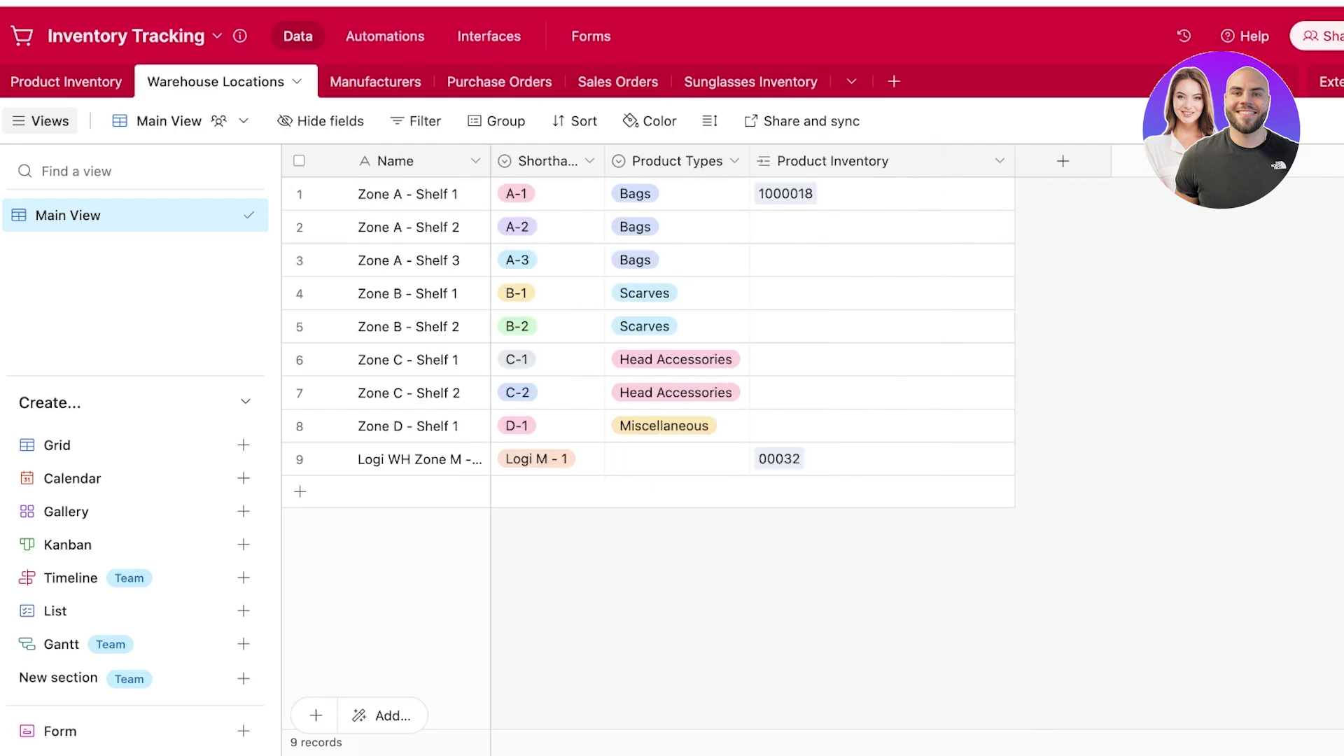
Step: Revisit the Product Inventory table, view the interface and form building options, and dismiss them without choosing one
click(66, 81)
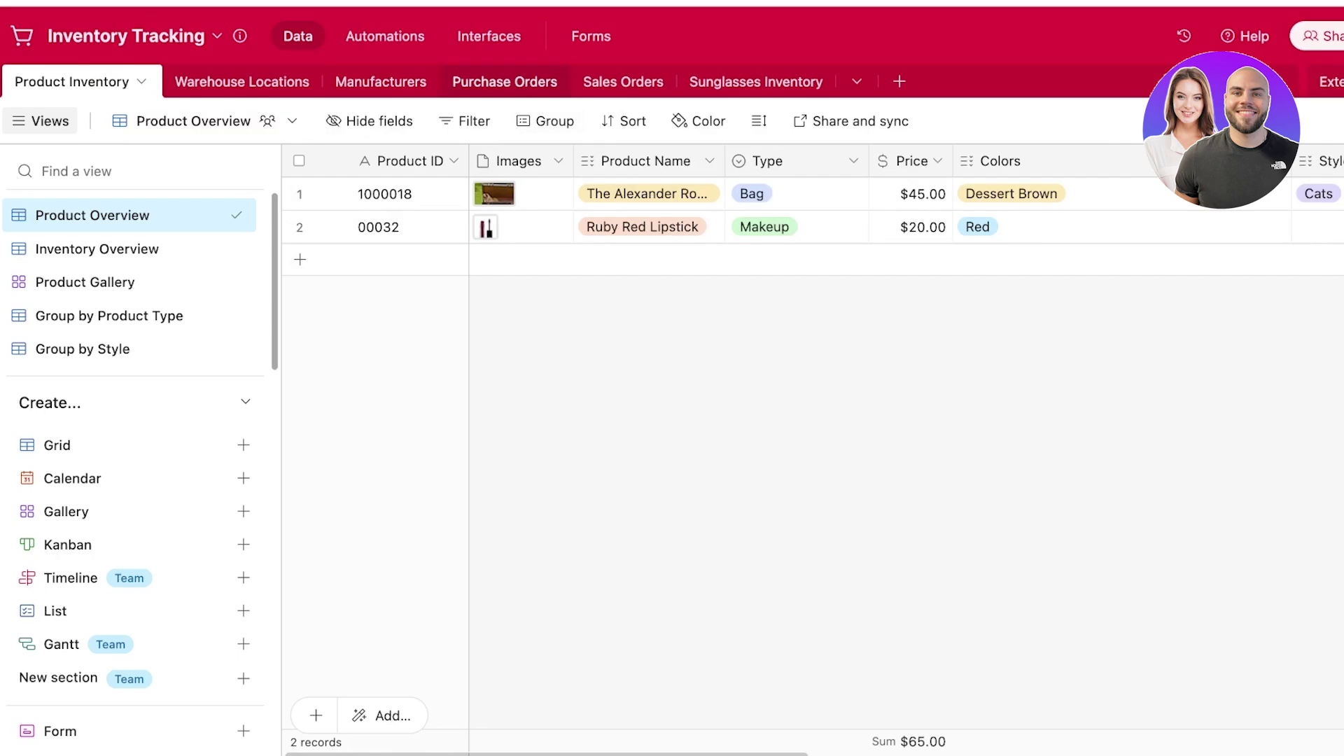
click(488, 35)
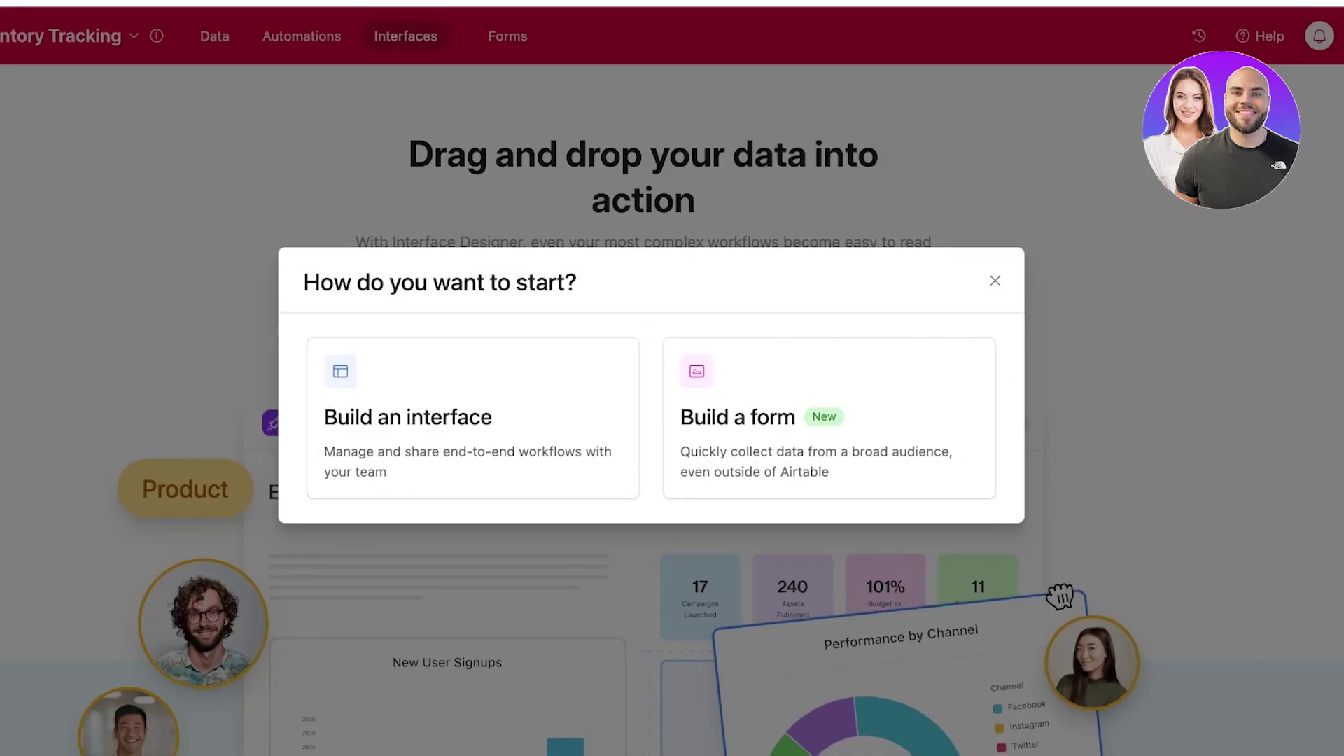
click(995, 281)
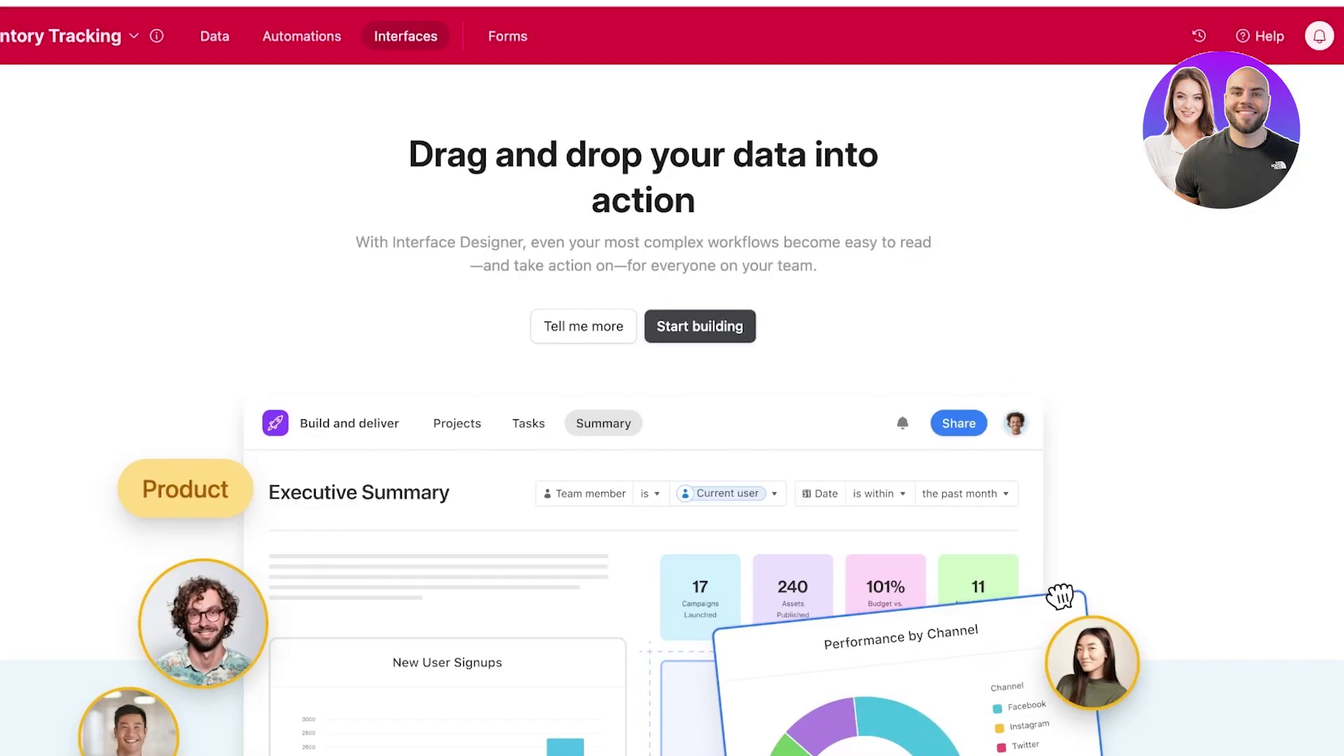
Step: Leave the Inventory Tracking base for the home screen and locate the base among those opened today
click(70, 35)
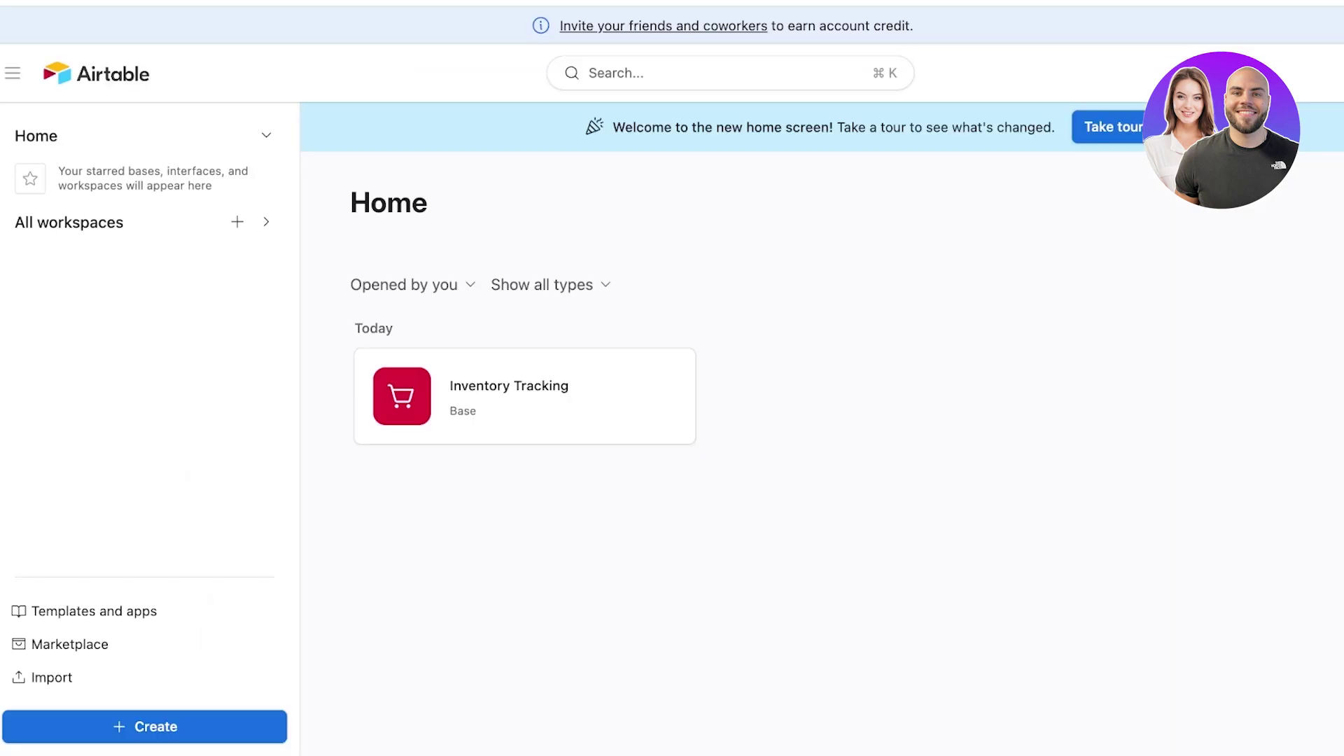
mouse_move(525, 396)
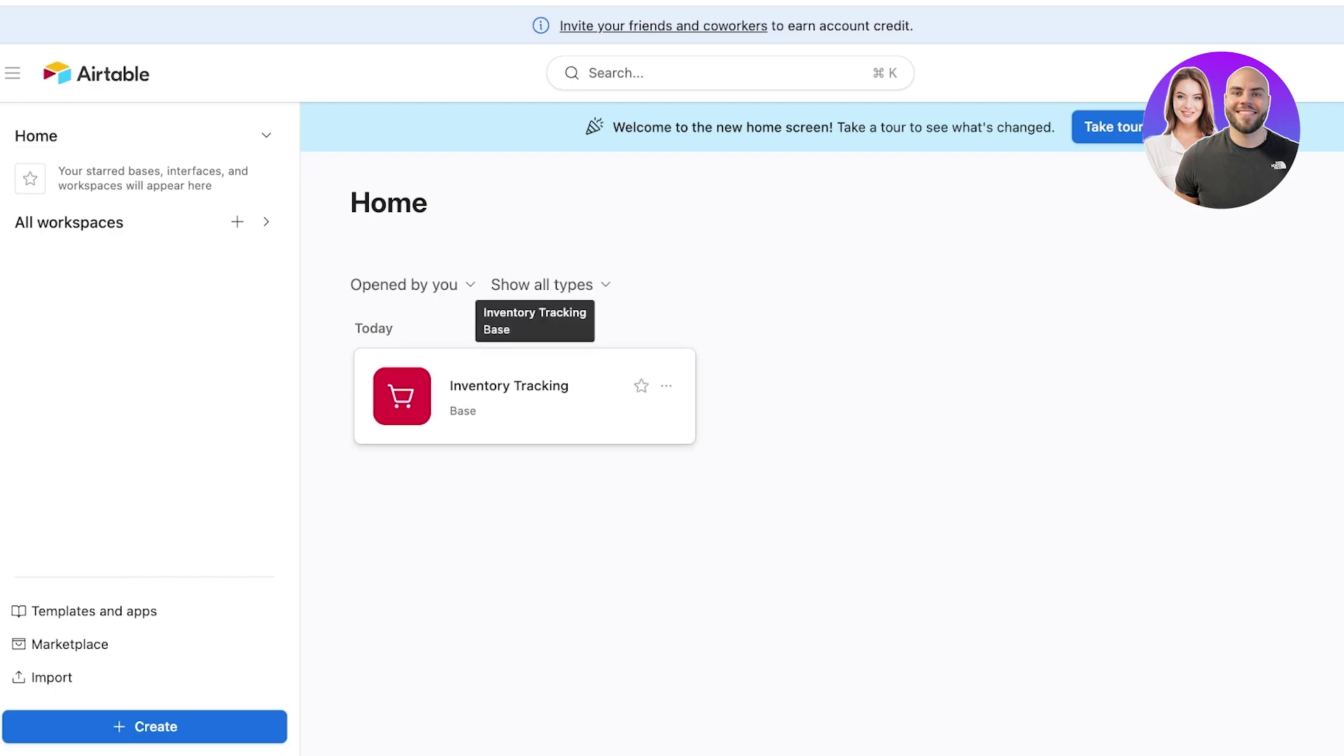